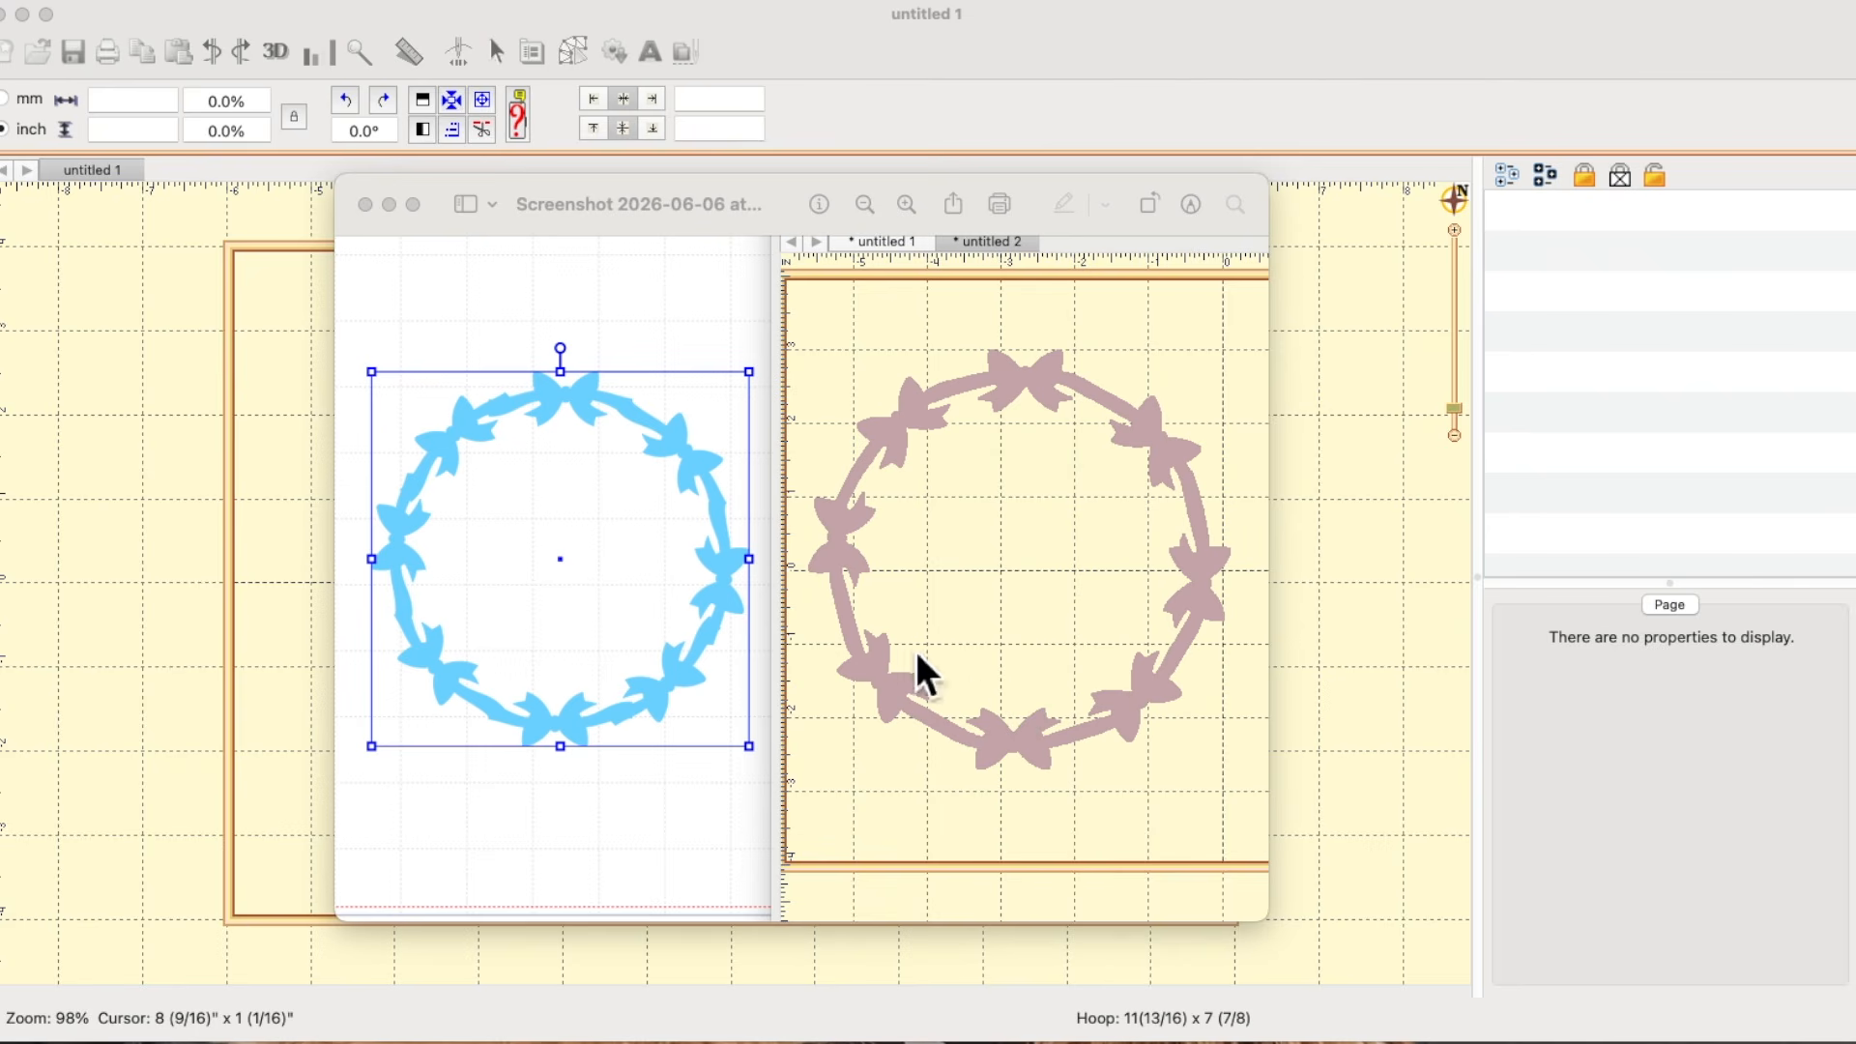
- Close the reference screenshot and import the vector file Shapes_from_borders.fcm from the Desktop folder
{"action": "left_click", "coordinate": [366, 206]}
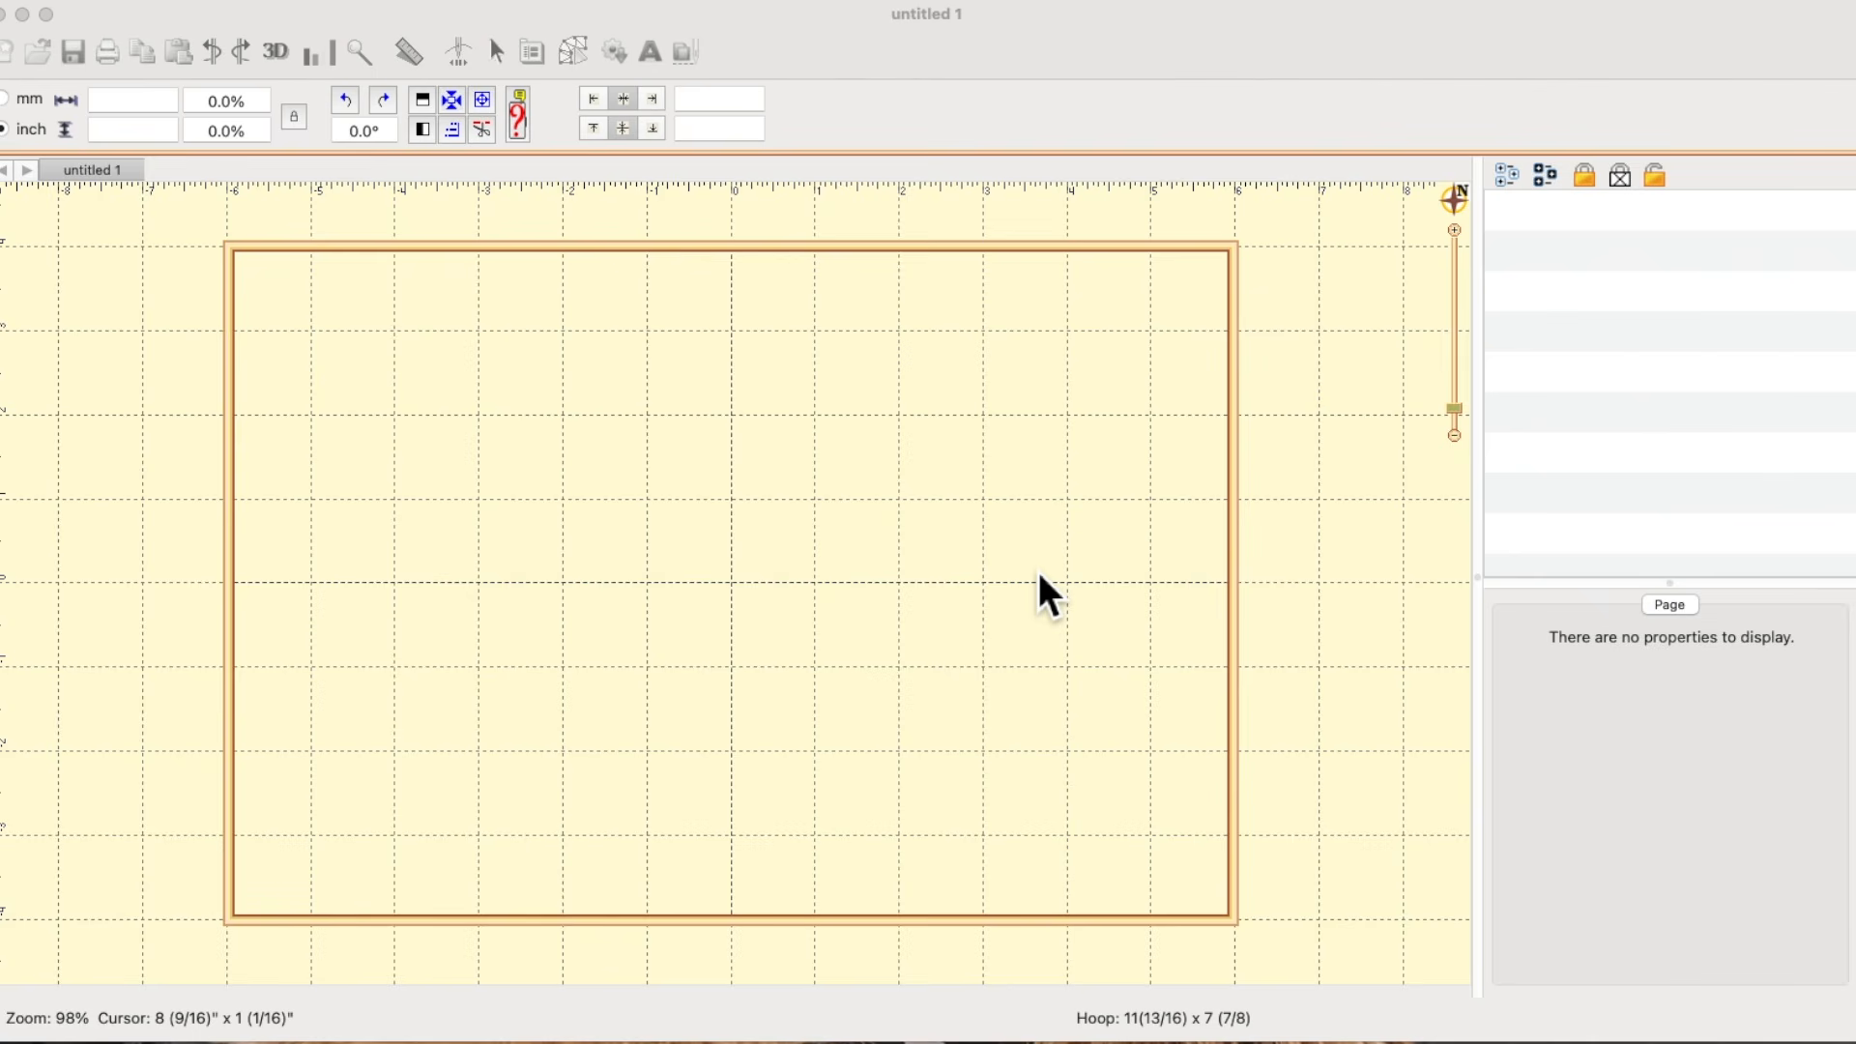
{"action": "left_click", "coordinate": [1040, 458]}
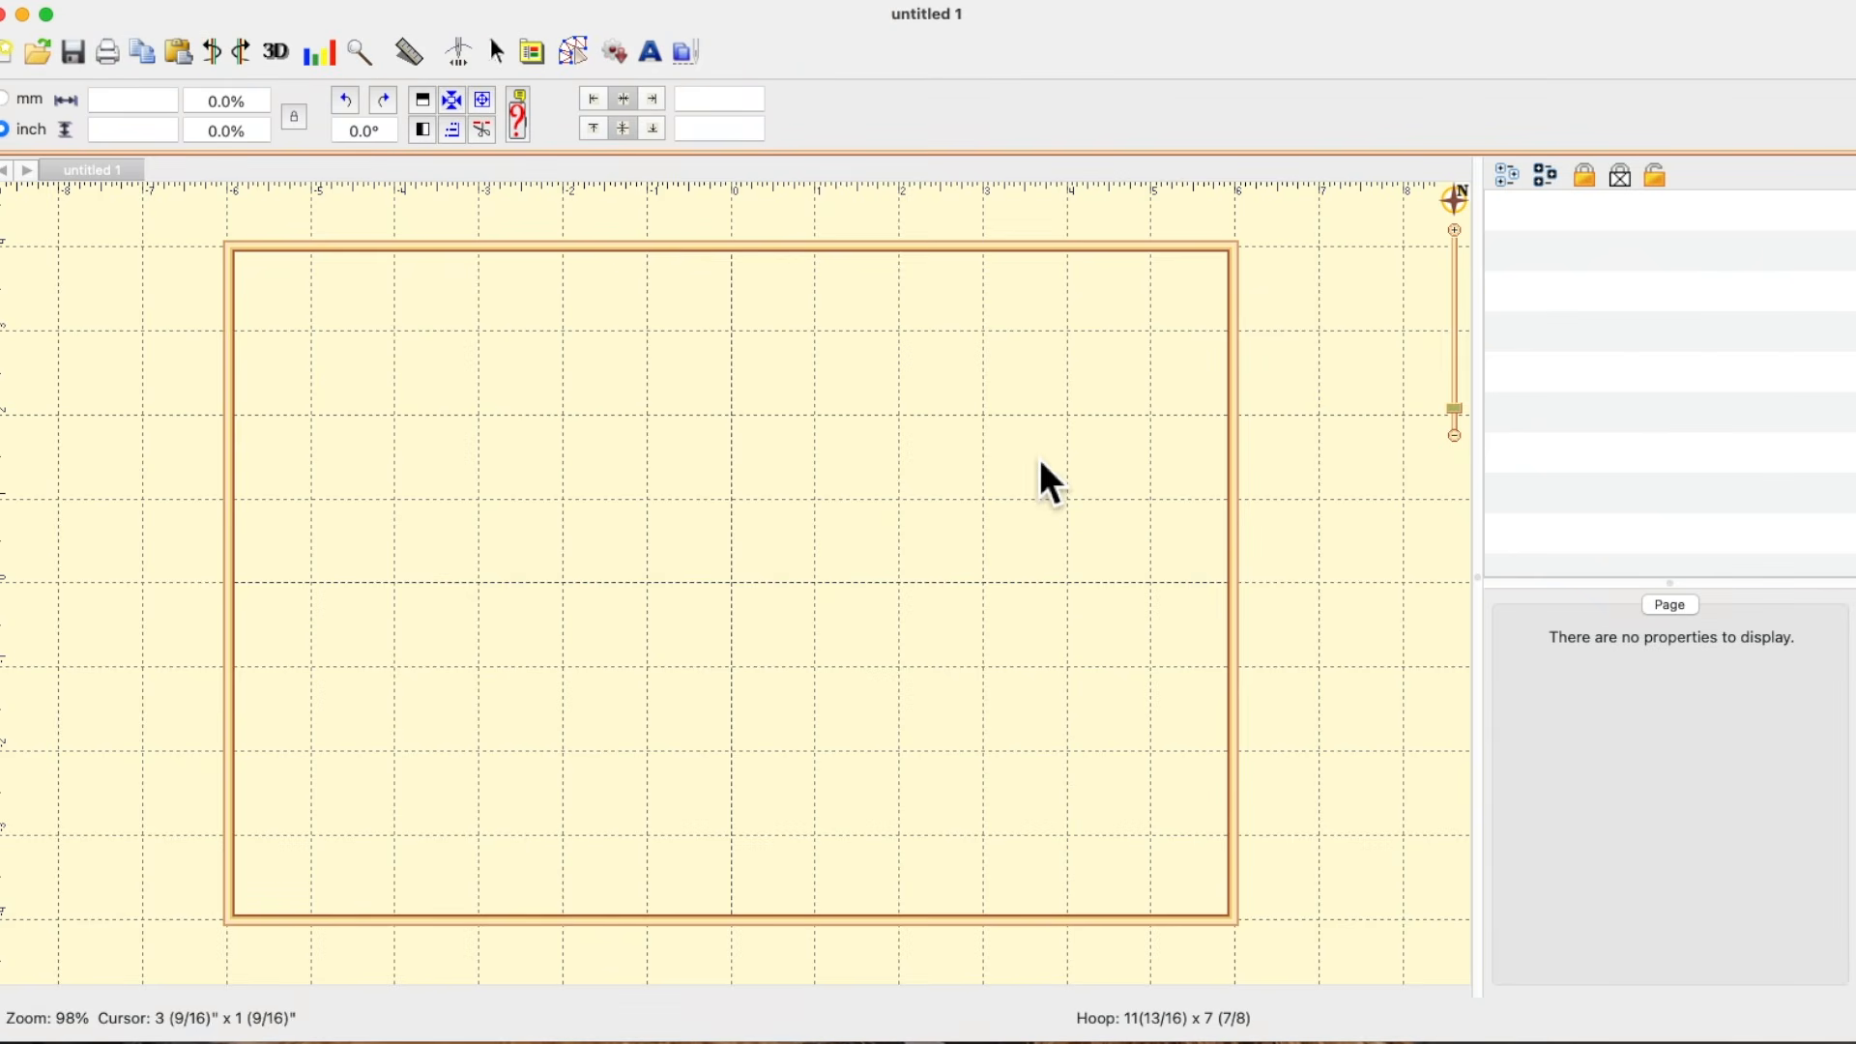
{"action": "left_click", "coordinate": [577, 55]}
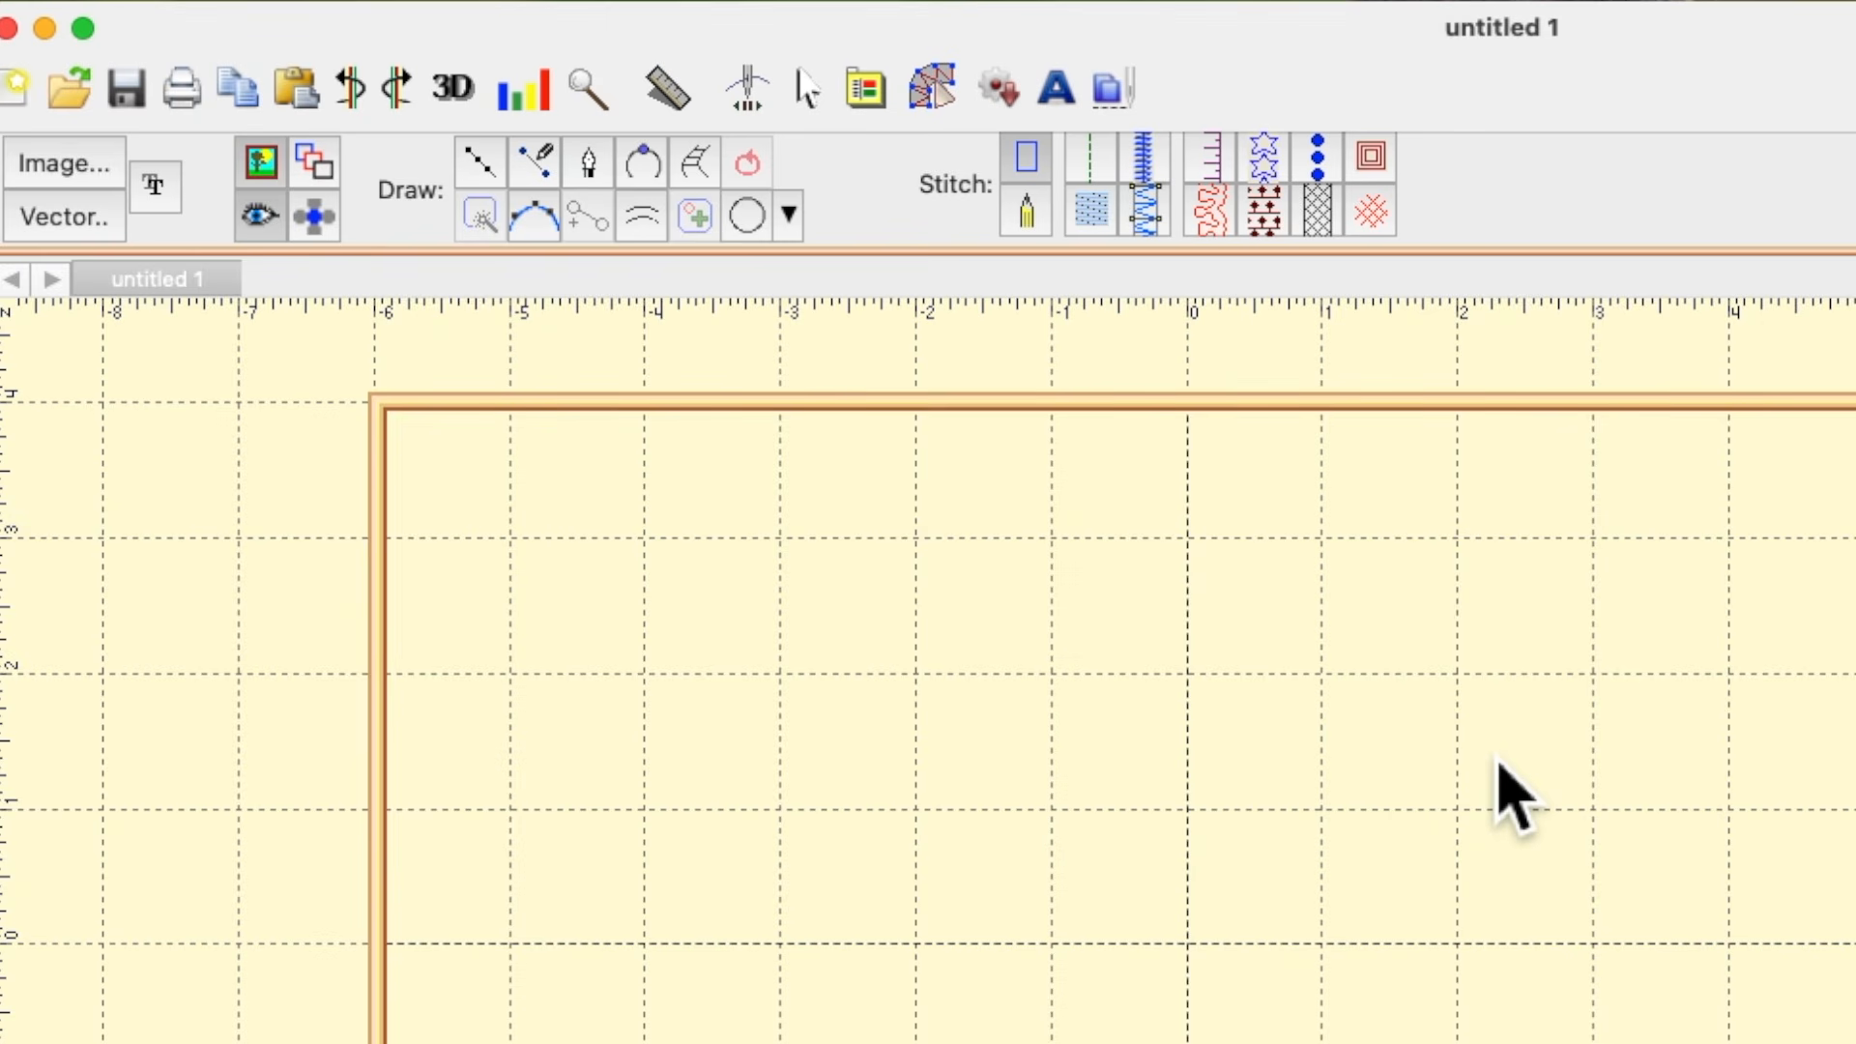
{"action": "left_click", "coordinate": [87, 229]}
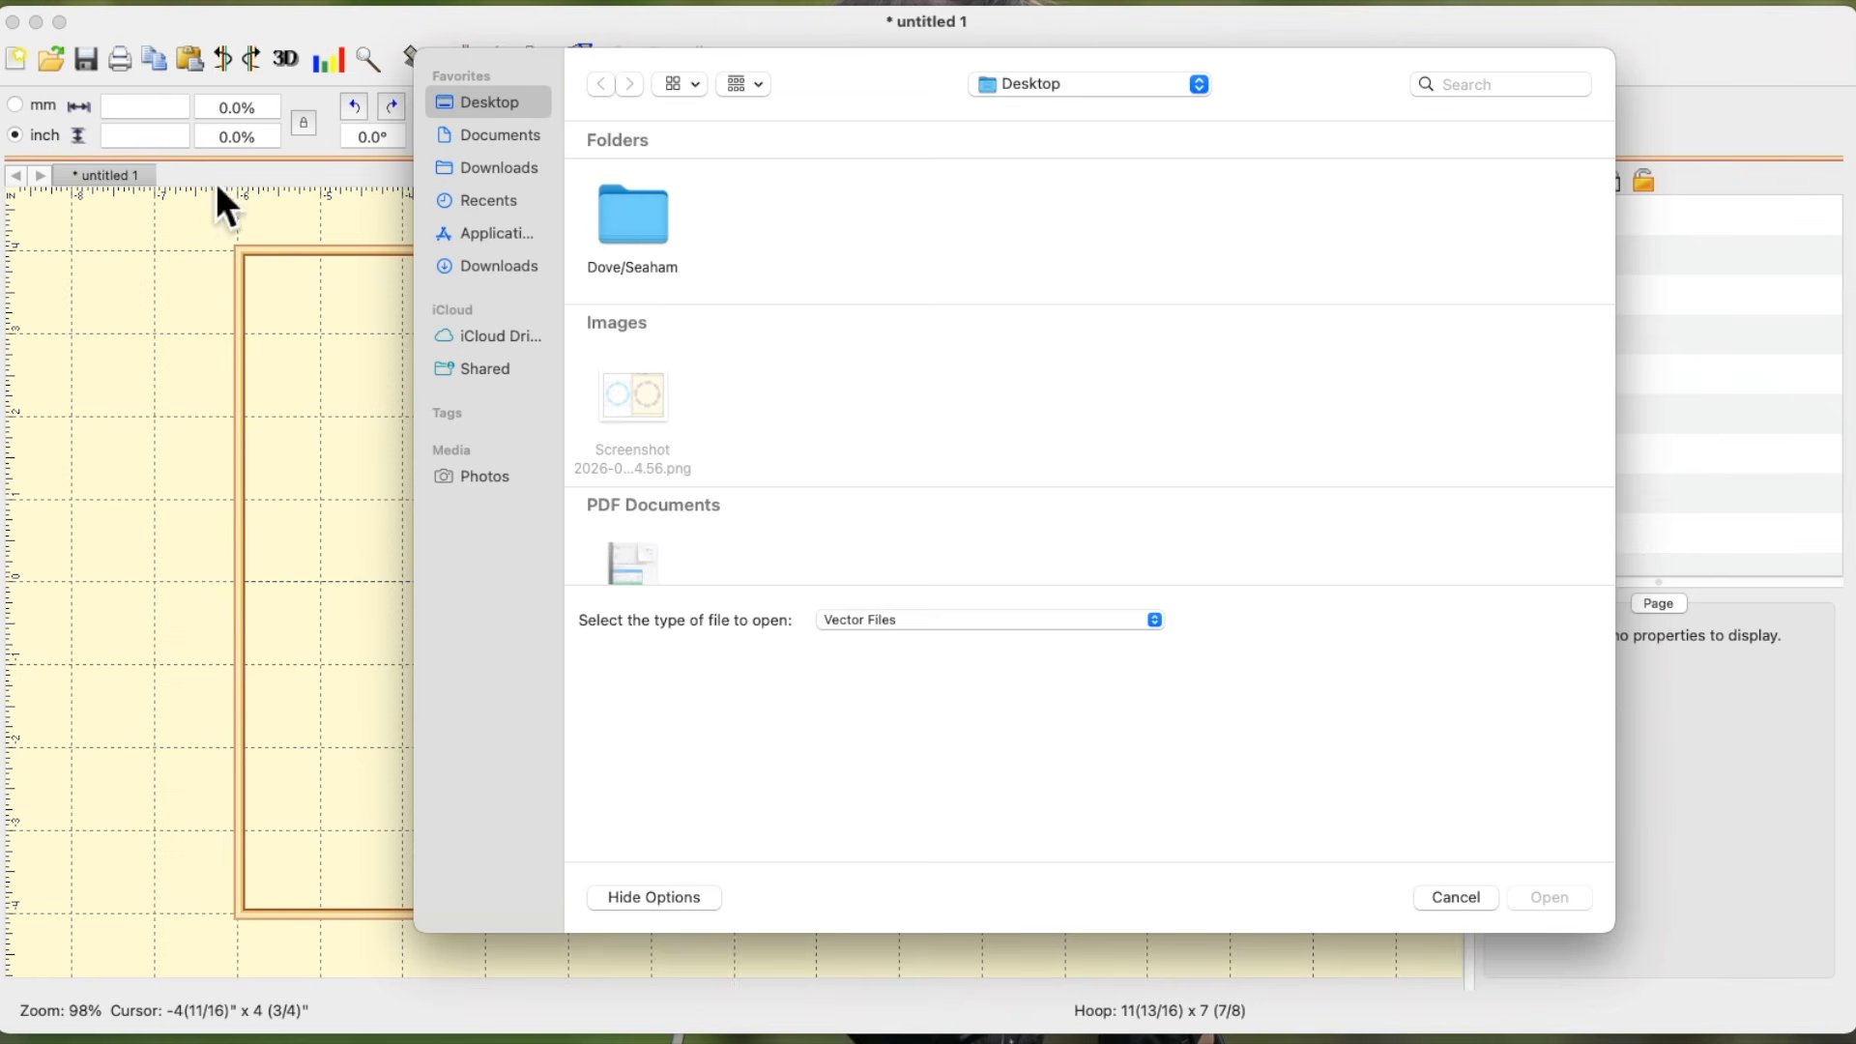
{"action": "scroll", "coordinate": [757, 352], "scroll_direction": "down", "scroll_amount": 5}
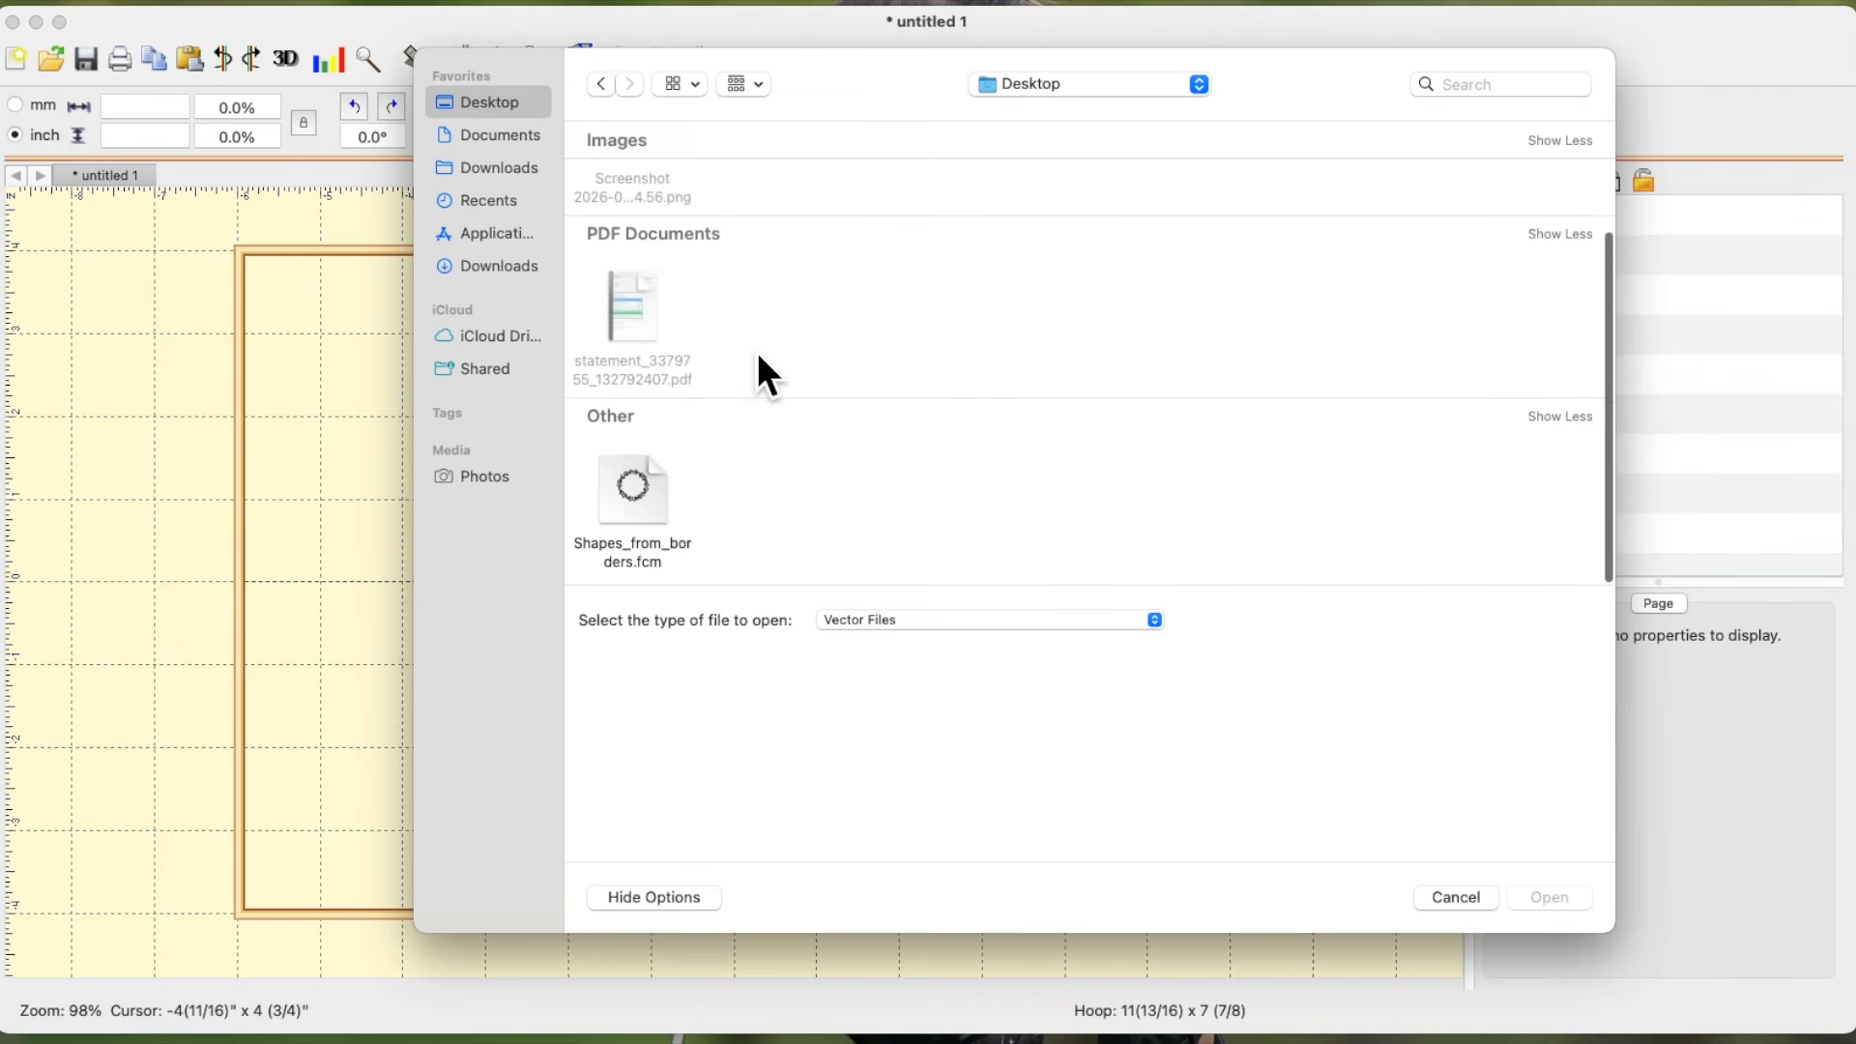
{"action": "left_click", "coordinate": [631, 527]}
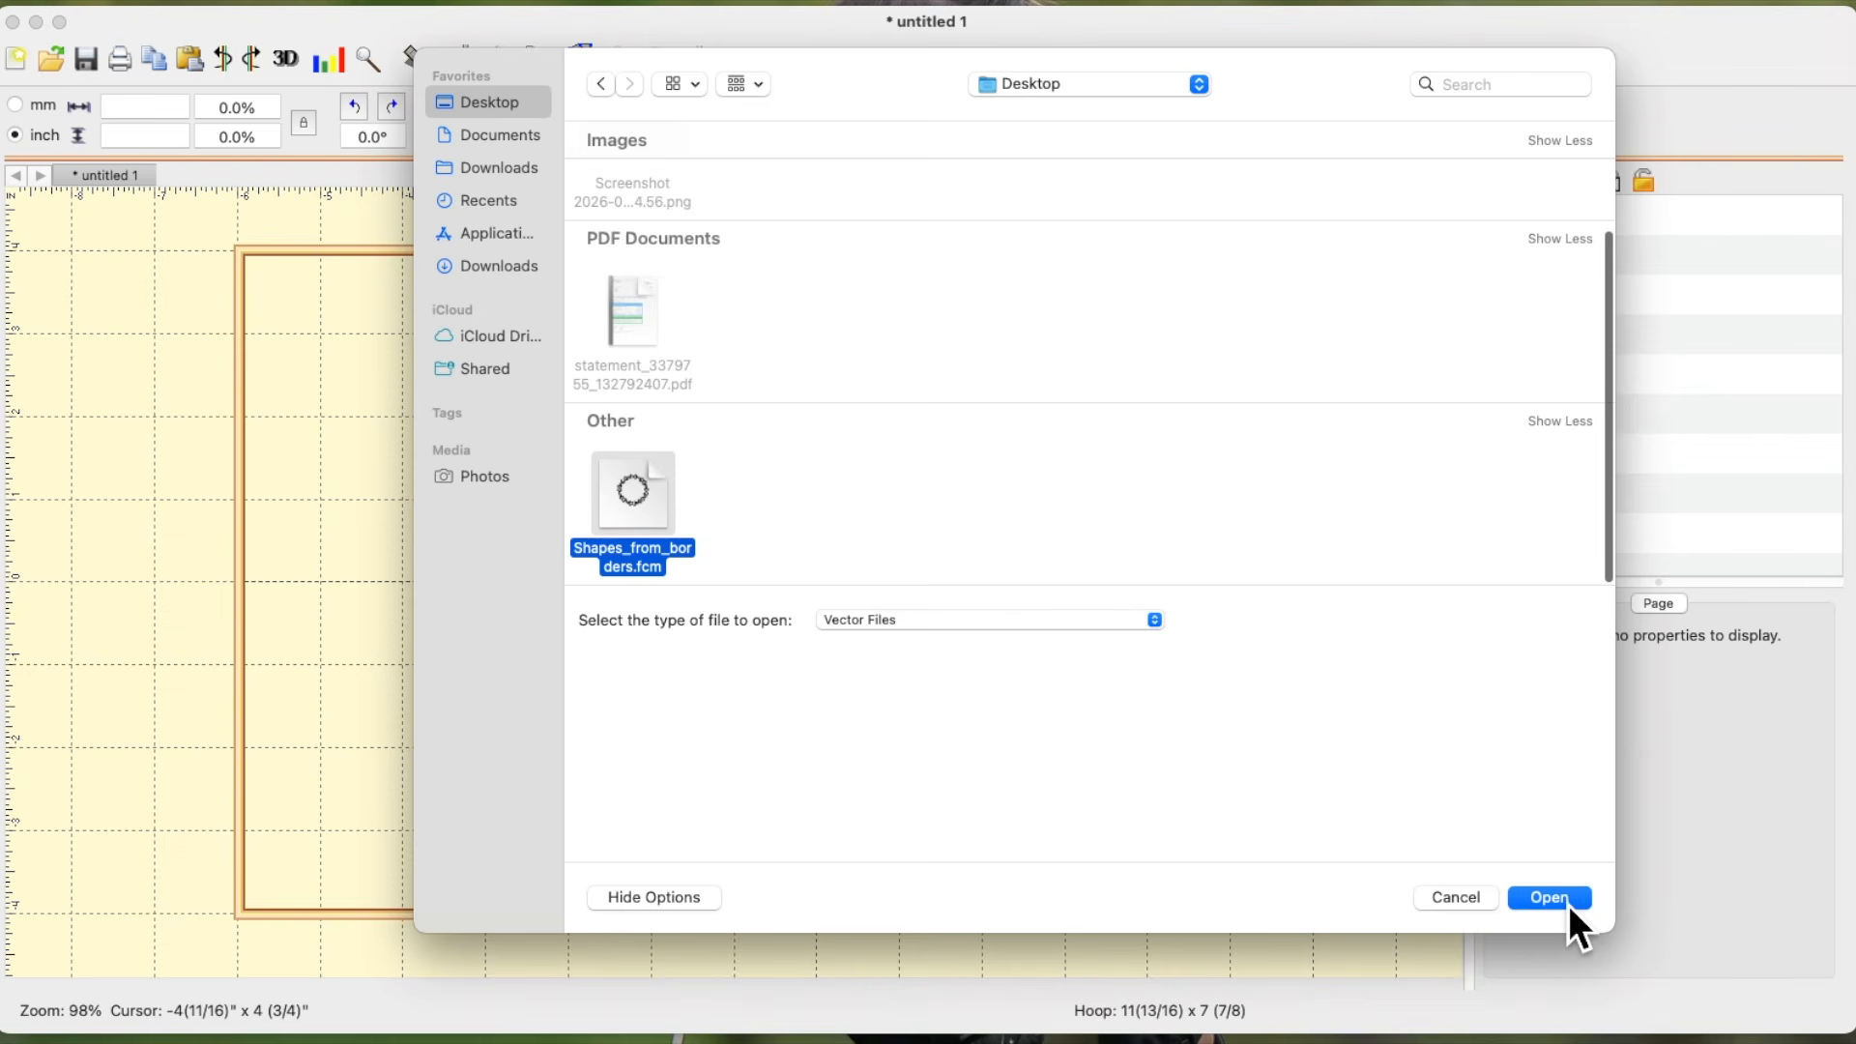
{"action": "left_click", "coordinate": [1568, 903]}
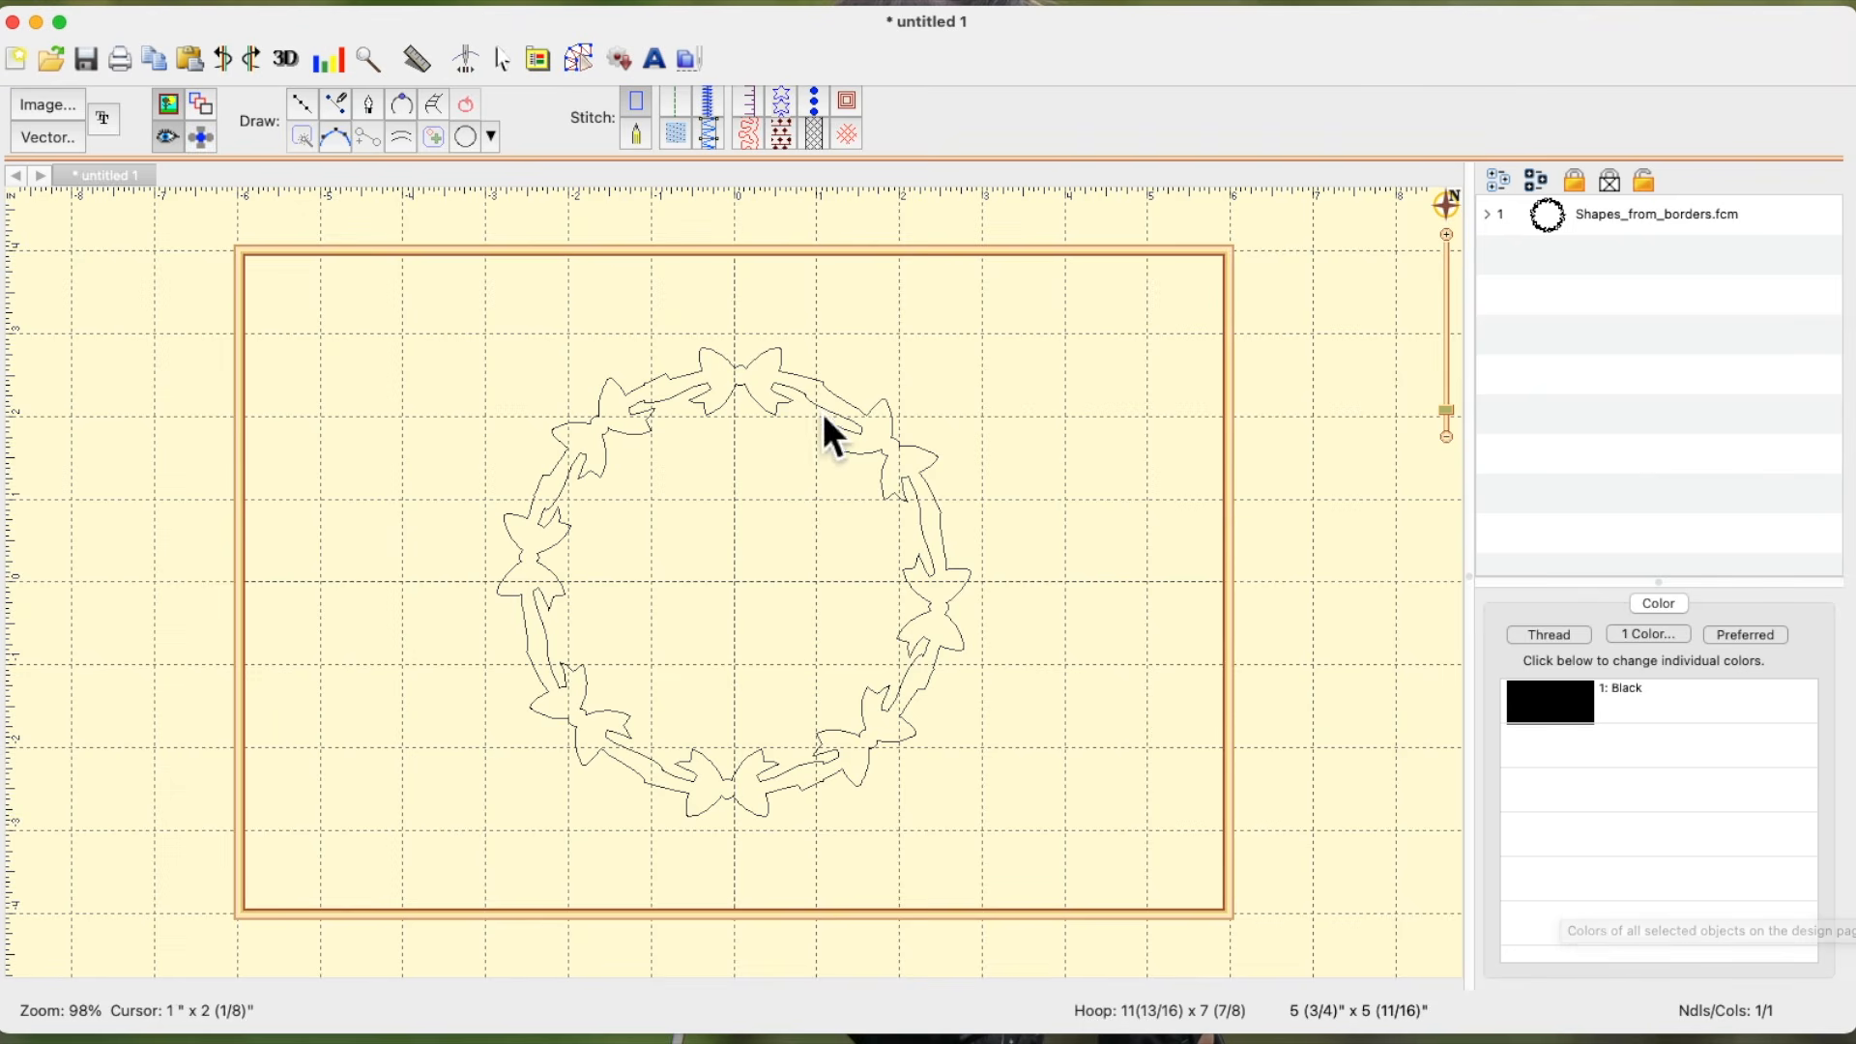
- Delete the two stray nodes on the wreath's outer outline between the top bow and the upper-right bow
{"action": "left_click", "coordinate": [848, 406]}
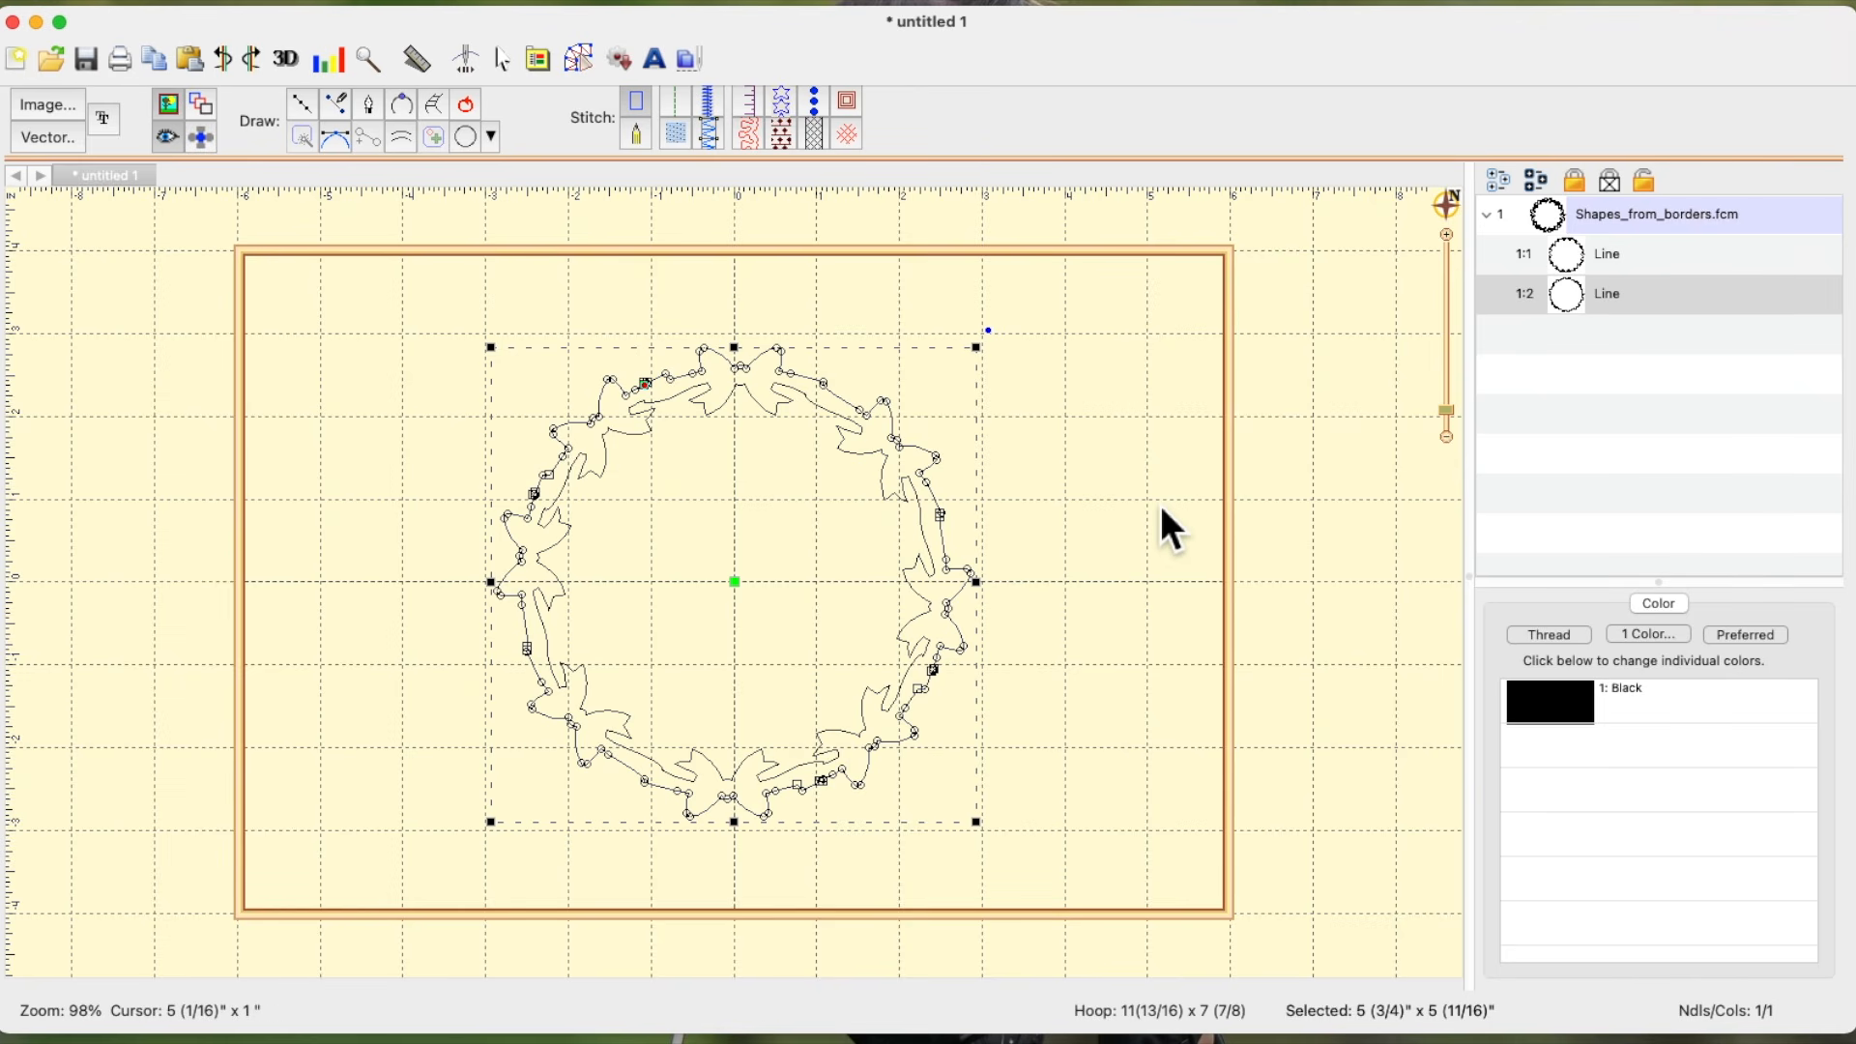
{"action": "key", "text": "super+plus"}
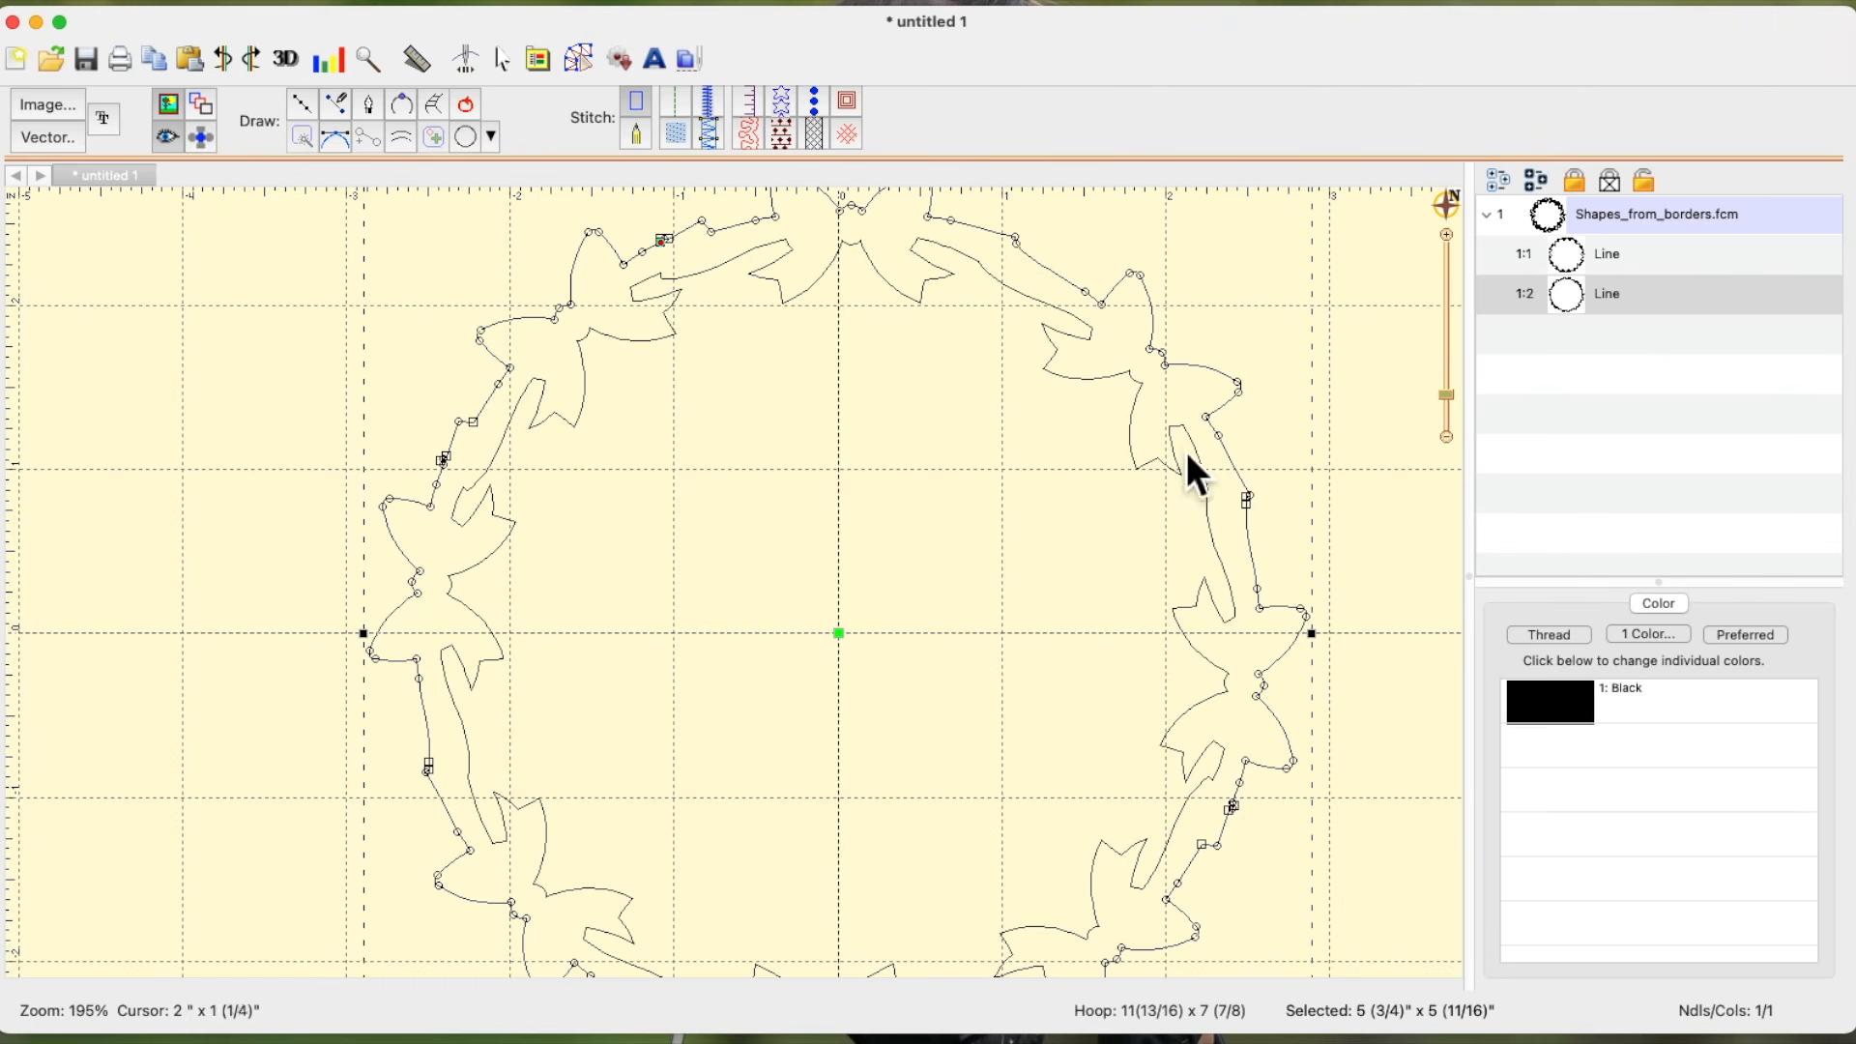
{"action": "left_click_drag", "start_coordinate": [1238, 369], "coordinate": [1238, 554]}
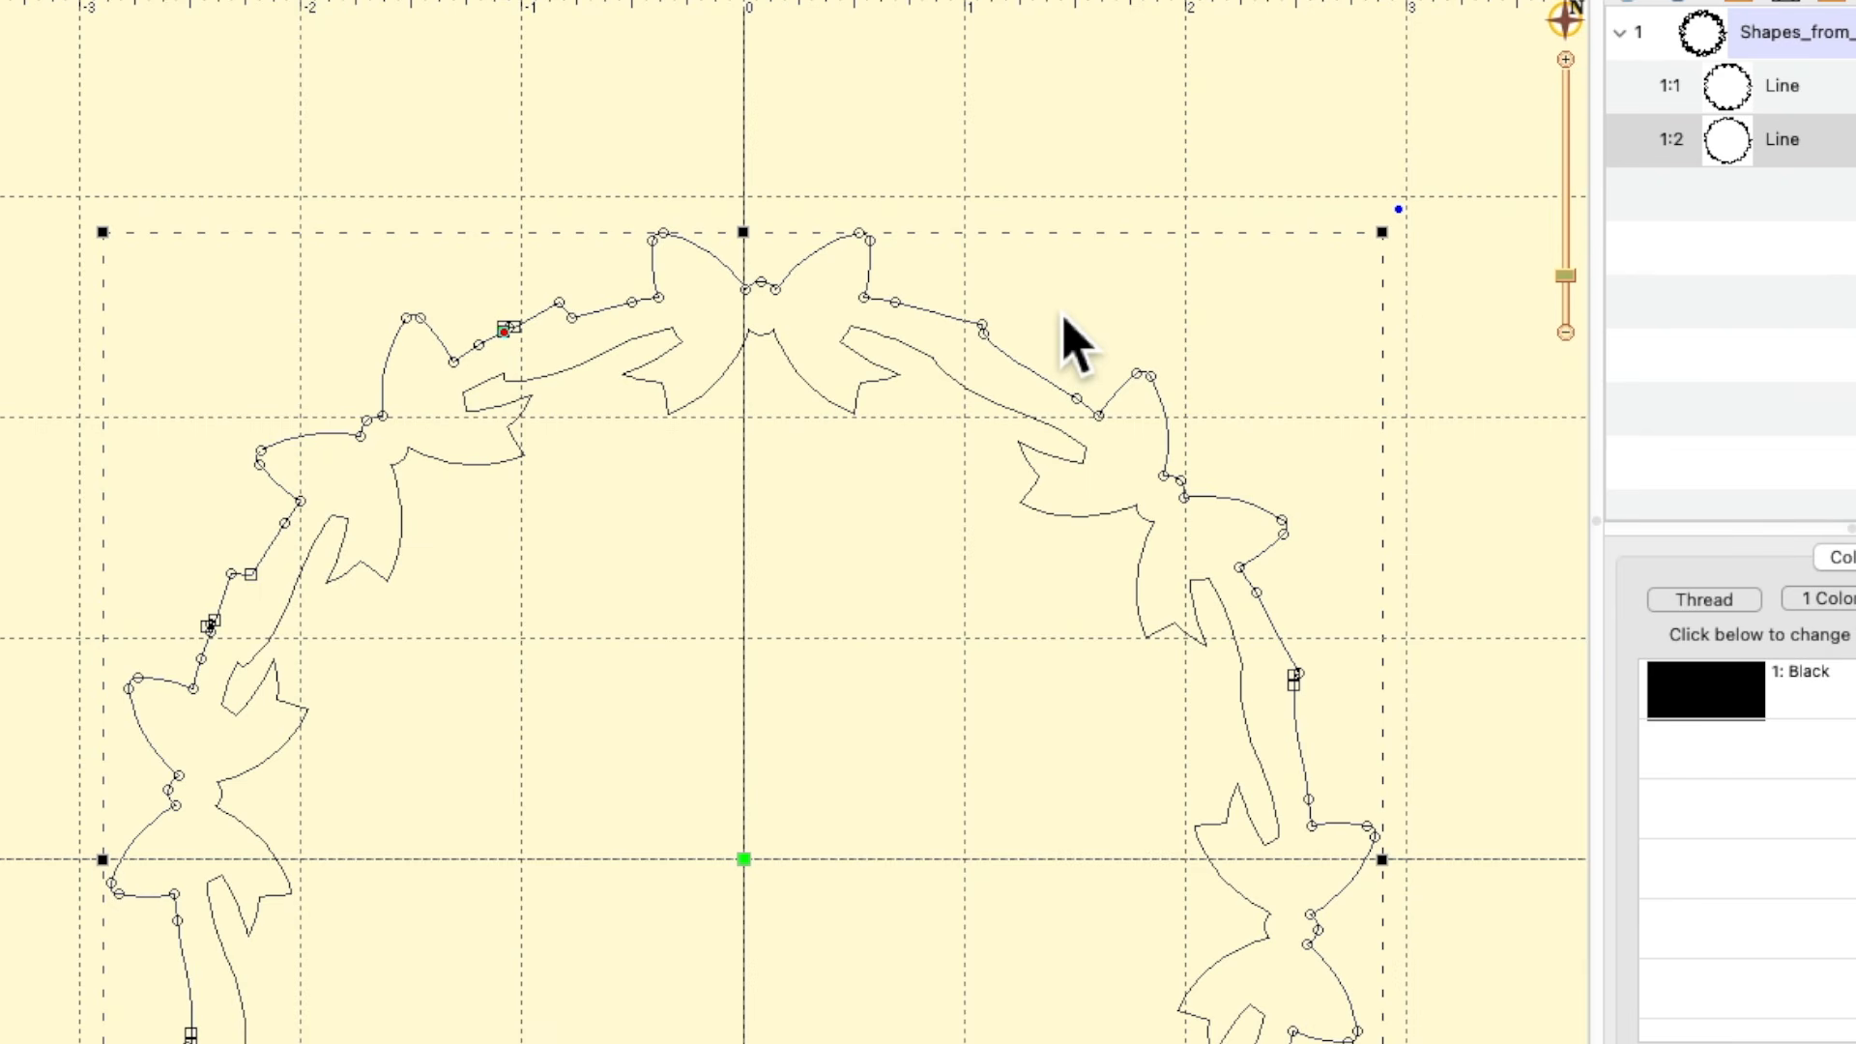
{"action": "mouse_move", "coordinate": [1052, 305]}
{"action": "left_mouse_down"}
{"action": "mouse_move", "coordinate": [938, 309]}
{"action": "mouse_move", "coordinate": [922, 367]}
{"action": "mouse_move", "coordinate": [941, 392]}
{"action": "mouse_move", "coordinate": [1073, 372]}
{"action": "left_mouse_up"}
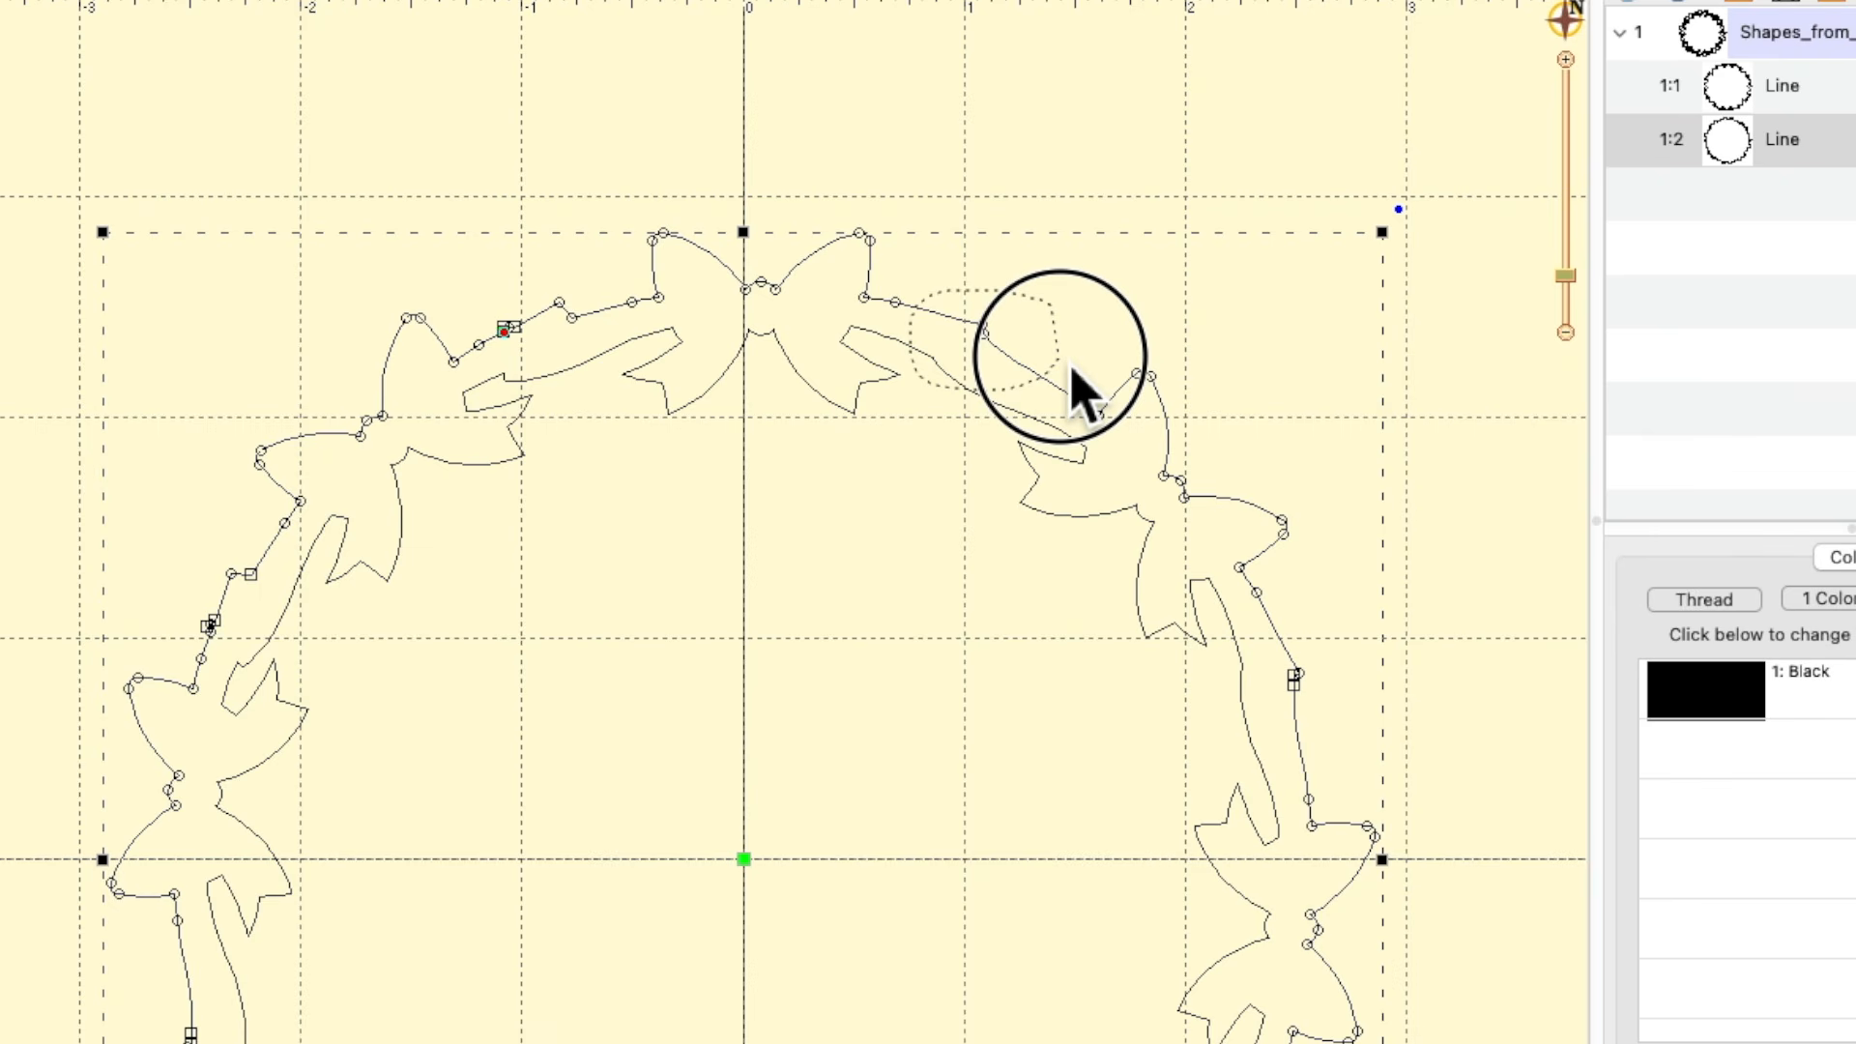
{"action": "left_click_drag", "start_coordinate": [1073, 371], "coordinate": [1074, 372]}
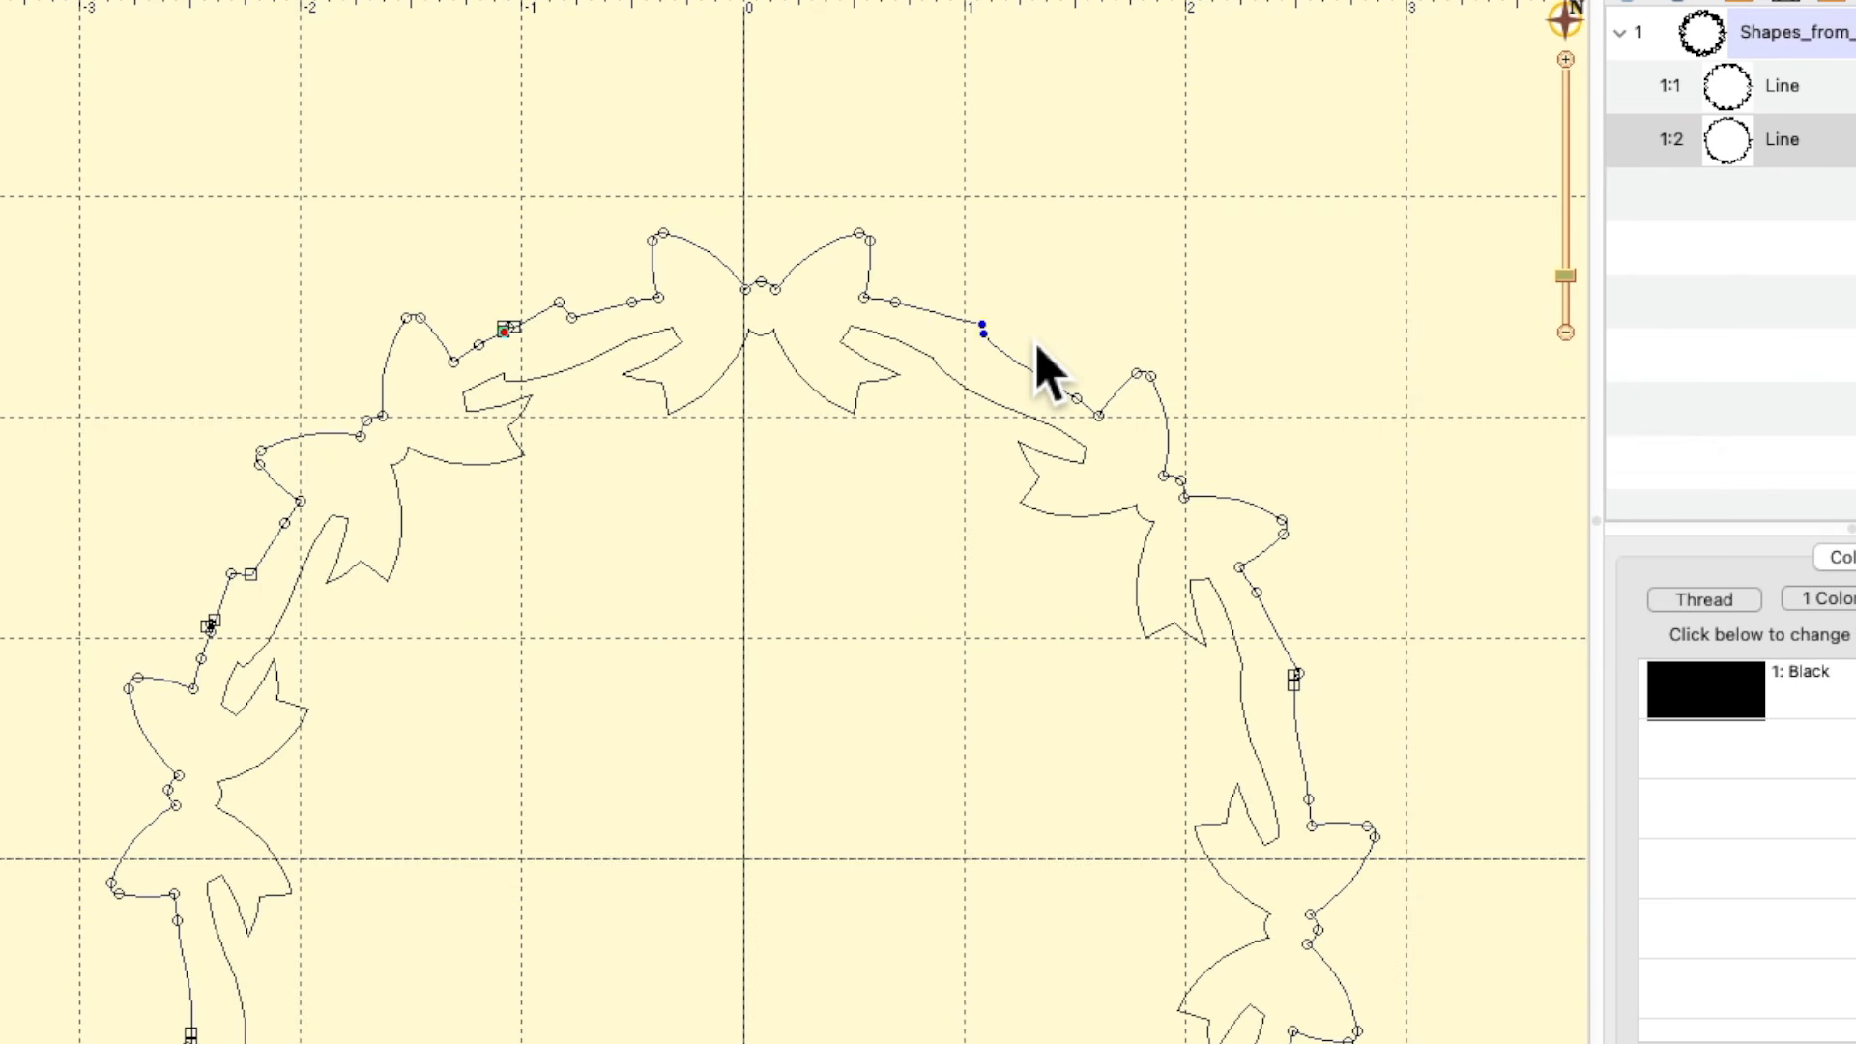
{"action": "key", "text": "Delete"}
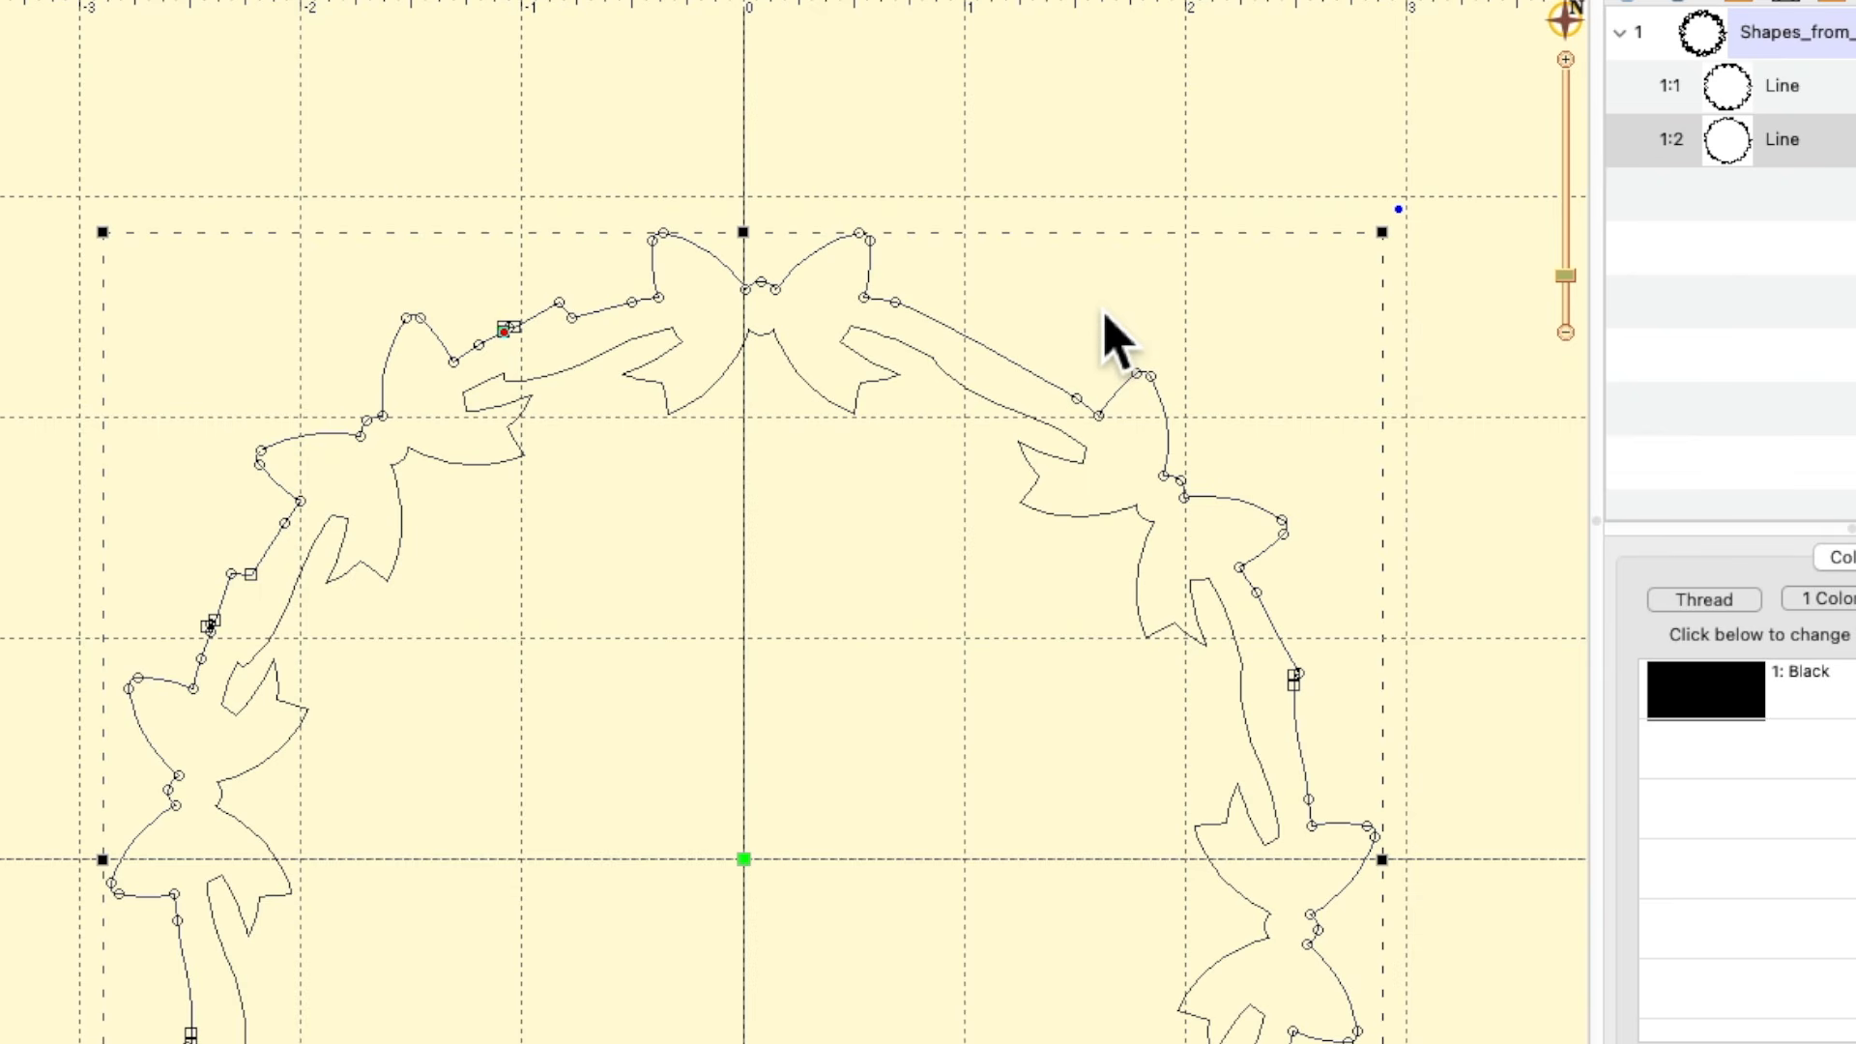
- Try to delete the cluster of nodes around the inner outline's start point beside the top bow, and undo the deletion
{"action": "left_click", "coordinate": [980, 404]}
{"action": "left_click", "coordinate": [931, 357]}
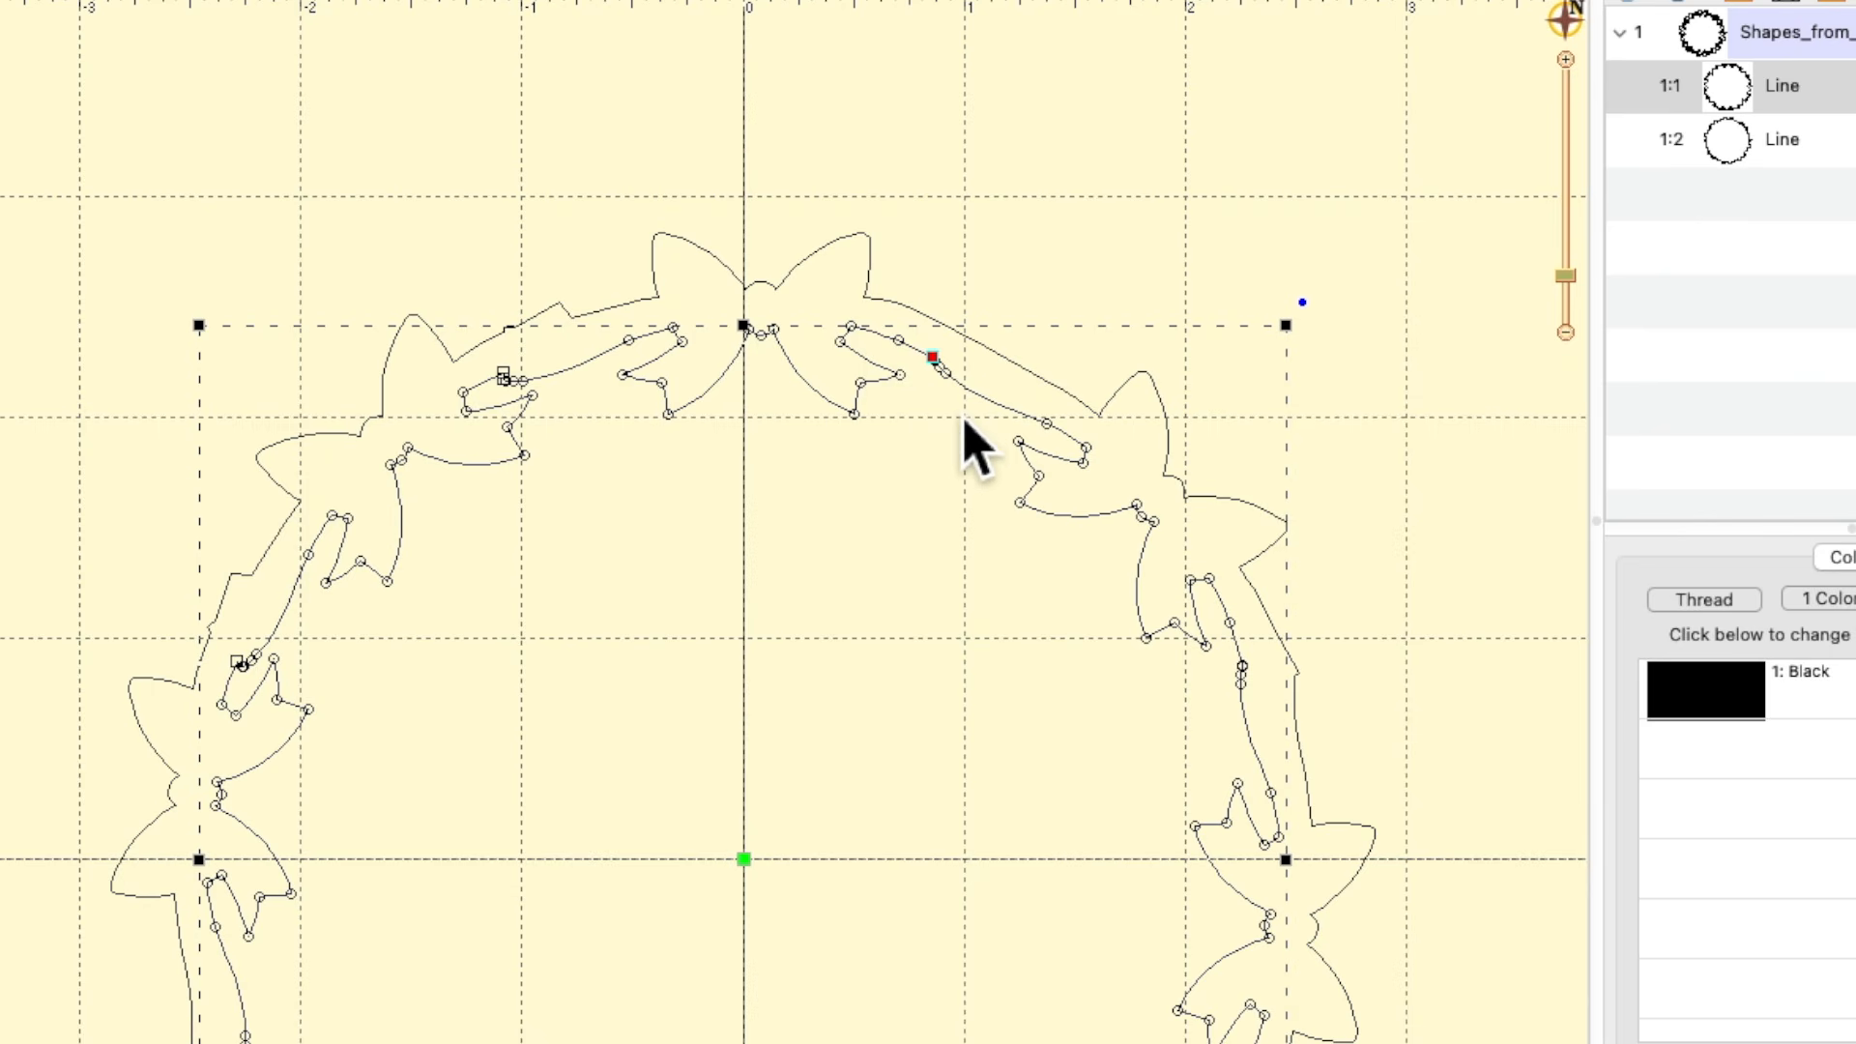
{"action": "left_click_drag", "start_coordinate": [986, 522], "coordinate": [961, 481]}
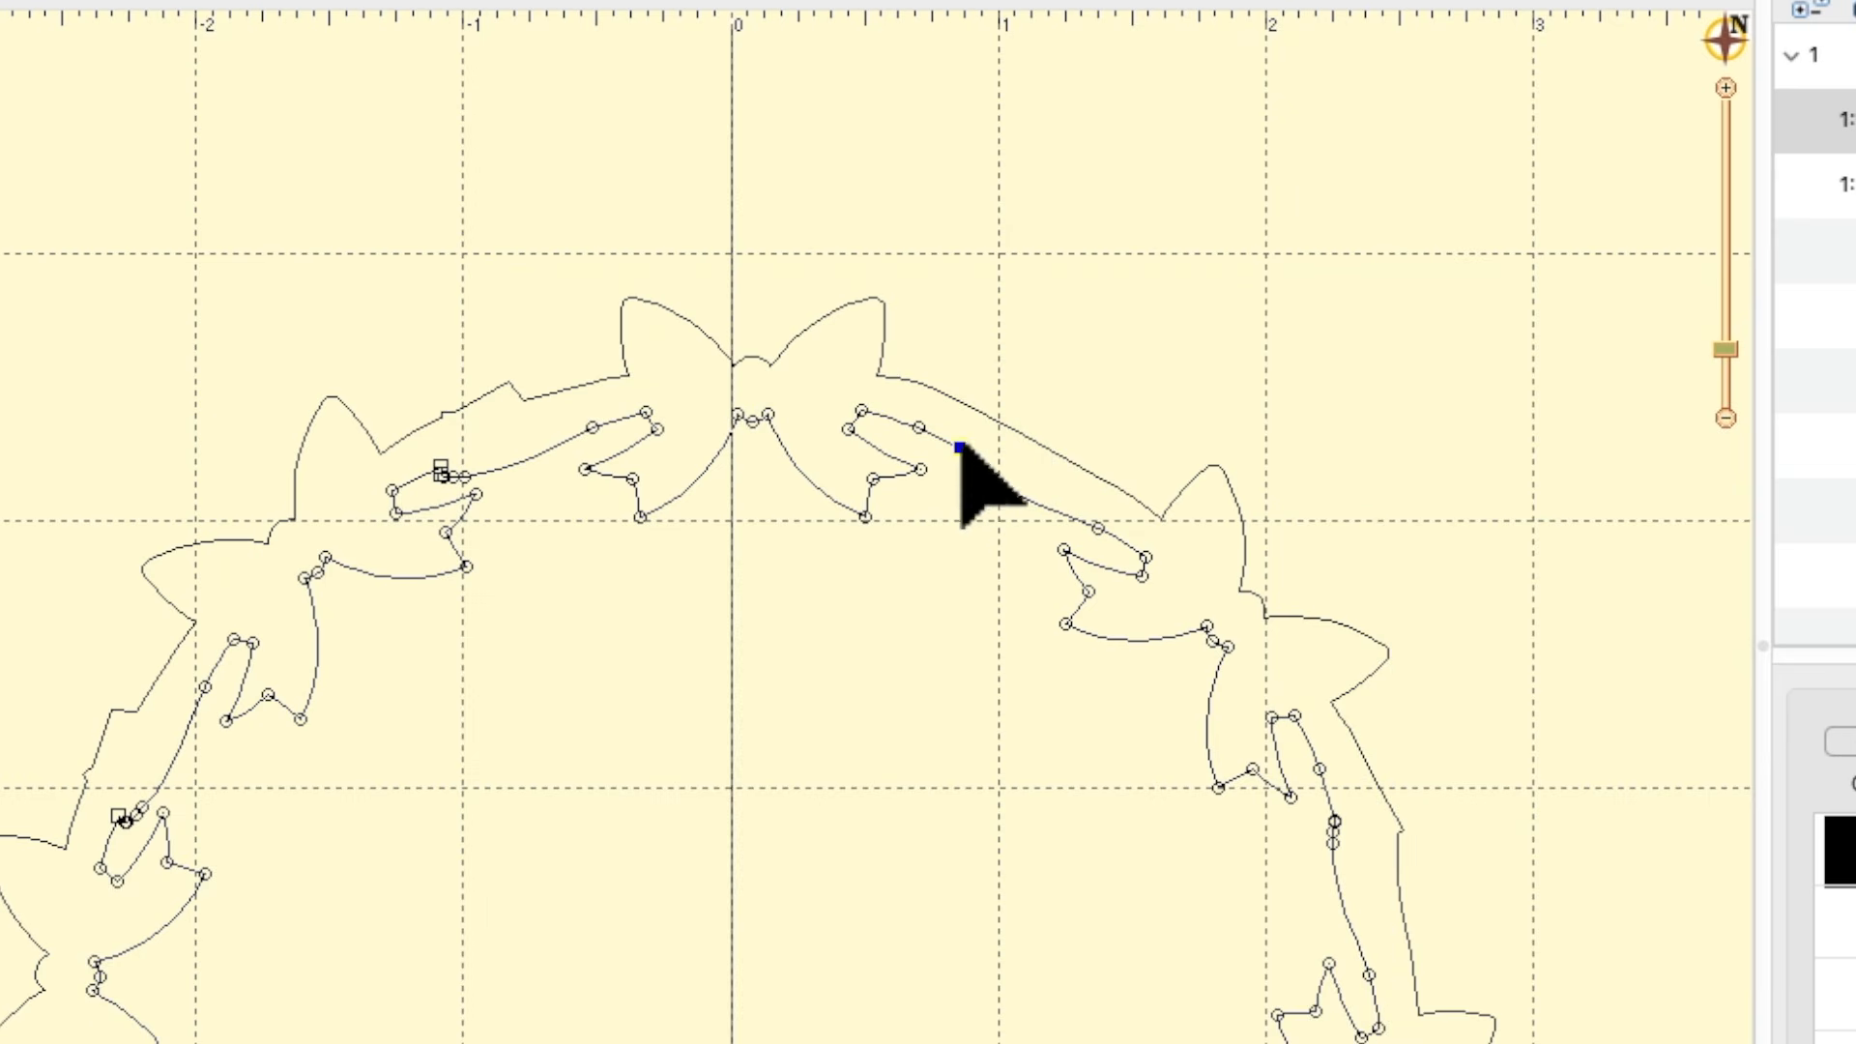
{"action": "key", "text": "Delete"}
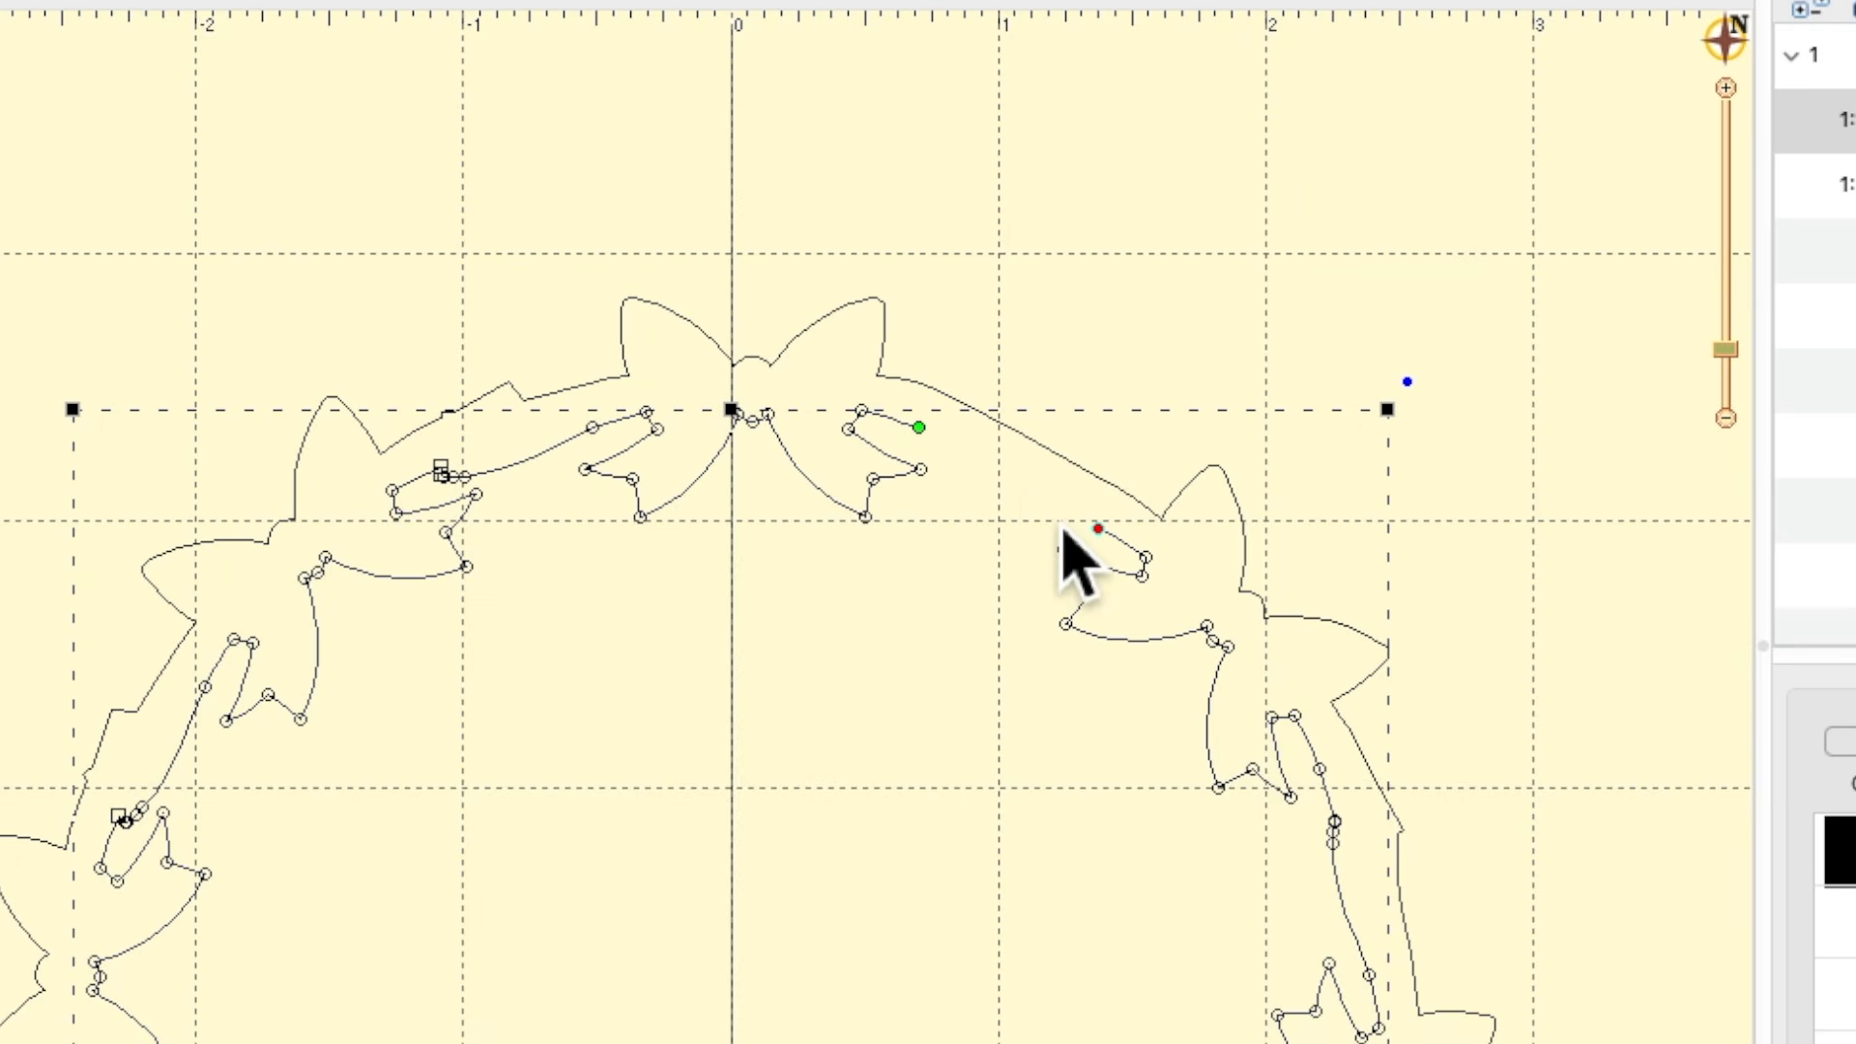
{"action": "key", "text": "super+z"}
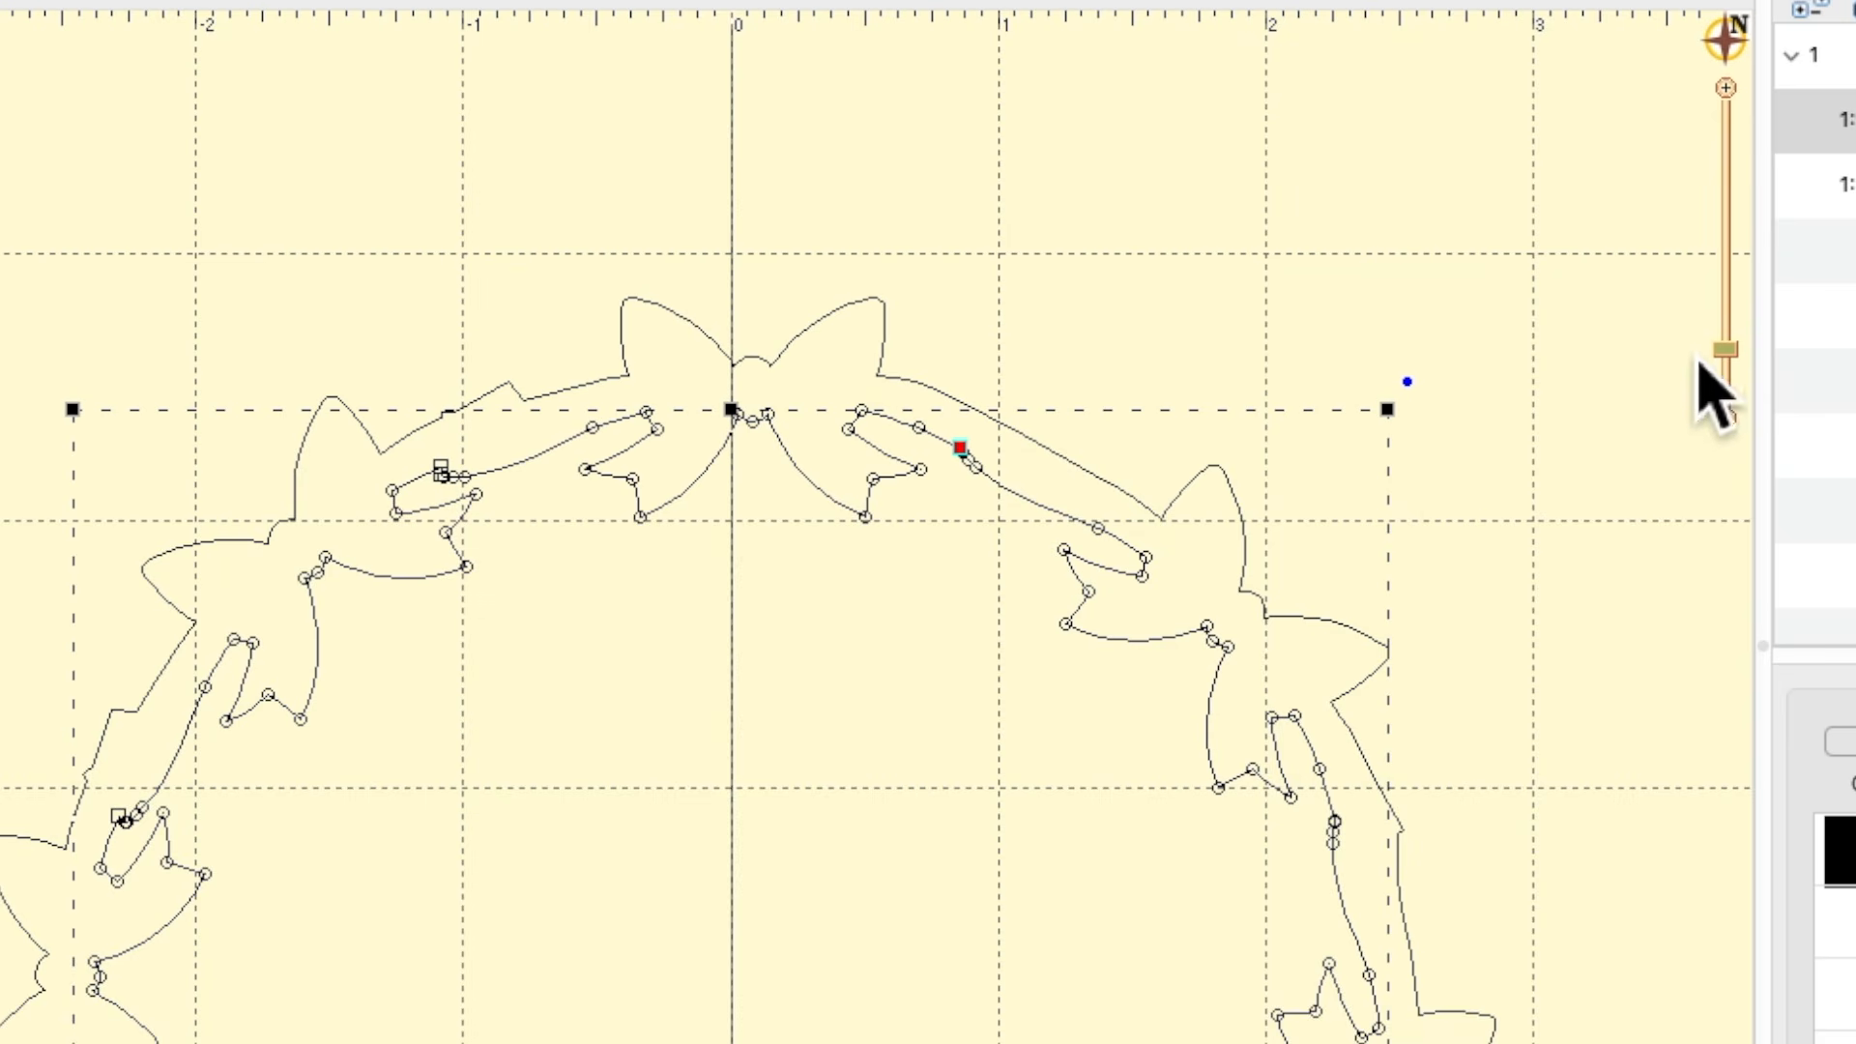
- Delete the two extra nodes just past the inner outline's start point, on the ribbon to the right of the top bow
{"action": "left_click_drag", "start_coordinate": [1746, 370], "coordinate": [1740, 319]}
{"action": "mouse_move", "coordinate": [1381, 522]}
{"action": "left_mouse_down"}
{"action": "mouse_move", "coordinate": [1094, 663]}
{"action": "mouse_move", "coordinate": [874, 841]}
{"action": "mouse_move", "coordinate": [879, 825]}
{"action": "left_mouse_up"}
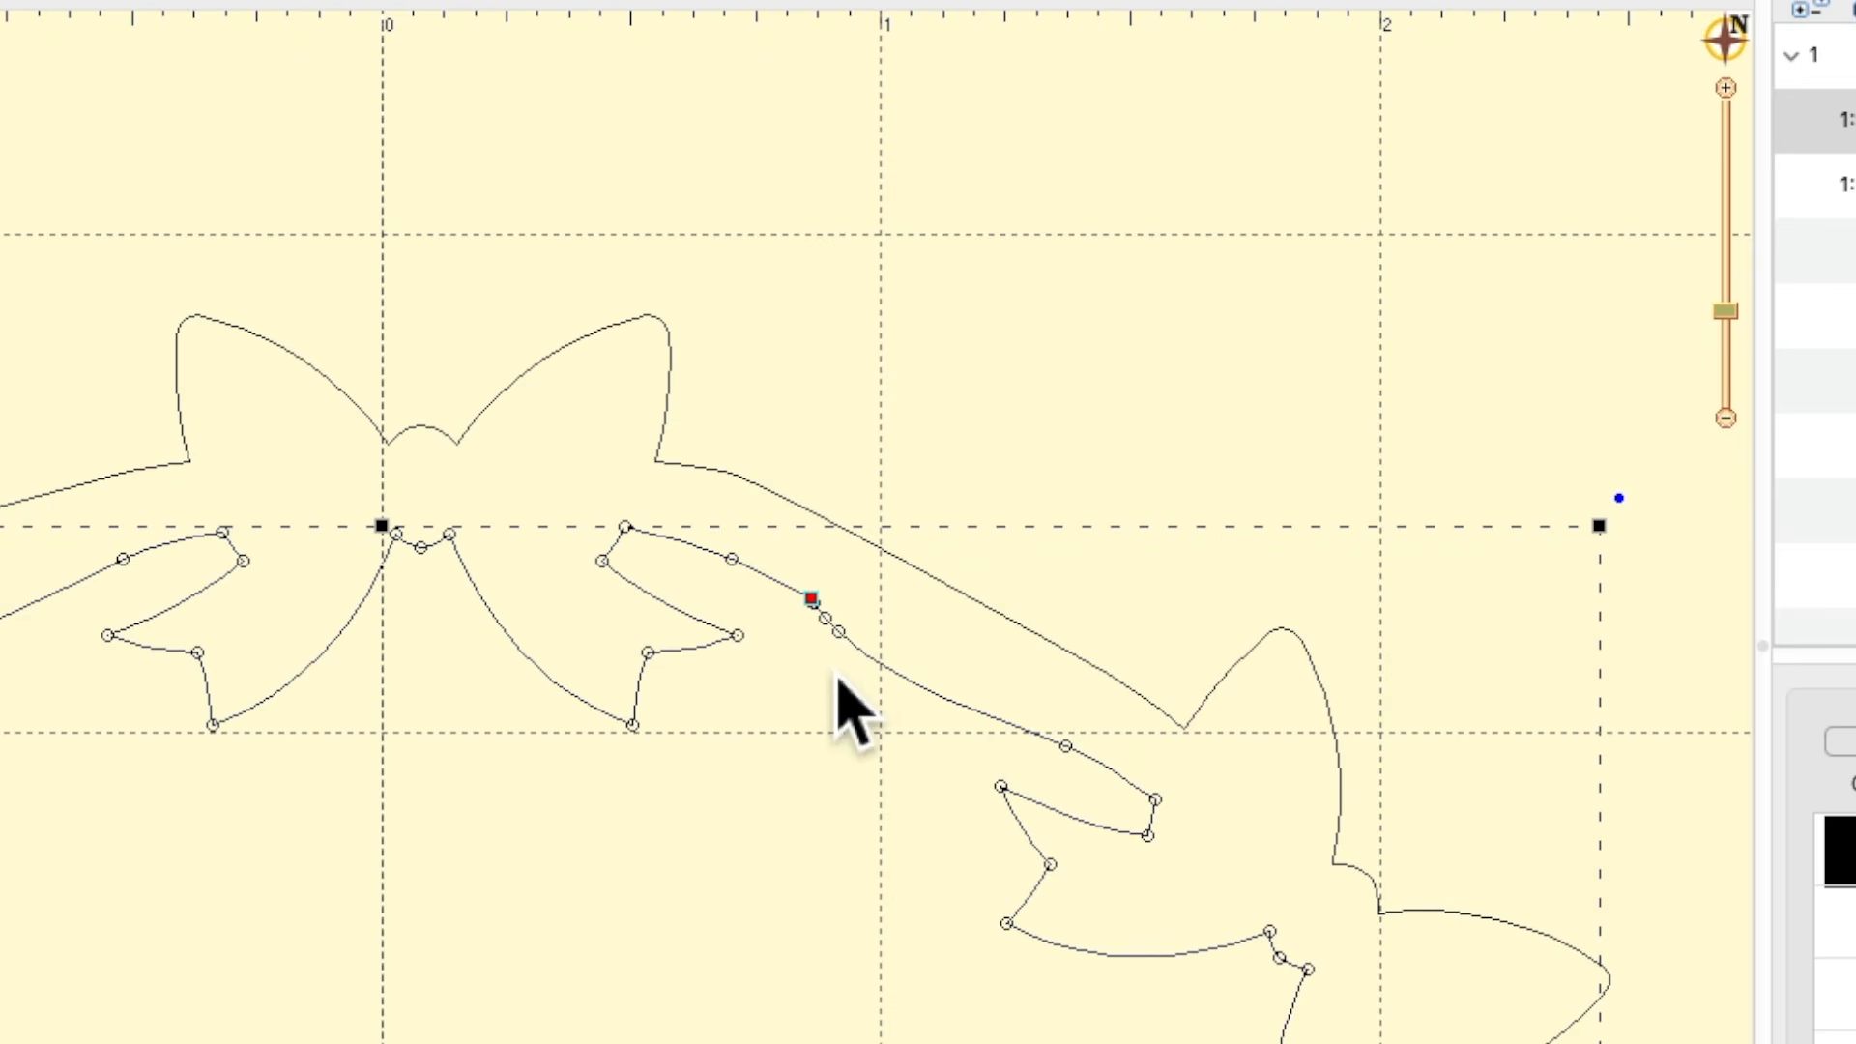
{"action": "mouse_move", "coordinate": [837, 675]}
{"action": "left_mouse_down"}
{"action": "mouse_move", "coordinate": [870, 654]}
{"action": "mouse_move", "coordinate": [860, 629]}
{"action": "mouse_move", "coordinate": [824, 623]}
{"action": "mouse_move", "coordinate": [820, 659]}
{"action": "left_mouse_up"}
{"action": "key", "text": "Delete"}
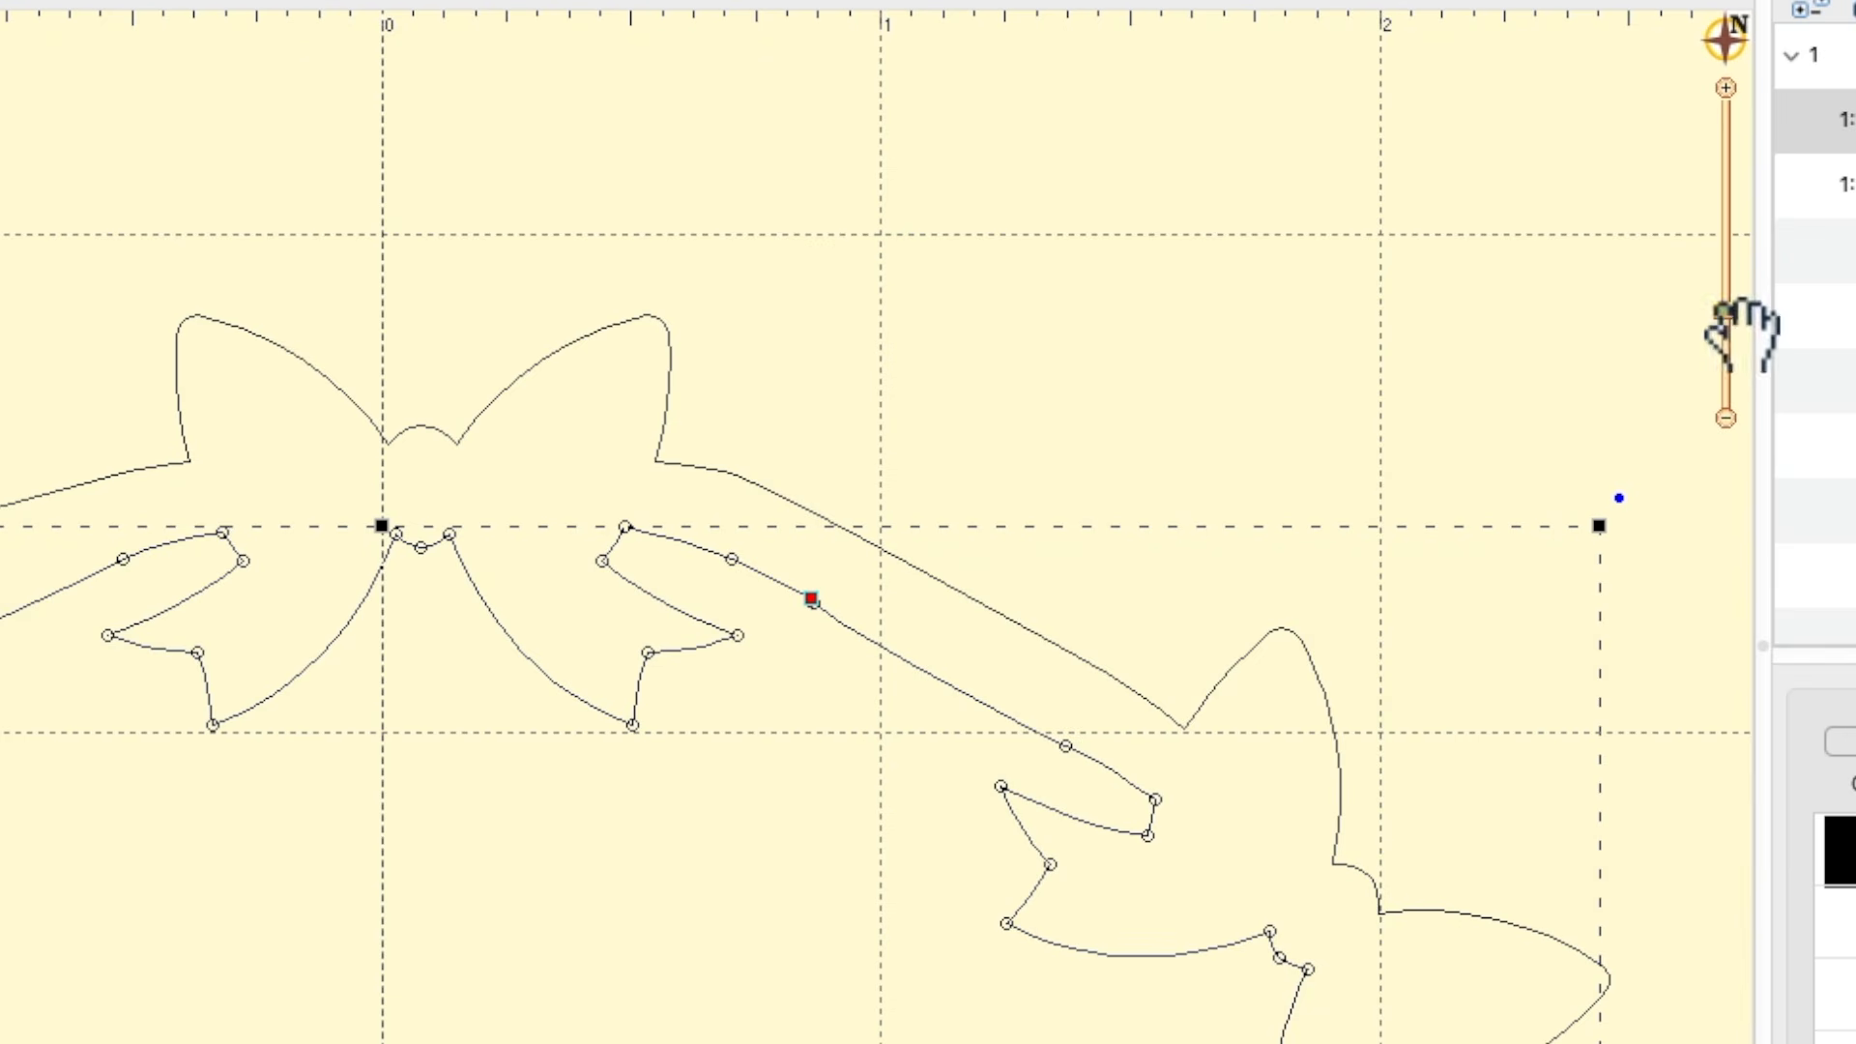
- Move the inner outline's overlapping end node back along the ribbon and close the shape
{"action": "left_click_drag", "start_coordinate": [1728, 314], "coordinate": [1730, 249]}
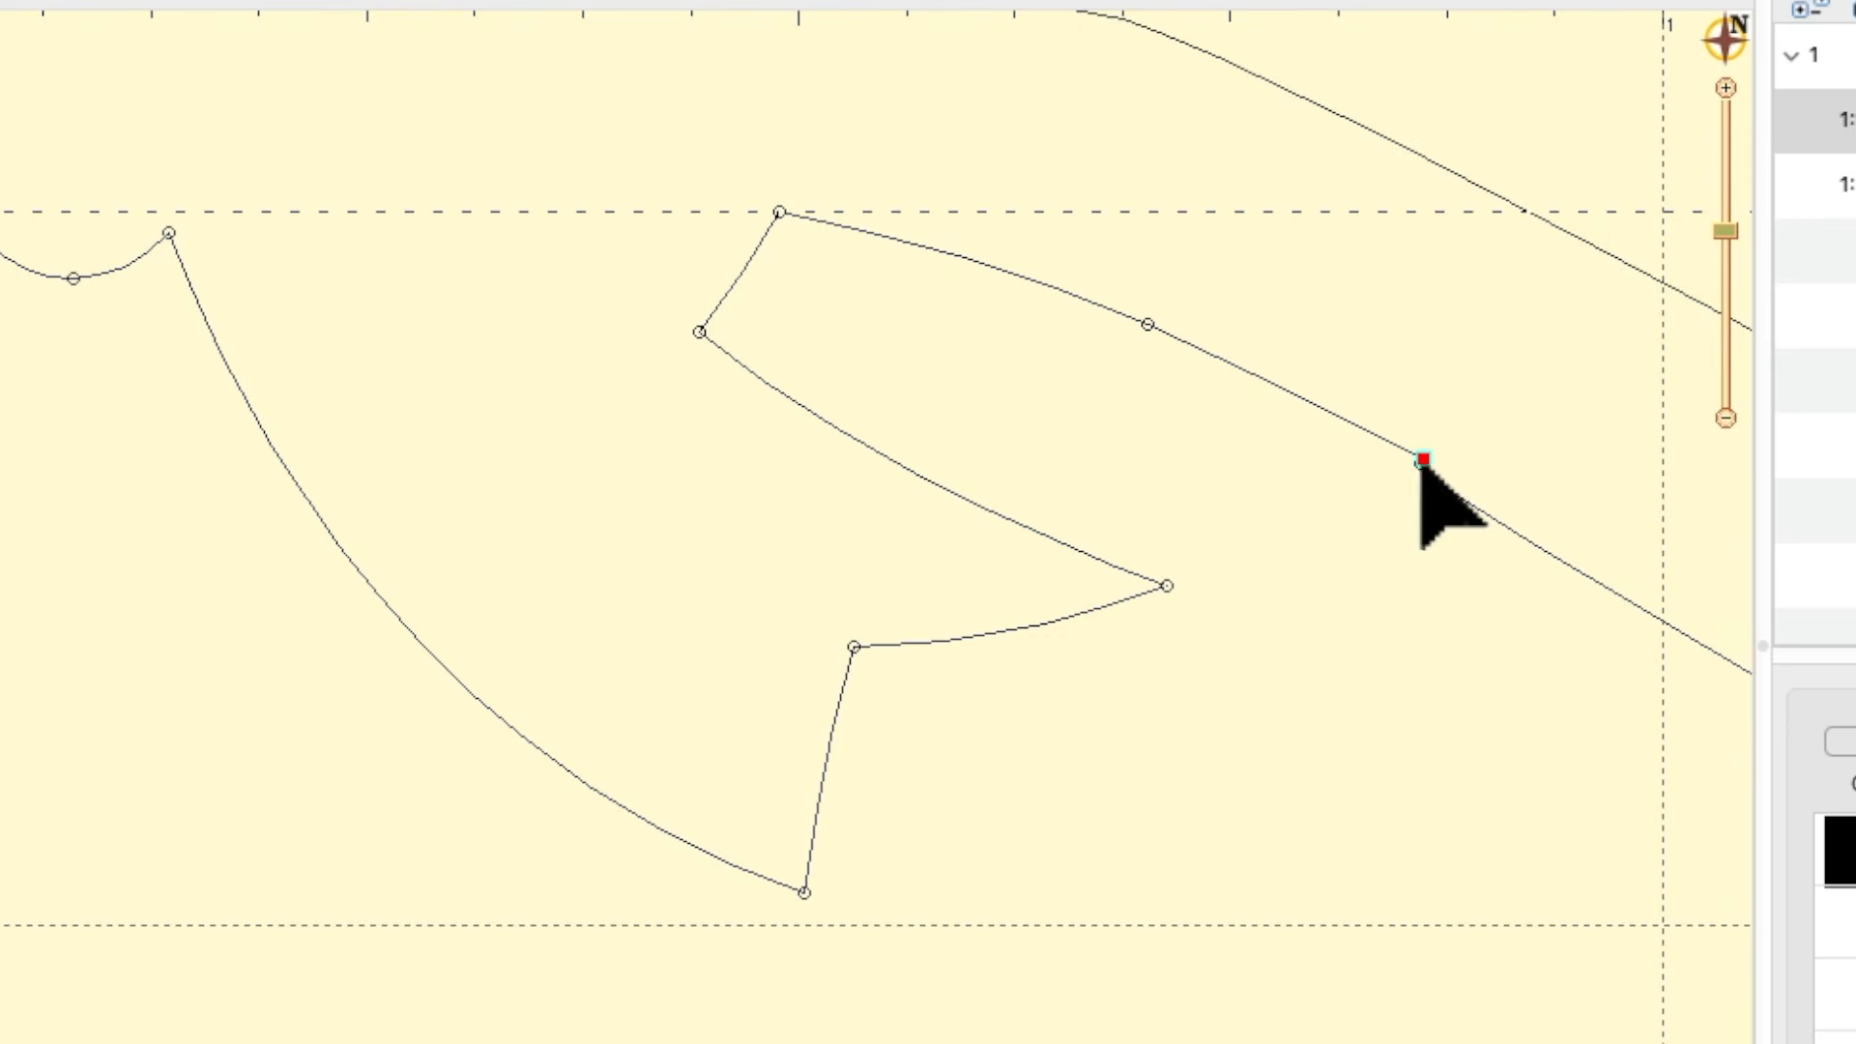
{"action": "left_click", "coordinate": [1419, 458]}
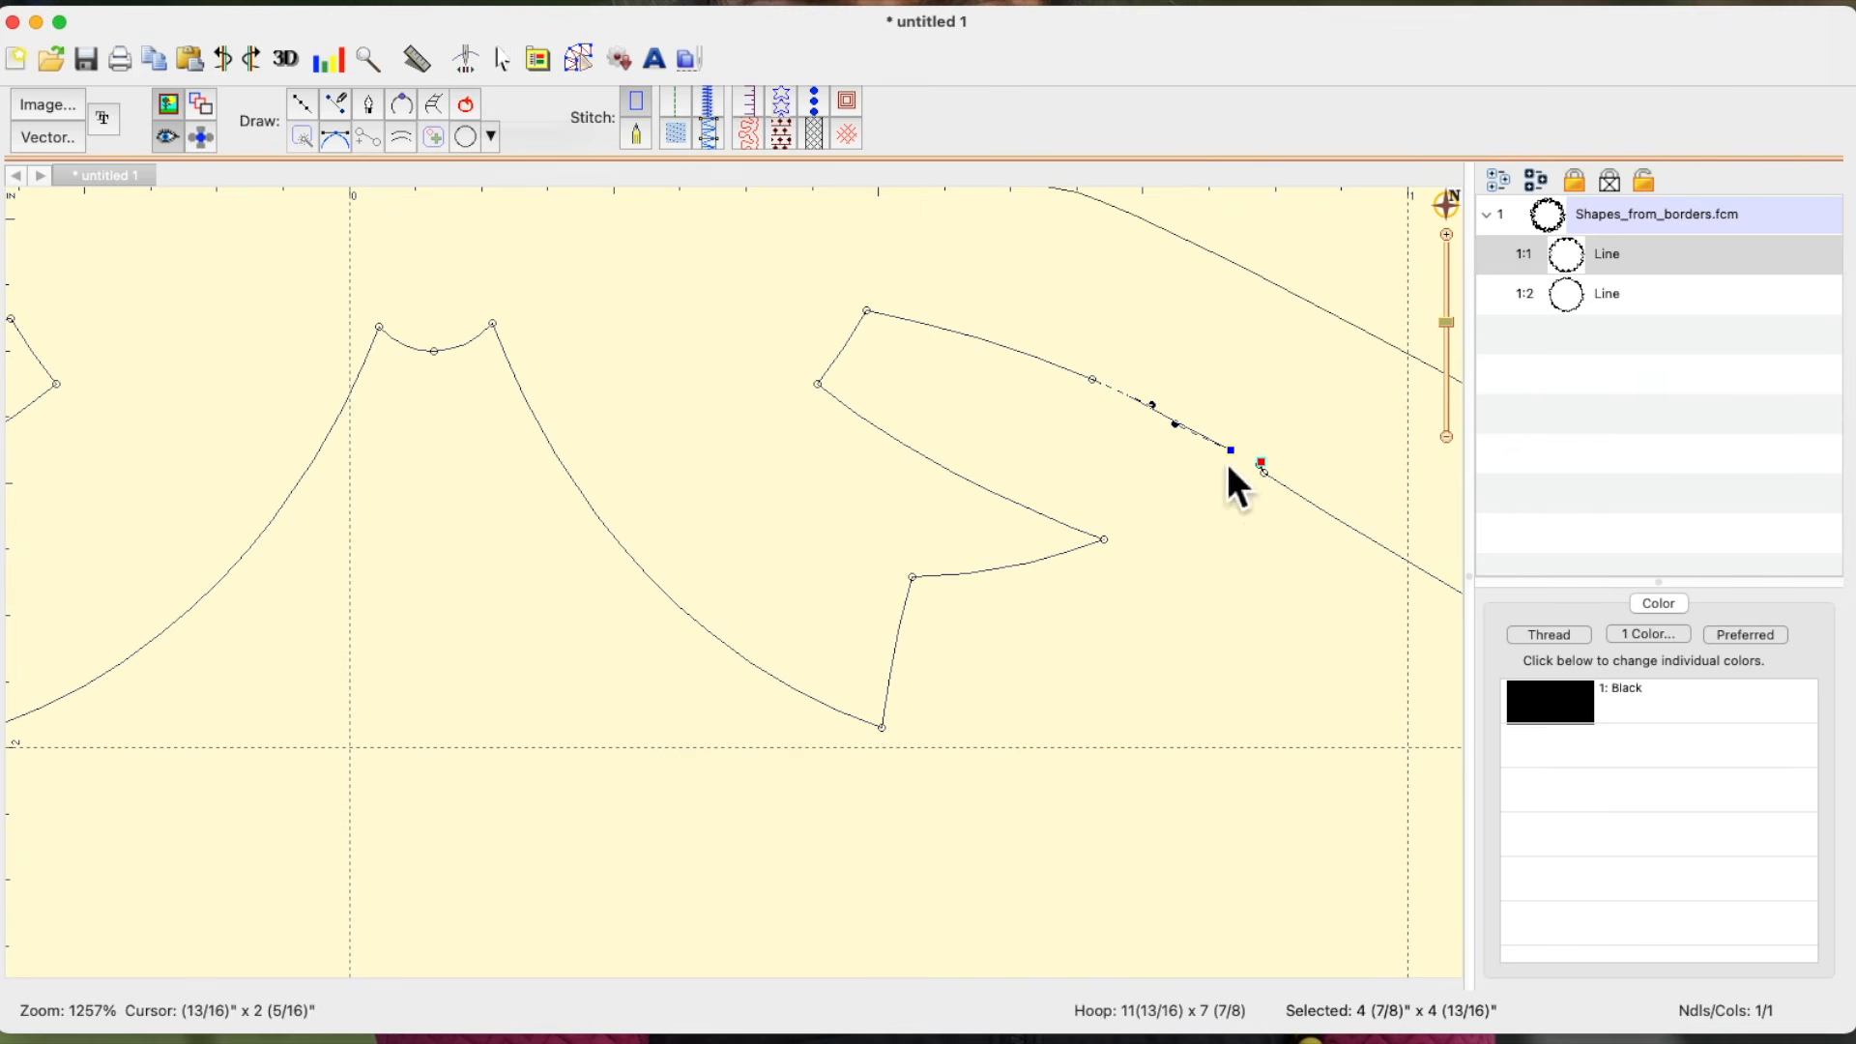
{"action": "left_click", "coordinate": [467, 107]}
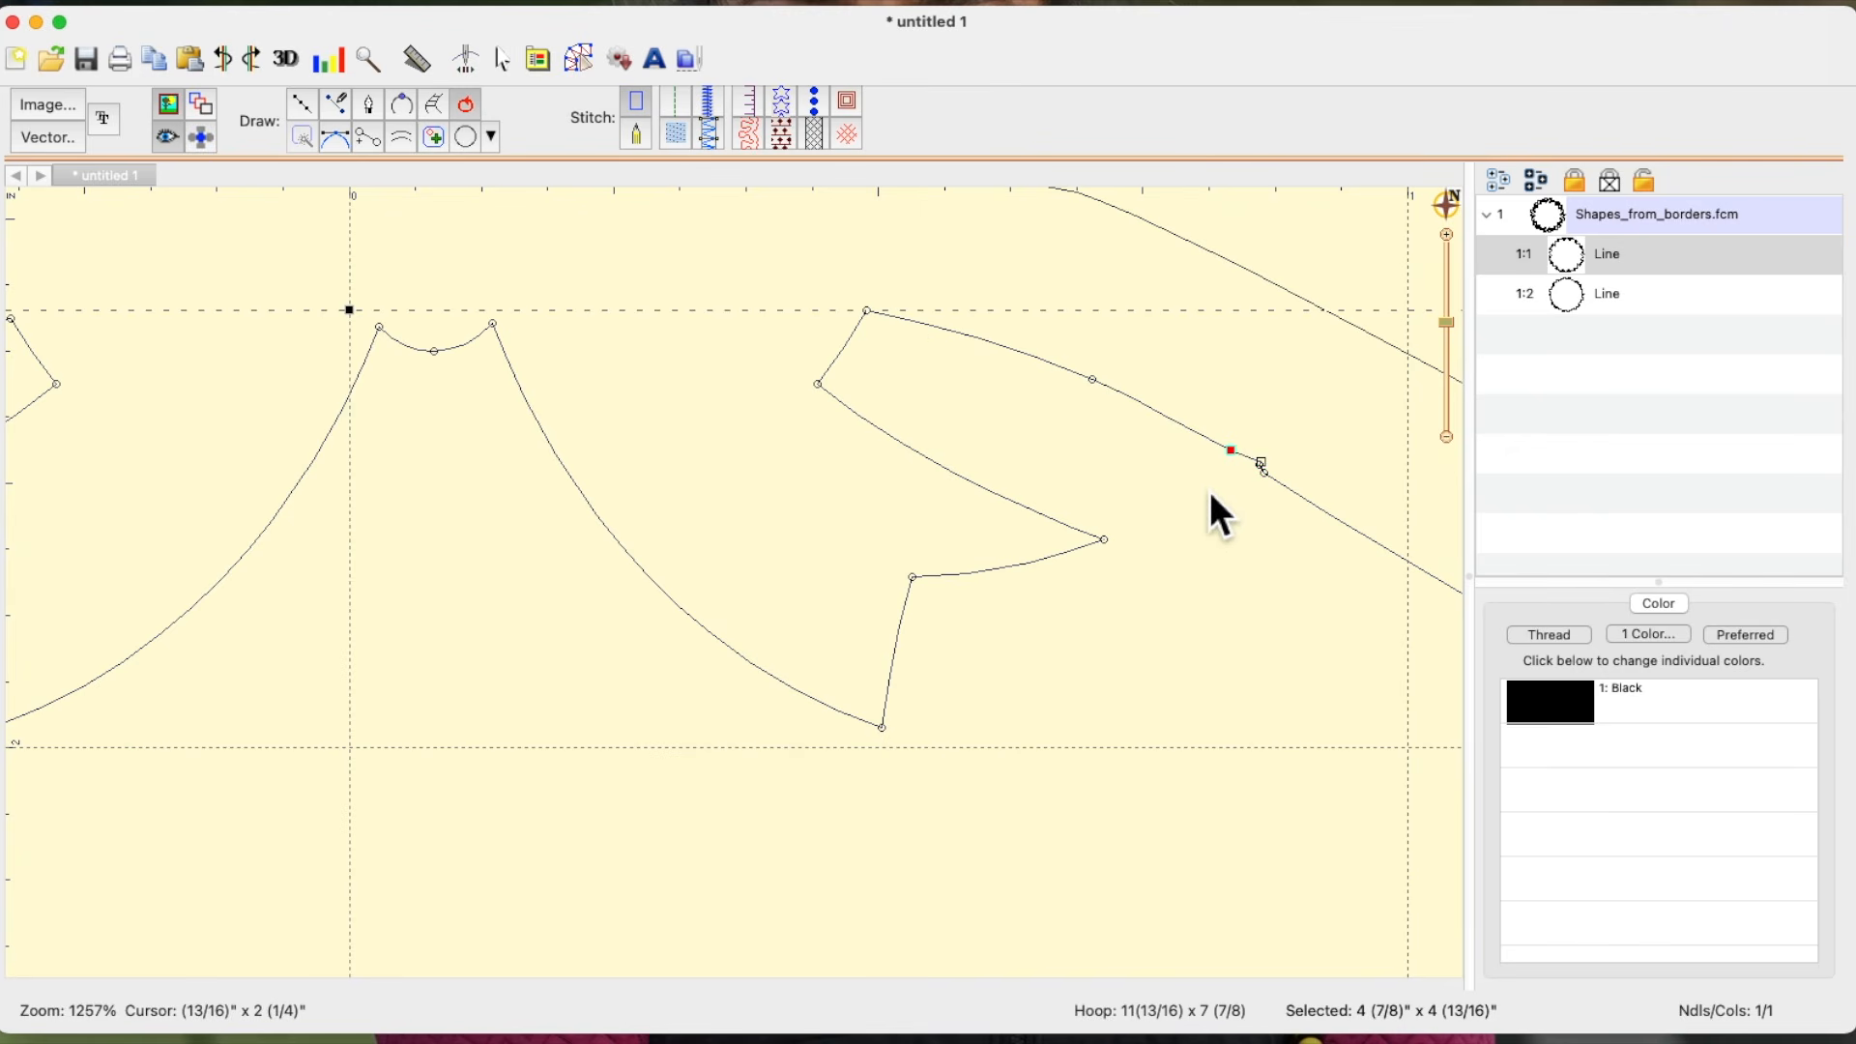
- Reposition the node beside the inner outline's closing point on the ribbon and delete the surplus nodes around it
{"action": "left_click", "coordinate": [1266, 472]}
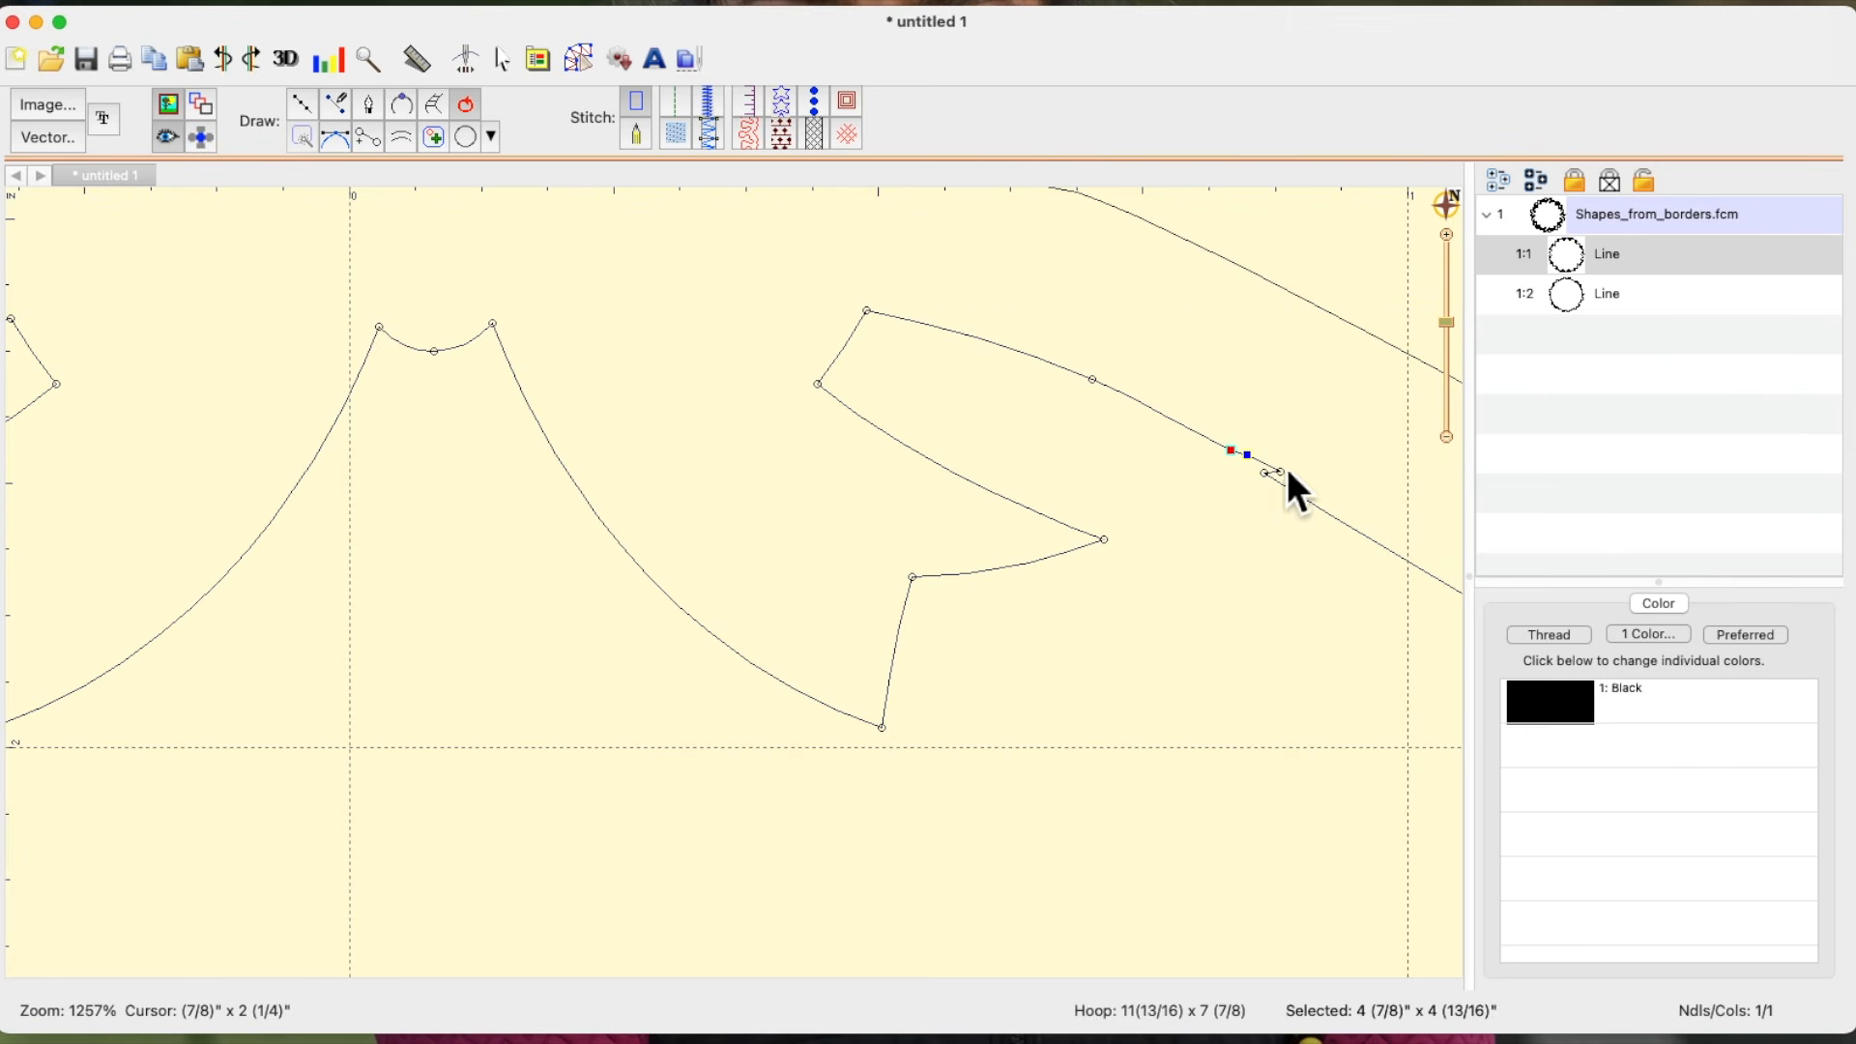
{"action": "mouse_move", "coordinate": [1263, 489]}
{"action": "left_mouse_down"}
{"action": "mouse_move", "coordinate": [1297, 470]}
{"action": "mouse_move", "coordinate": [1263, 489]}
{"action": "left_mouse_up"}
{"action": "key", "text": "Delete"}
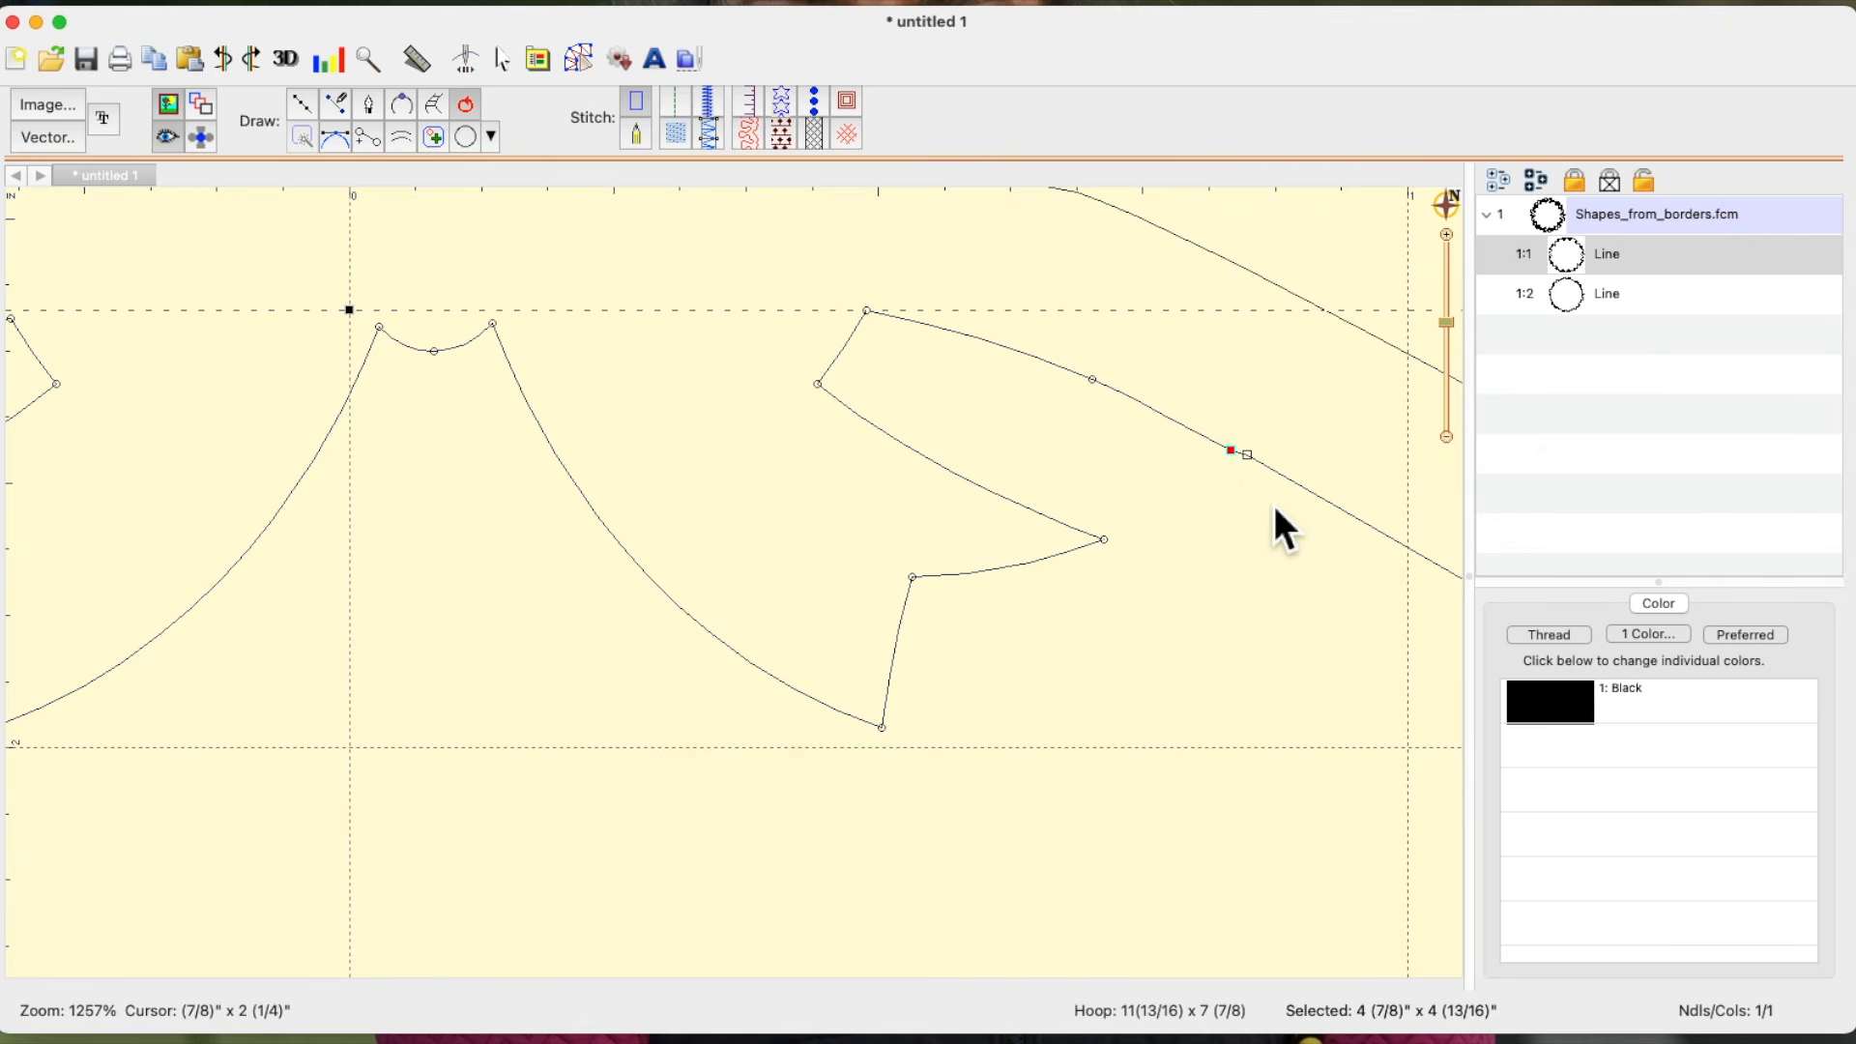
{"action": "left_click", "coordinate": [1230, 450]}
{"action": "key", "text": "Delete"}
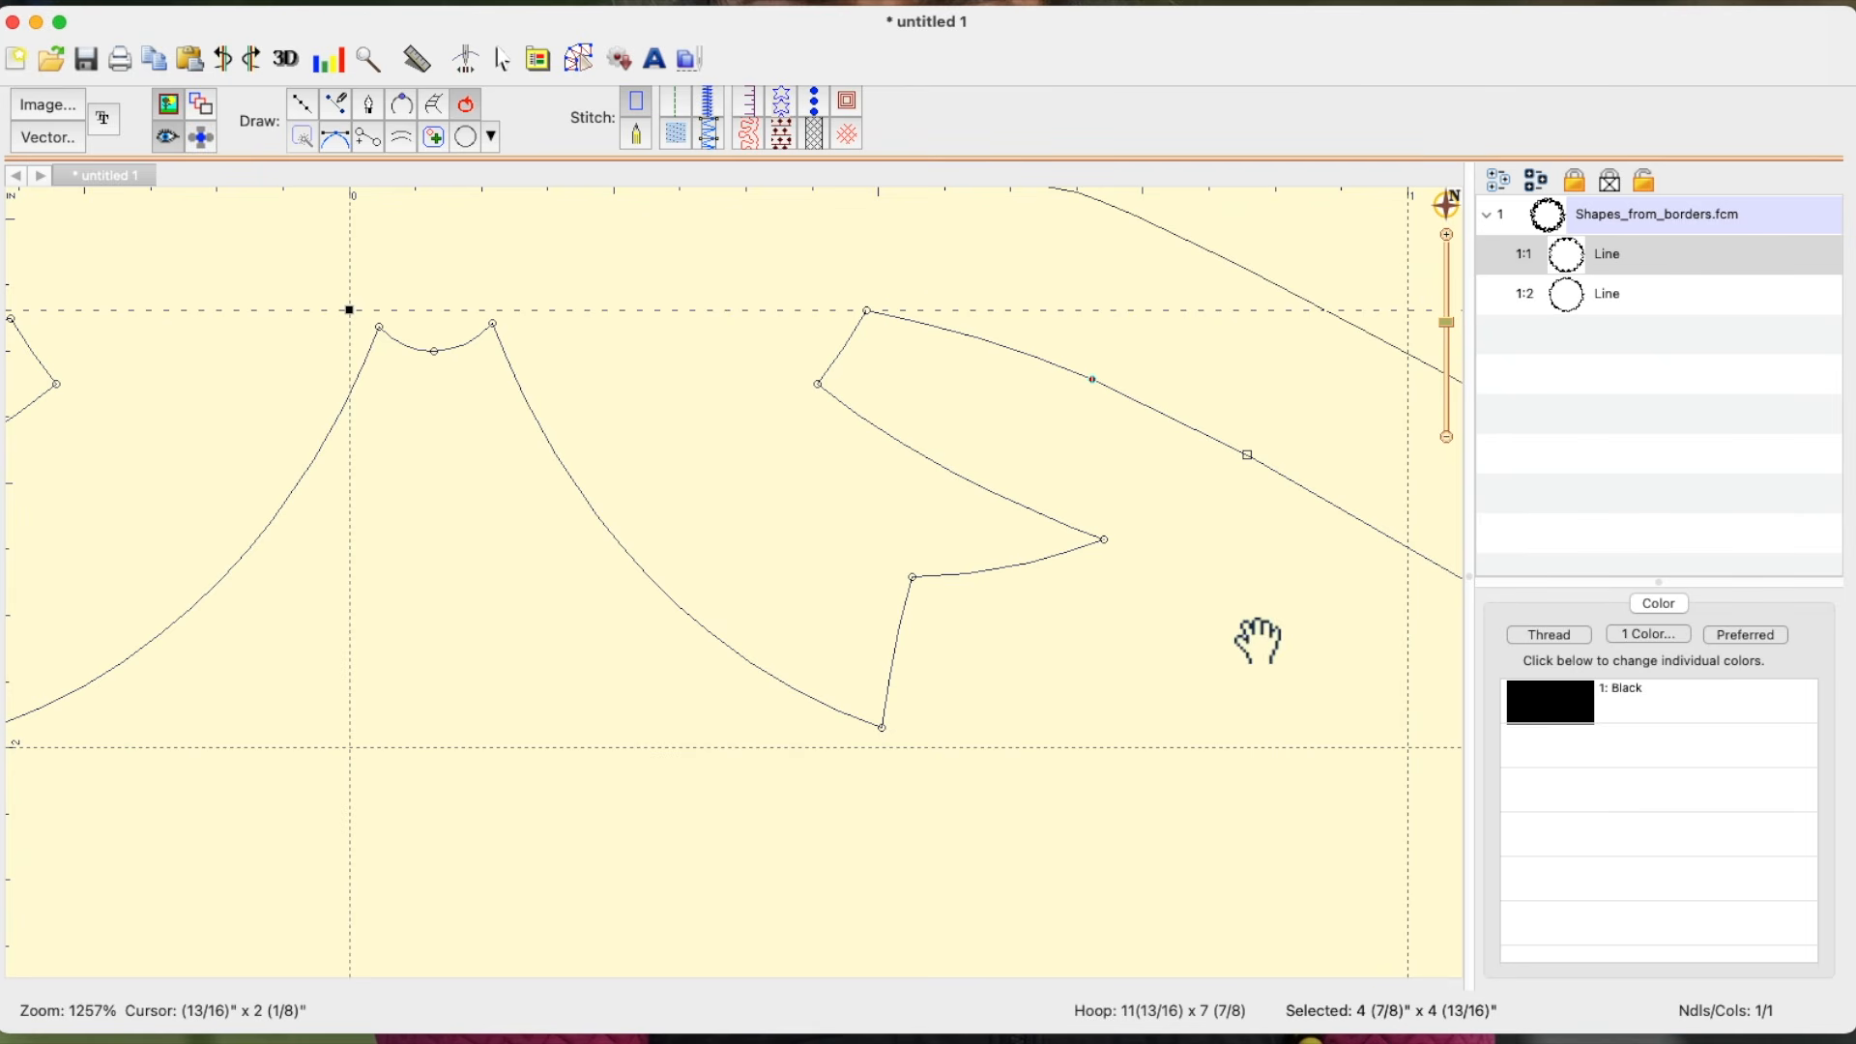
- Delete the four clustered nodes on the inner outline of the ribbon between the upper-right and right bows
{"action": "left_click_drag", "start_coordinate": [1263, 634], "coordinate": [638, 483]}
{"action": "left_click_drag", "start_coordinate": [1316, 696], "coordinate": [564, 376]}
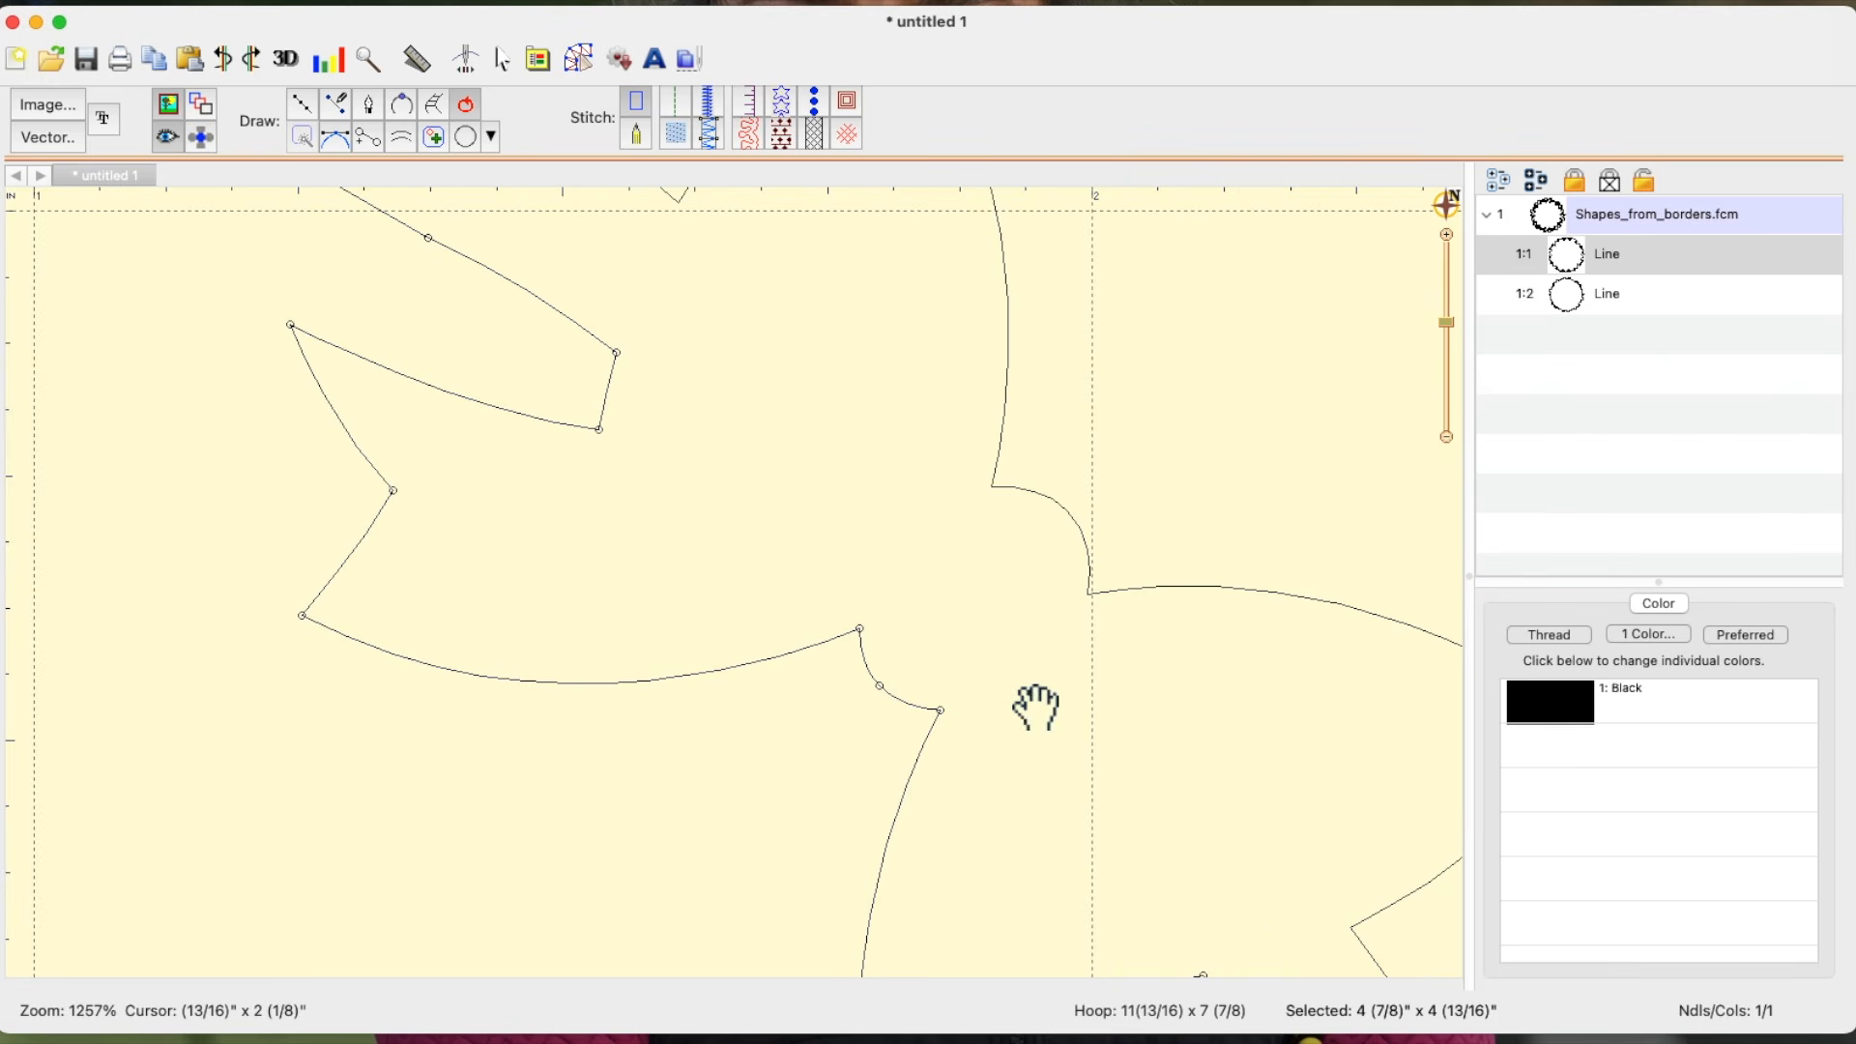
{"action": "left_click_drag", "start_coordinate": [1176, 803], "coordinate": [945, 198]}
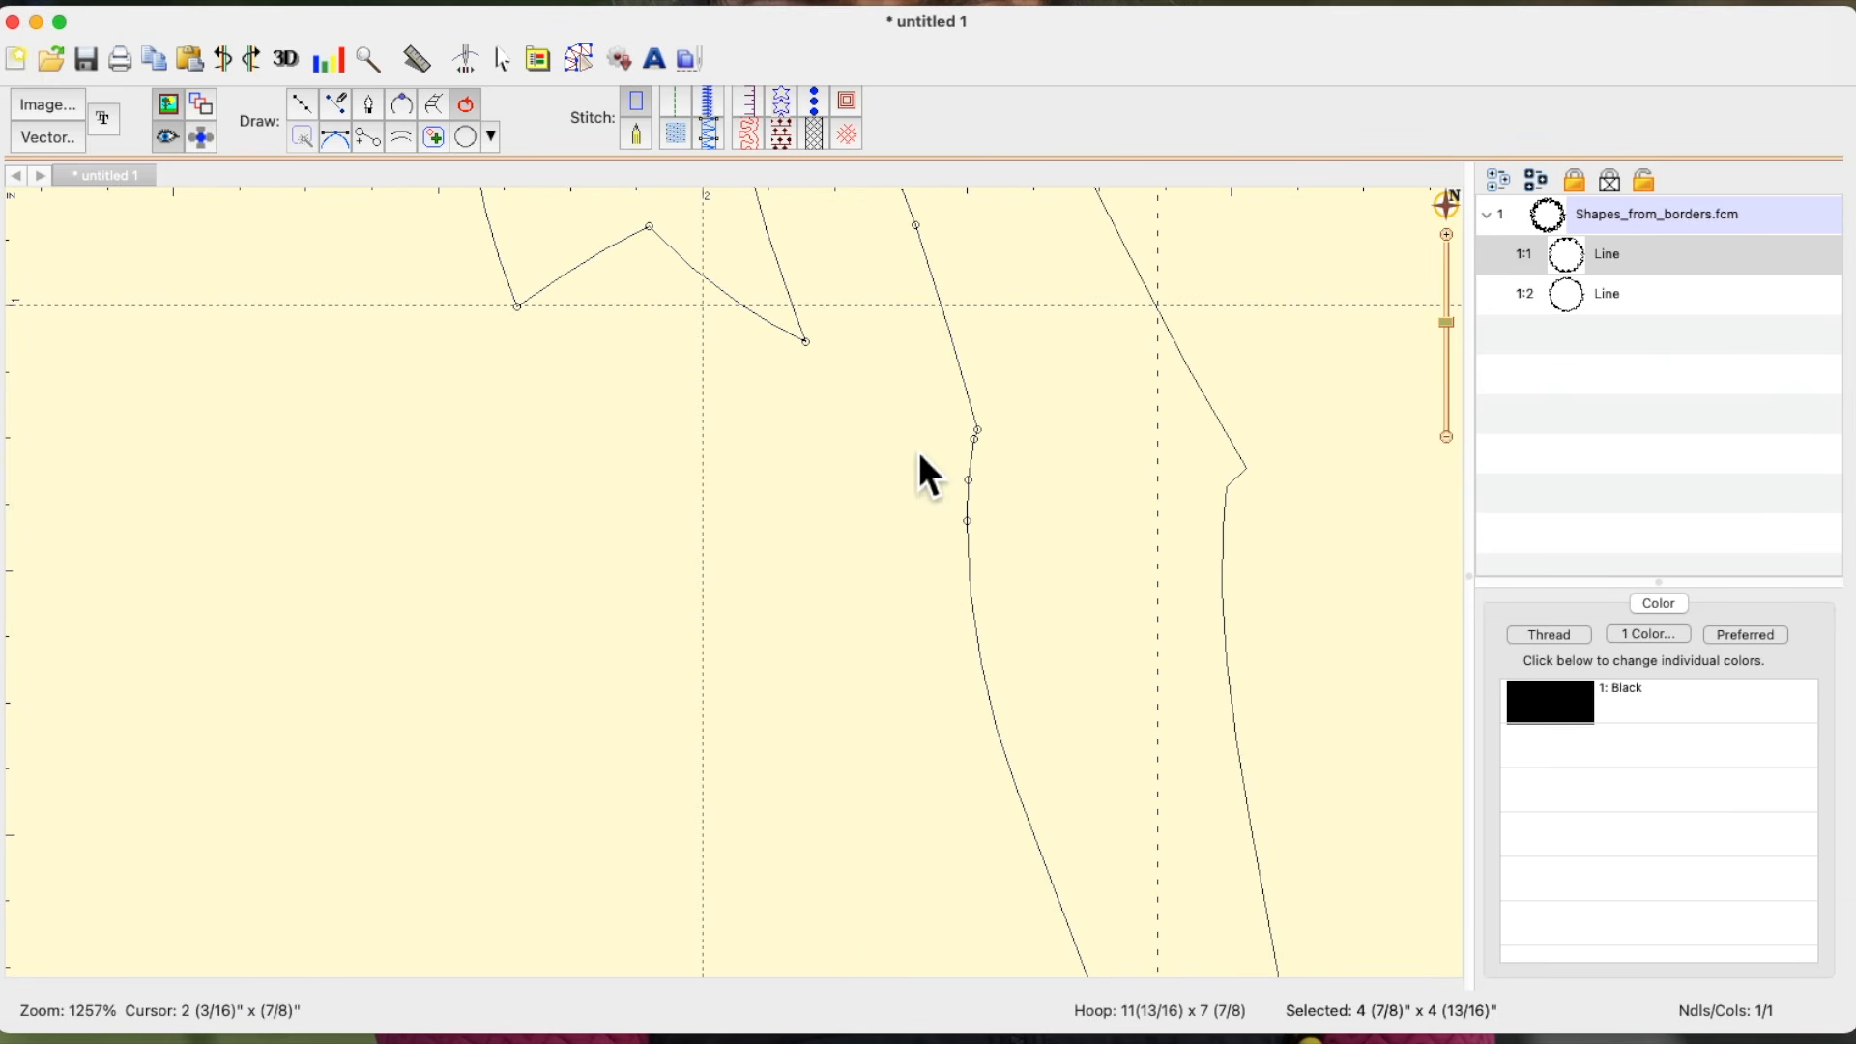
{"action": "mouse_move", "coordinate": [1030, 432]}
{"action": "left_mouse_down"}
{"action": "mouse_move", "coordinate": [969, 416]}
{"action": "mouse_move", "coordinate": [918, 442]}
{"action": "mouse_move", "coordinate": [909, 517]}
{"action": "mouse_move", "coordinate": [926, 558]}
{"action": "mouse_move", "coordinate": [983, 583]}
{"action": "mouse_move", "coordinate": [1048, 541]}
{"action": "left_mouse_up"}
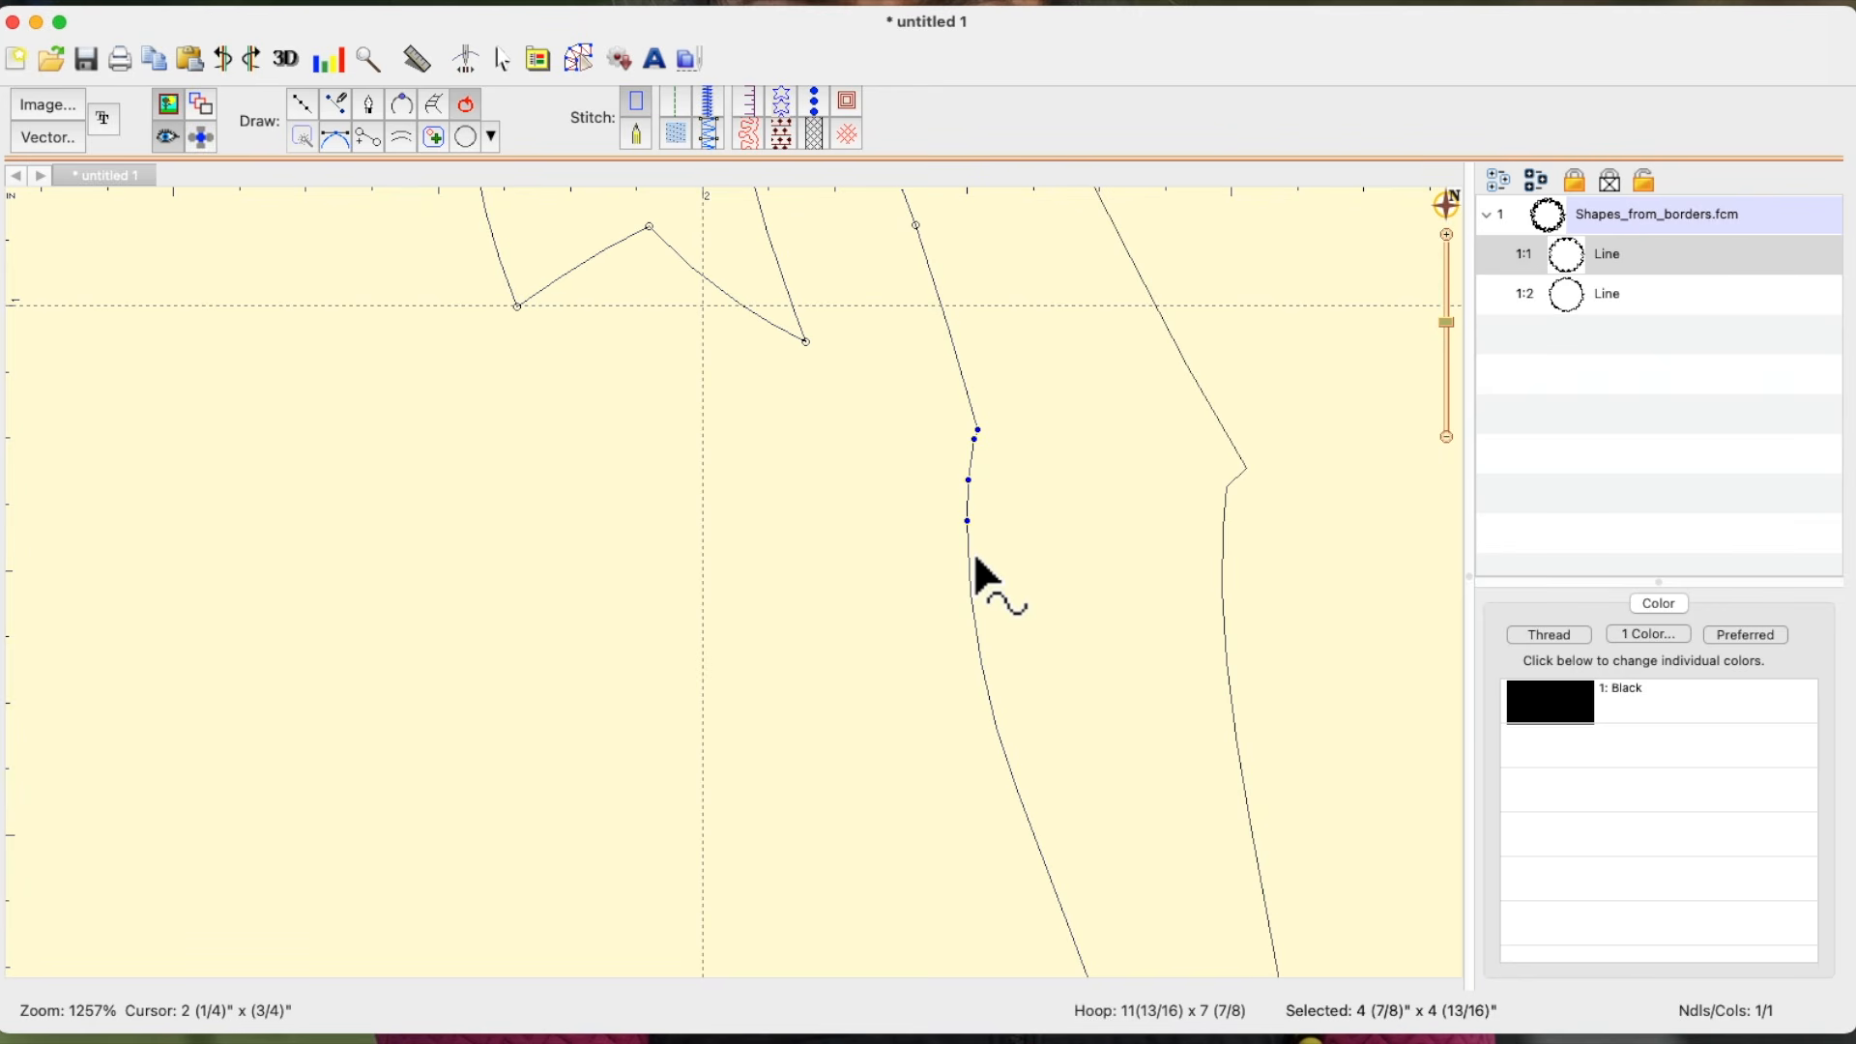
{"action": "key", "text": "Delete"}
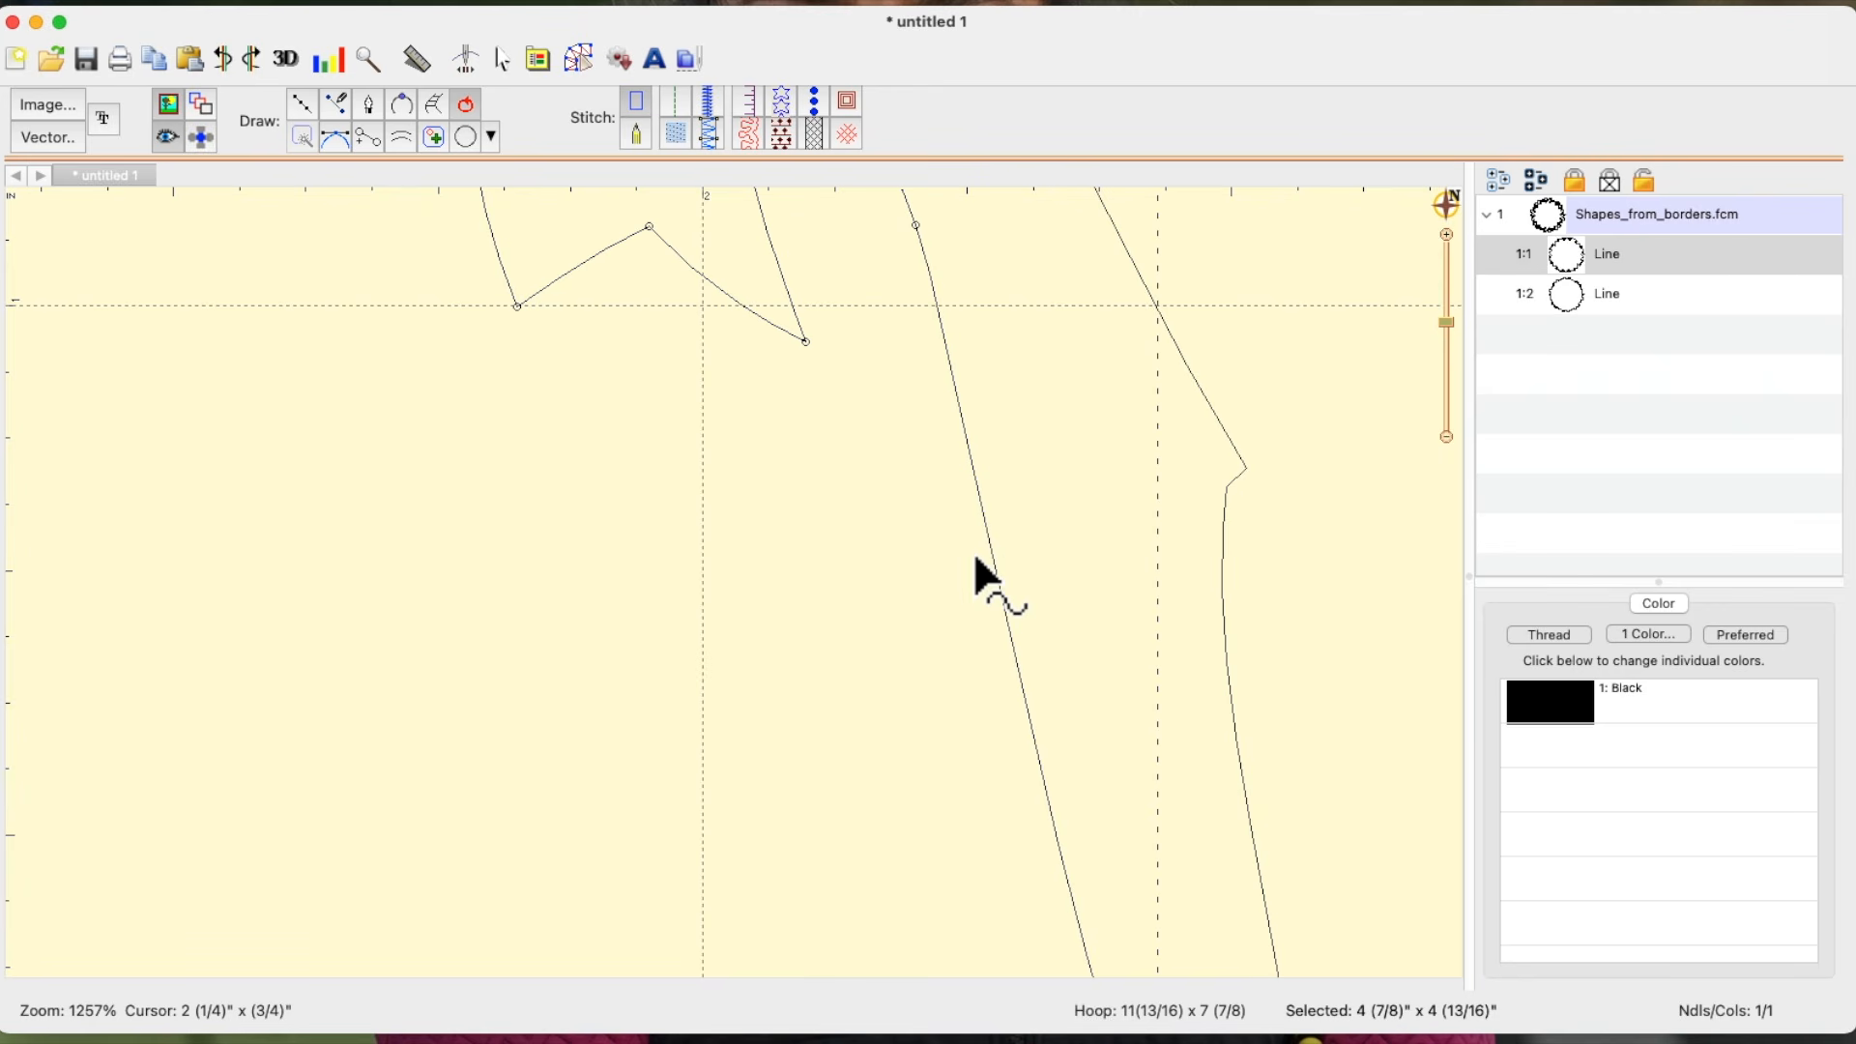
- Delete the stray nodes on the outer outline of the ribbon between the upper-right and right bows
{"action": "left_click", "coordinate": [1248, 466]}
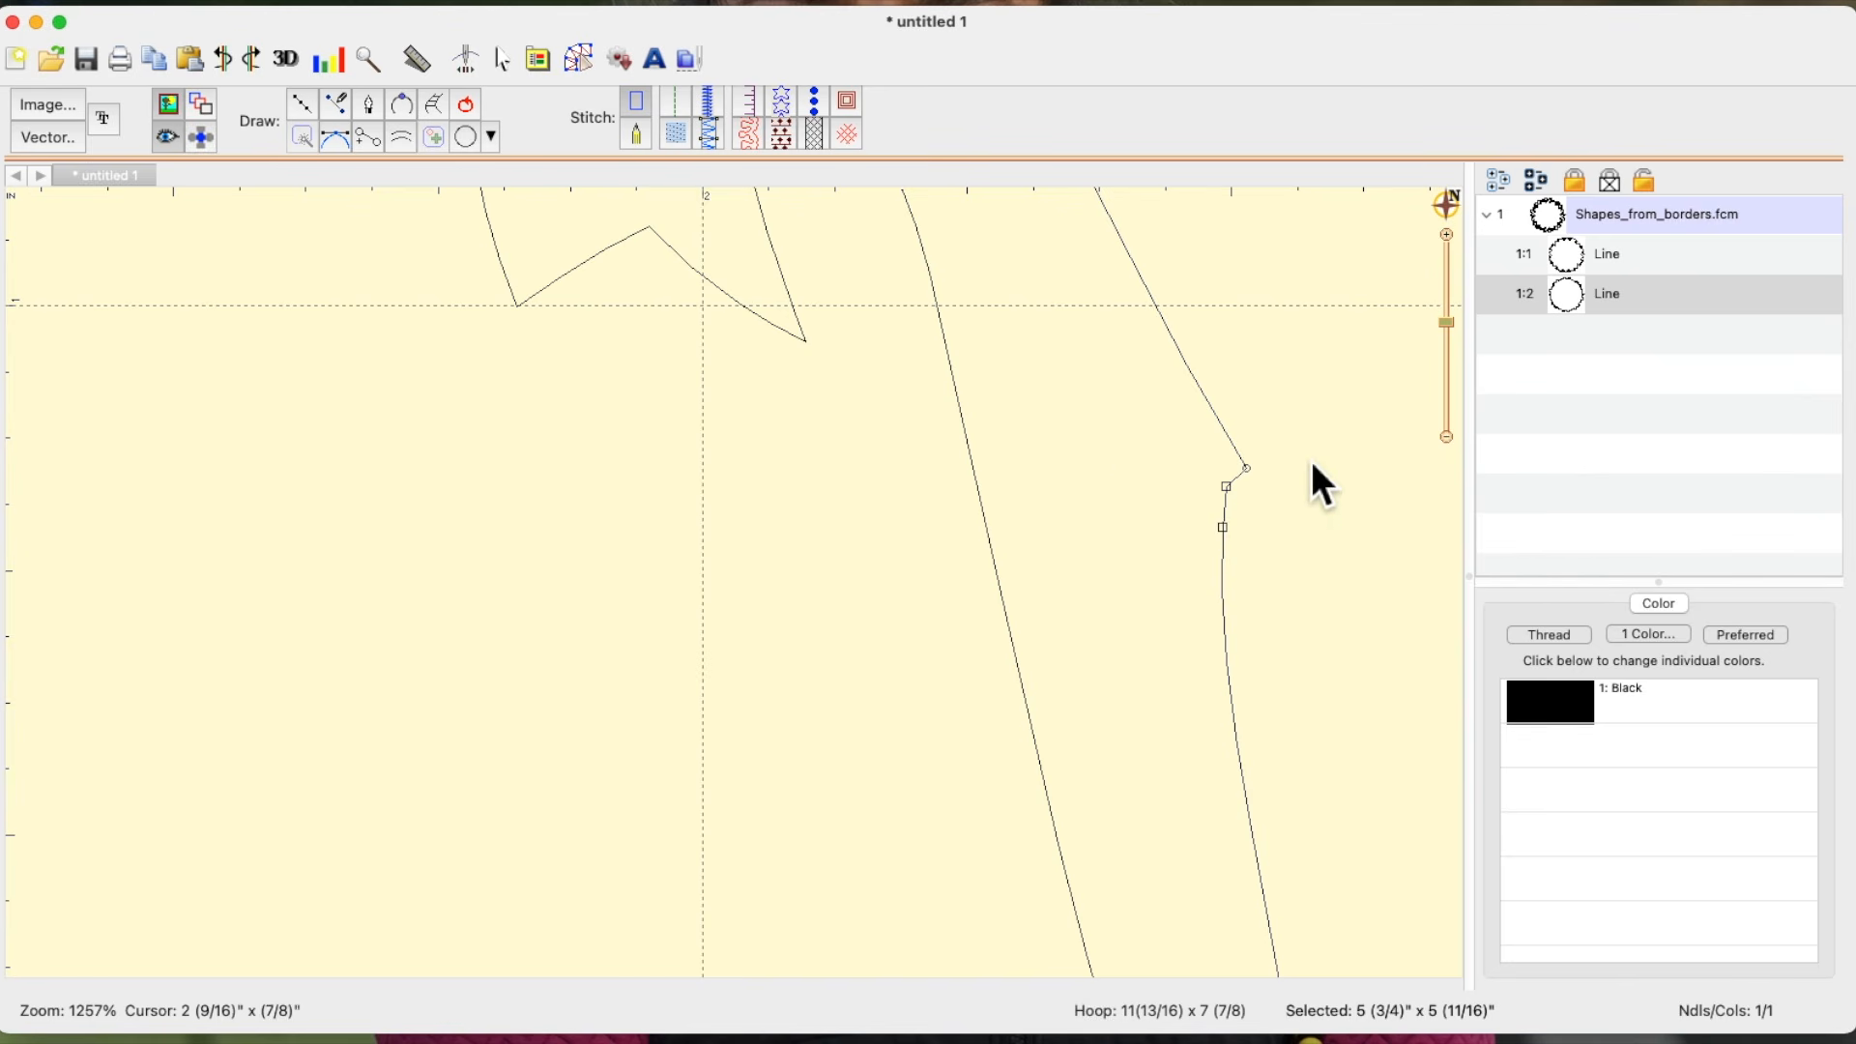
{"action": "left_click_drag", "start_coordinate": [1447, 324], "coordinate": [1454, 409]}
{"action": "left_click_drag", "start_coordinate": [962, 533], "coordinate": [1233, 512]}
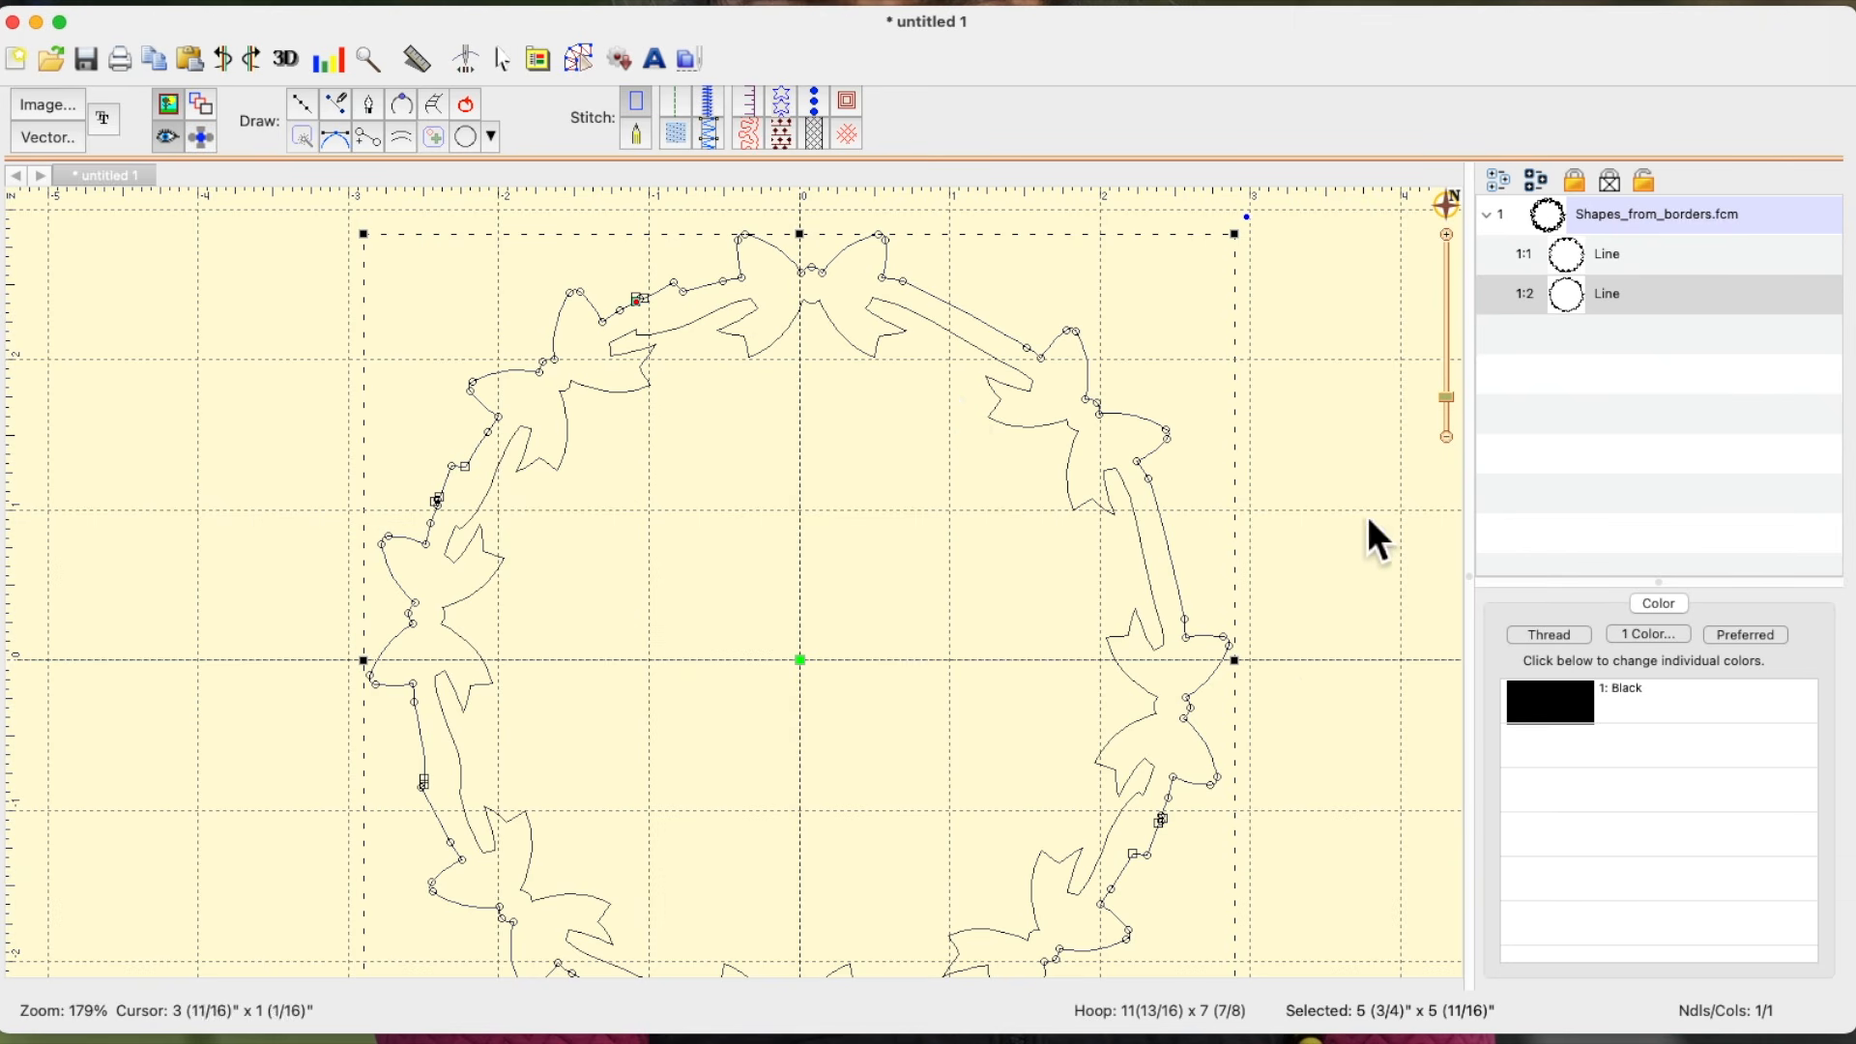
- Delete the stray nodes on the outer outline of the ribbon between the right and lower-right bows
{"action": "left_click_drag", "start_coordinate": [1325, 706], "coordinate": [1235, 337]}
{"action": "left_click_drag", "start_coordinate": [1446, 398], "coordinate": [1446, 373]}
{"action": "left_click_drag", "start_coordinate": [1363, 440], "coordinate": [1017, 616]}
{"action": "left_click", "coordinate": [966, 487]}
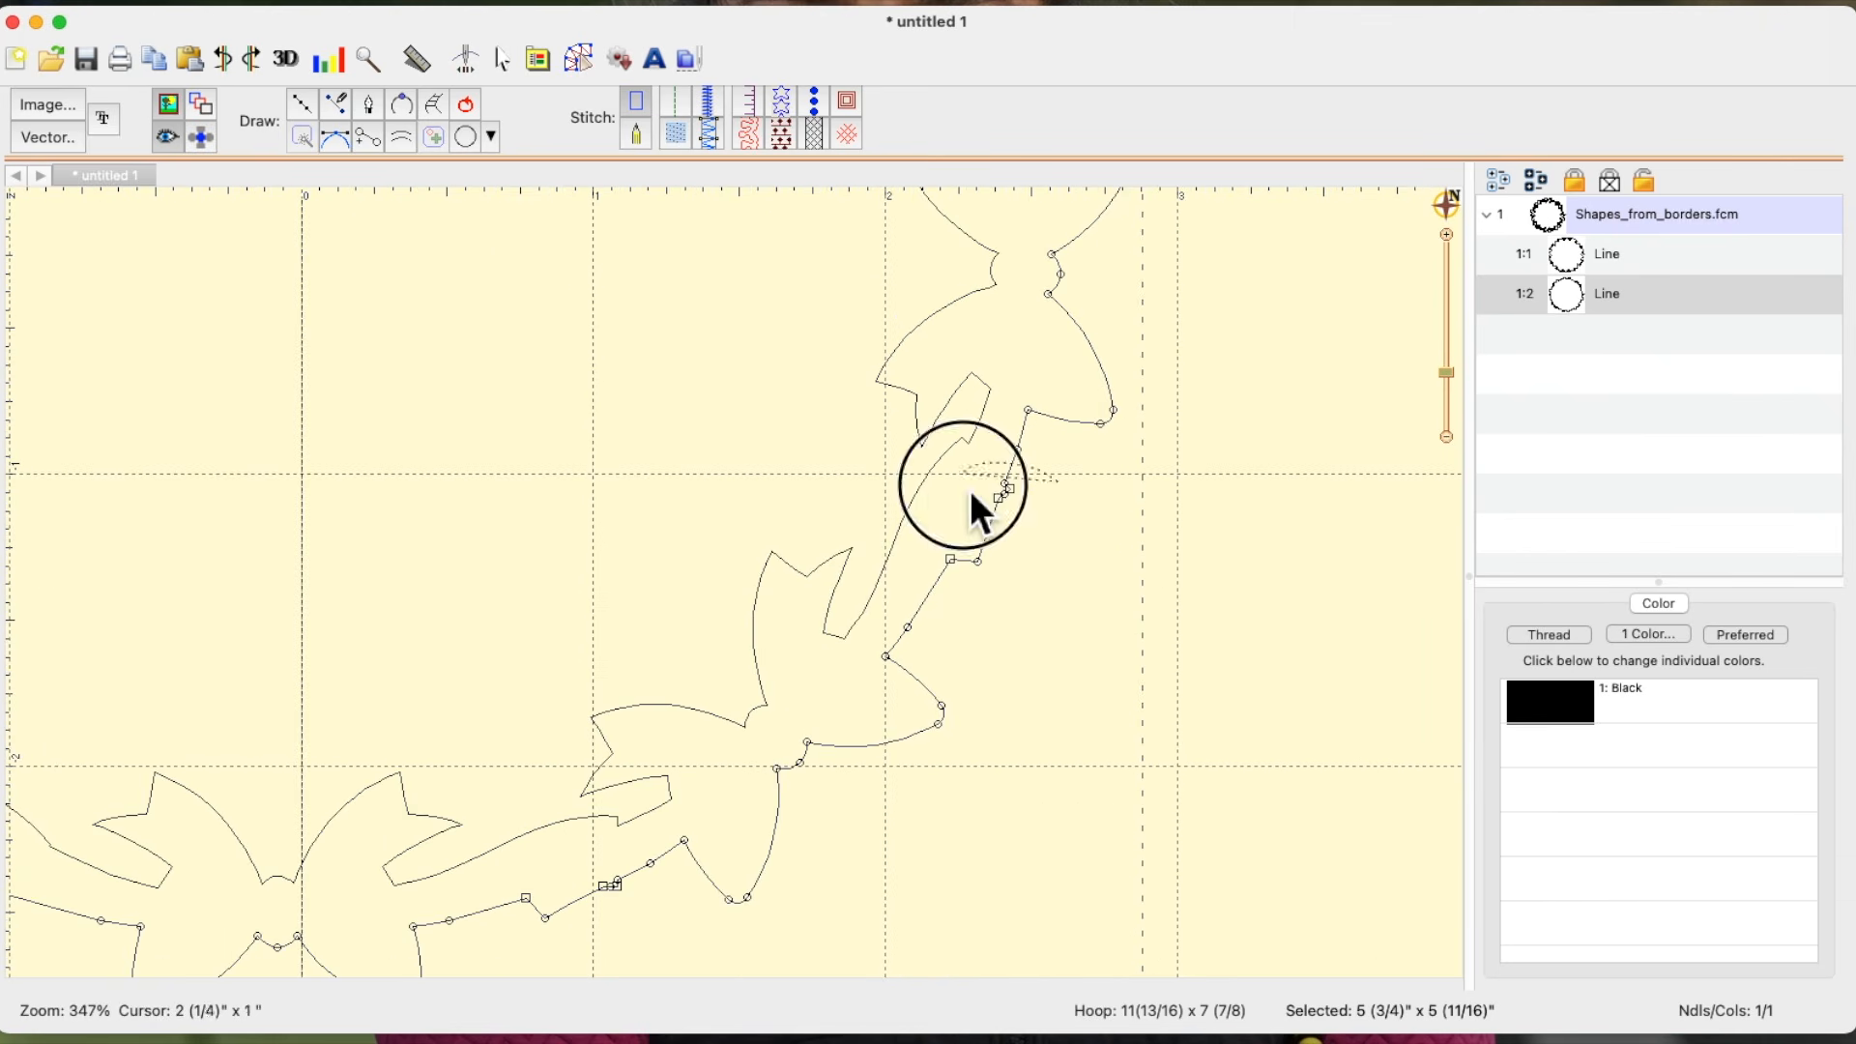
{"action": "left_click", "coordinate": [929, 441]}
{"action": "left_click", "coordinate": [977, 433]}
{"action": "left_click", "coordinate": [954, 489]}
{"action": "left_click_drag", "start_coordinate": [1005, 576], "coordinate": [953, 582]}
{"action": "key", "text": "Delete"}
- Smooth the outer outline between the lower-right and bottom bows by deleting the stray nodes along the ribbon
{"action": "left_click_drag", "start_coordinate": [739, 671], "coordinate": [1247, 351]}
{"action": "mouse_move", "coordinate": [1153, 616]}
{"action": "left_mouse_down"}
{"action": "mouse_move", "coordinate": [1054, 611]}
{"action": "mouse_move", "coordinate": [1037, 630]}
{"action": "left_mouse_up"}
{"action": "key", "text": "Delete"}
{"action": "left_click", "coordinate": [1135, 497]}
{"action": "left_click_drag", "start_coordinate": [1095, 484], "coordinate": [1142, 511]}
{"action": "key", "text": "Delete"}
{"action": "left_click", "coordinate": [1160, 544]}
{"action": "left_click_drag", "start_coordinate": [952, 600], "coordinate": [1062, 568]}
- Delete the stray nodes on the outer outline of the ribbon between the lower-left and left bows
{"action": "left_click_drag", "start_coordinate": [406, 618], "coordinate": [930, 710]}
{"action": "left_click", "coordinate": [1066, 607]}
{"action": "left_click_drag", "start_coordinate": [468, 412], "coordinate": [511, 874]}
{"action": "mouse_move", "coordinate": [700, 667]}
{"action": "left_mouse_down"}
{"action": "mouse_move", "coordinate": [713, 676]}
{"action": "mouse_move", "coordinate": [730, 627]}
{"action": "left_mouse_up"}
{"action": "key", "text": "Delete"}
{"action": "left_click", "coordinate": [649, 658]}
- Delete the stray nodes on the outer outline between the left and upper-left bows, including the one just above the left bow
{"action": "left_click_drag", "start_coordinate": [445, 432], "coordinate": [427, 901]}
{"action": "left_click_drag", "start_coordinate": [646, 619], "coordinate": [688, 558]}
{"action": "key", "text": "Delete"}
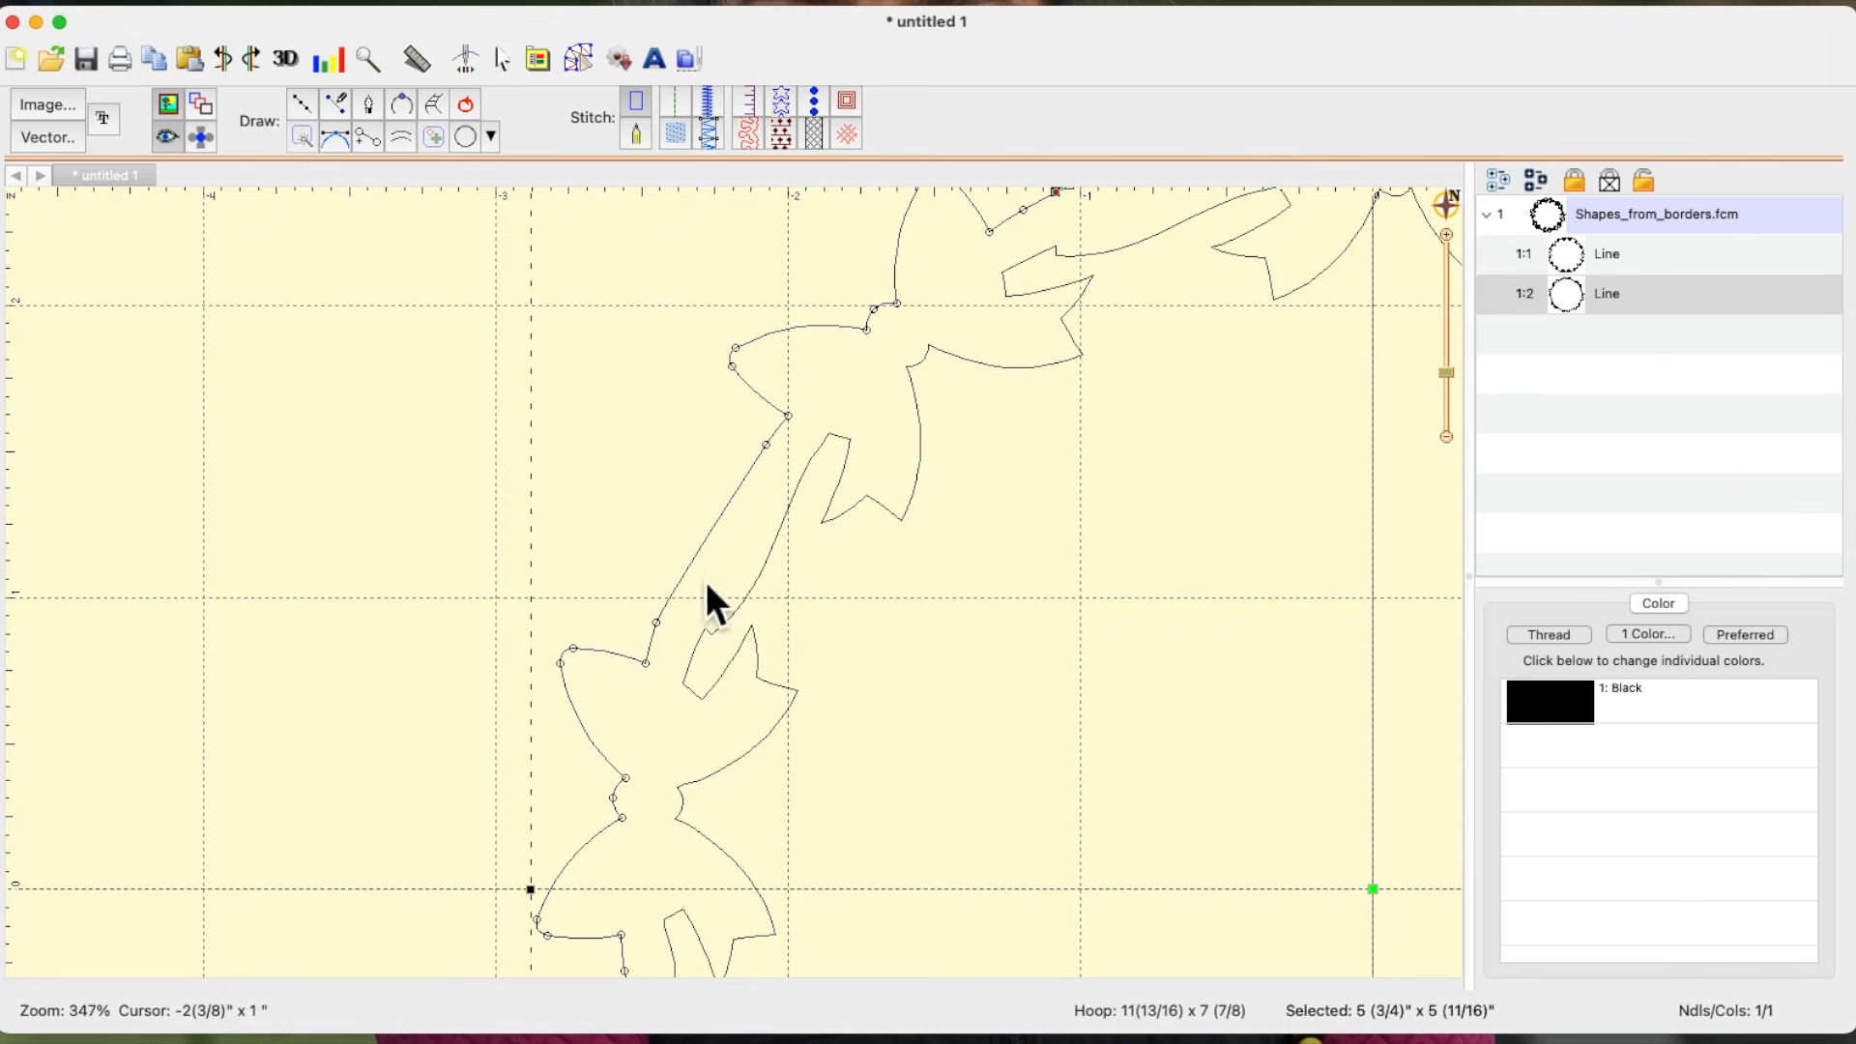
{"action": "left_click", "coordinate": [657, 623]}
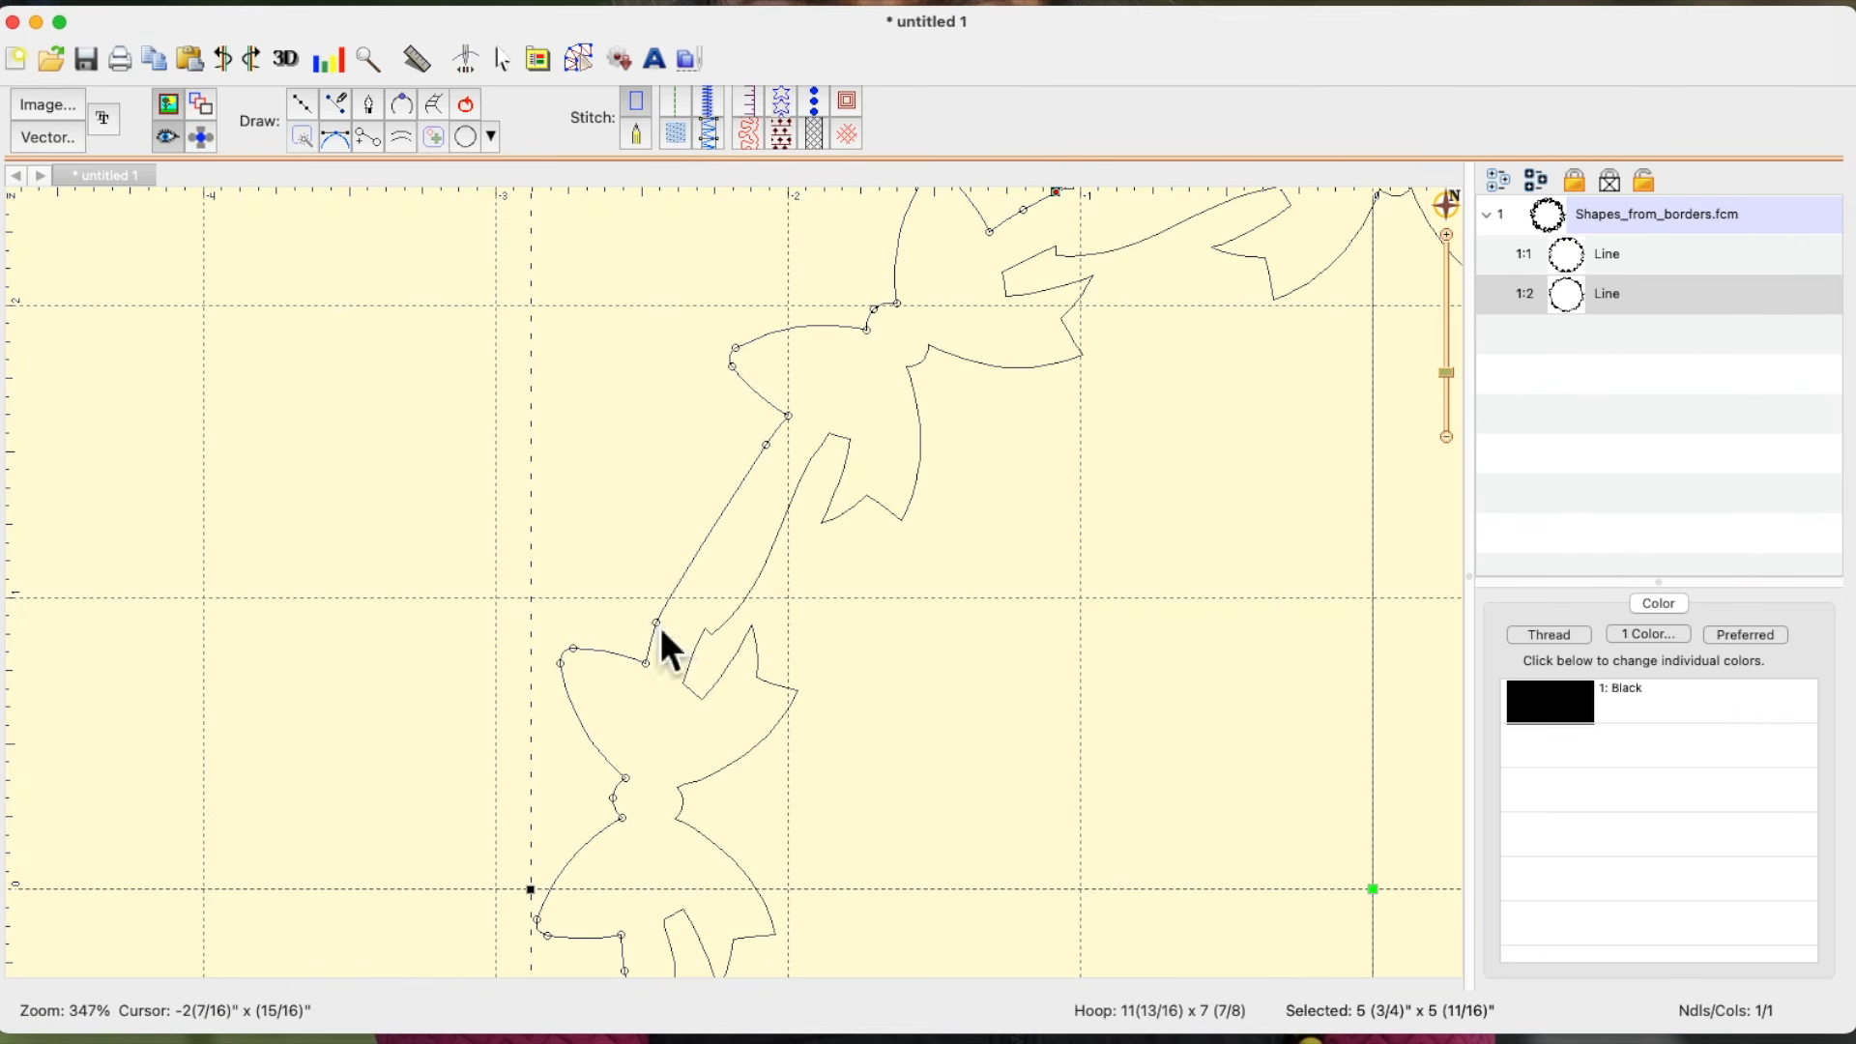
{"action": "key", "text": "Delete"}
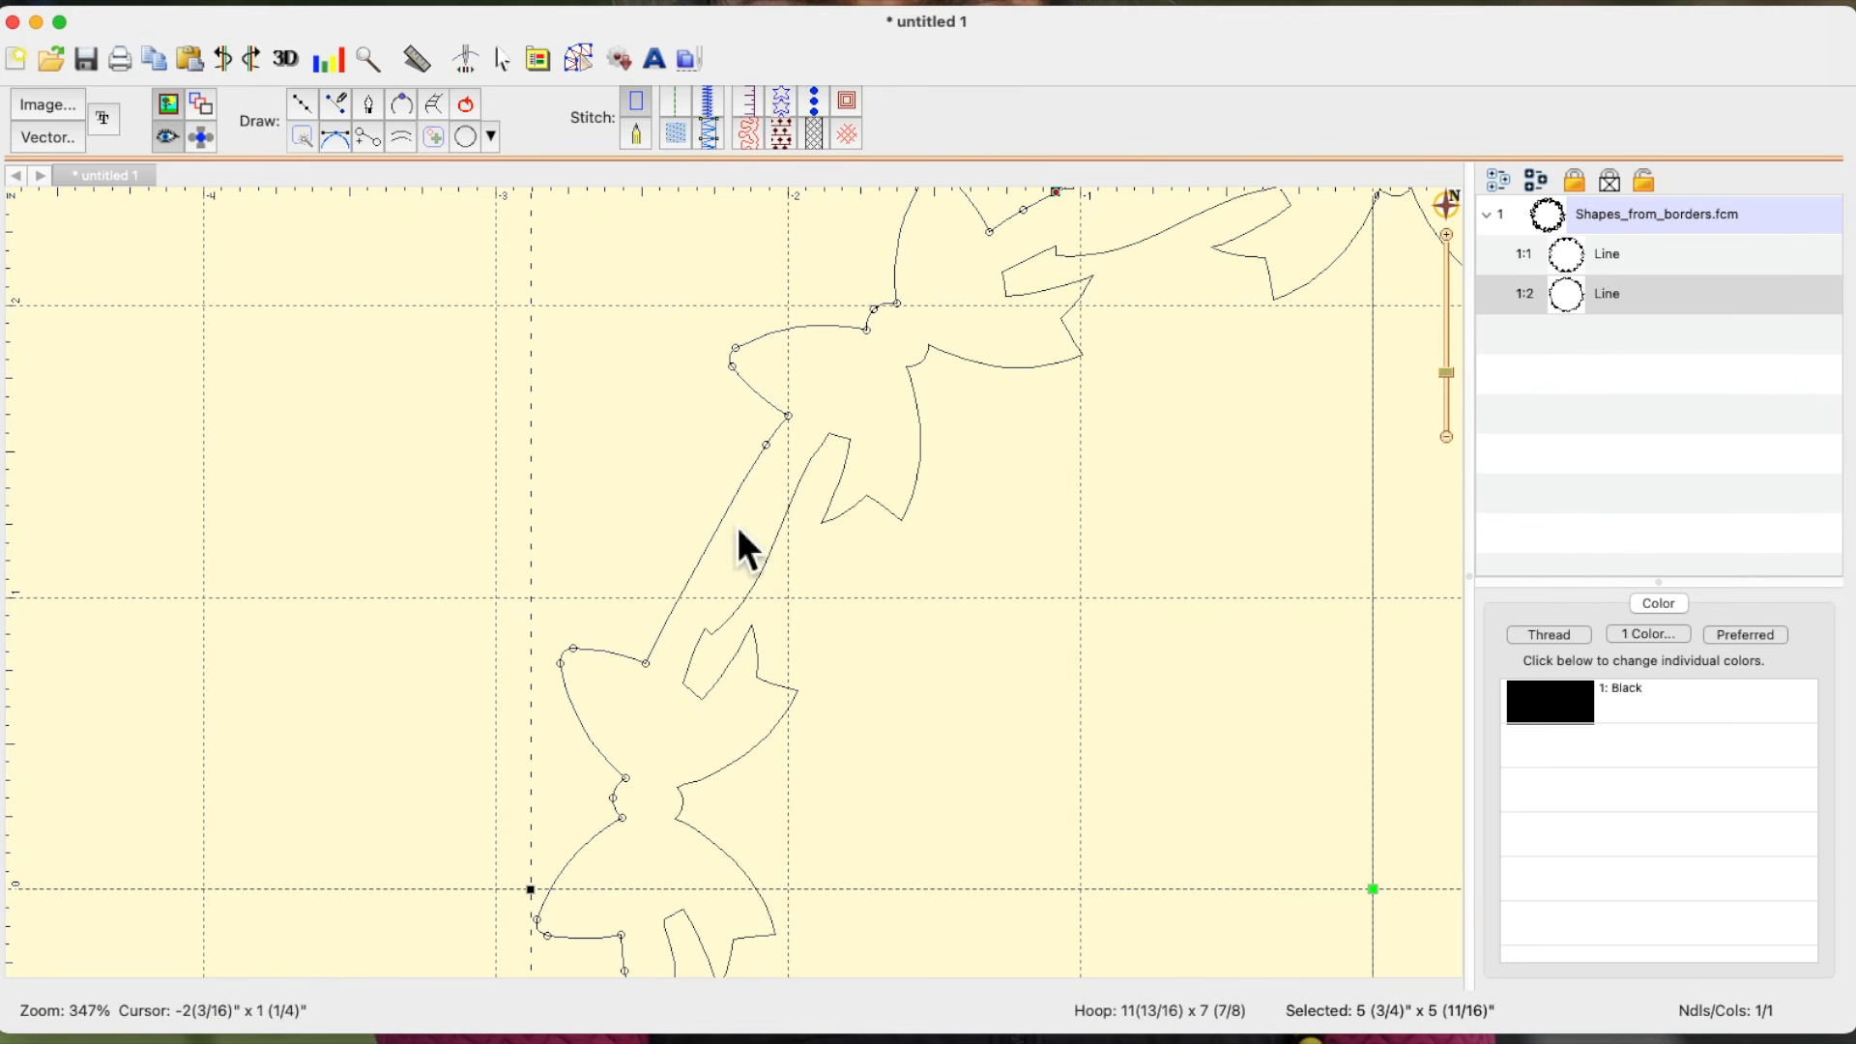
- Straighten the ribbon between the left and upper-left bows by repositioning its outer node and deleting the stray nodes on its inner outline
{"action": "left_click_drag", "start_coordinate": [768, 447], "coordinate": [723, 544]}
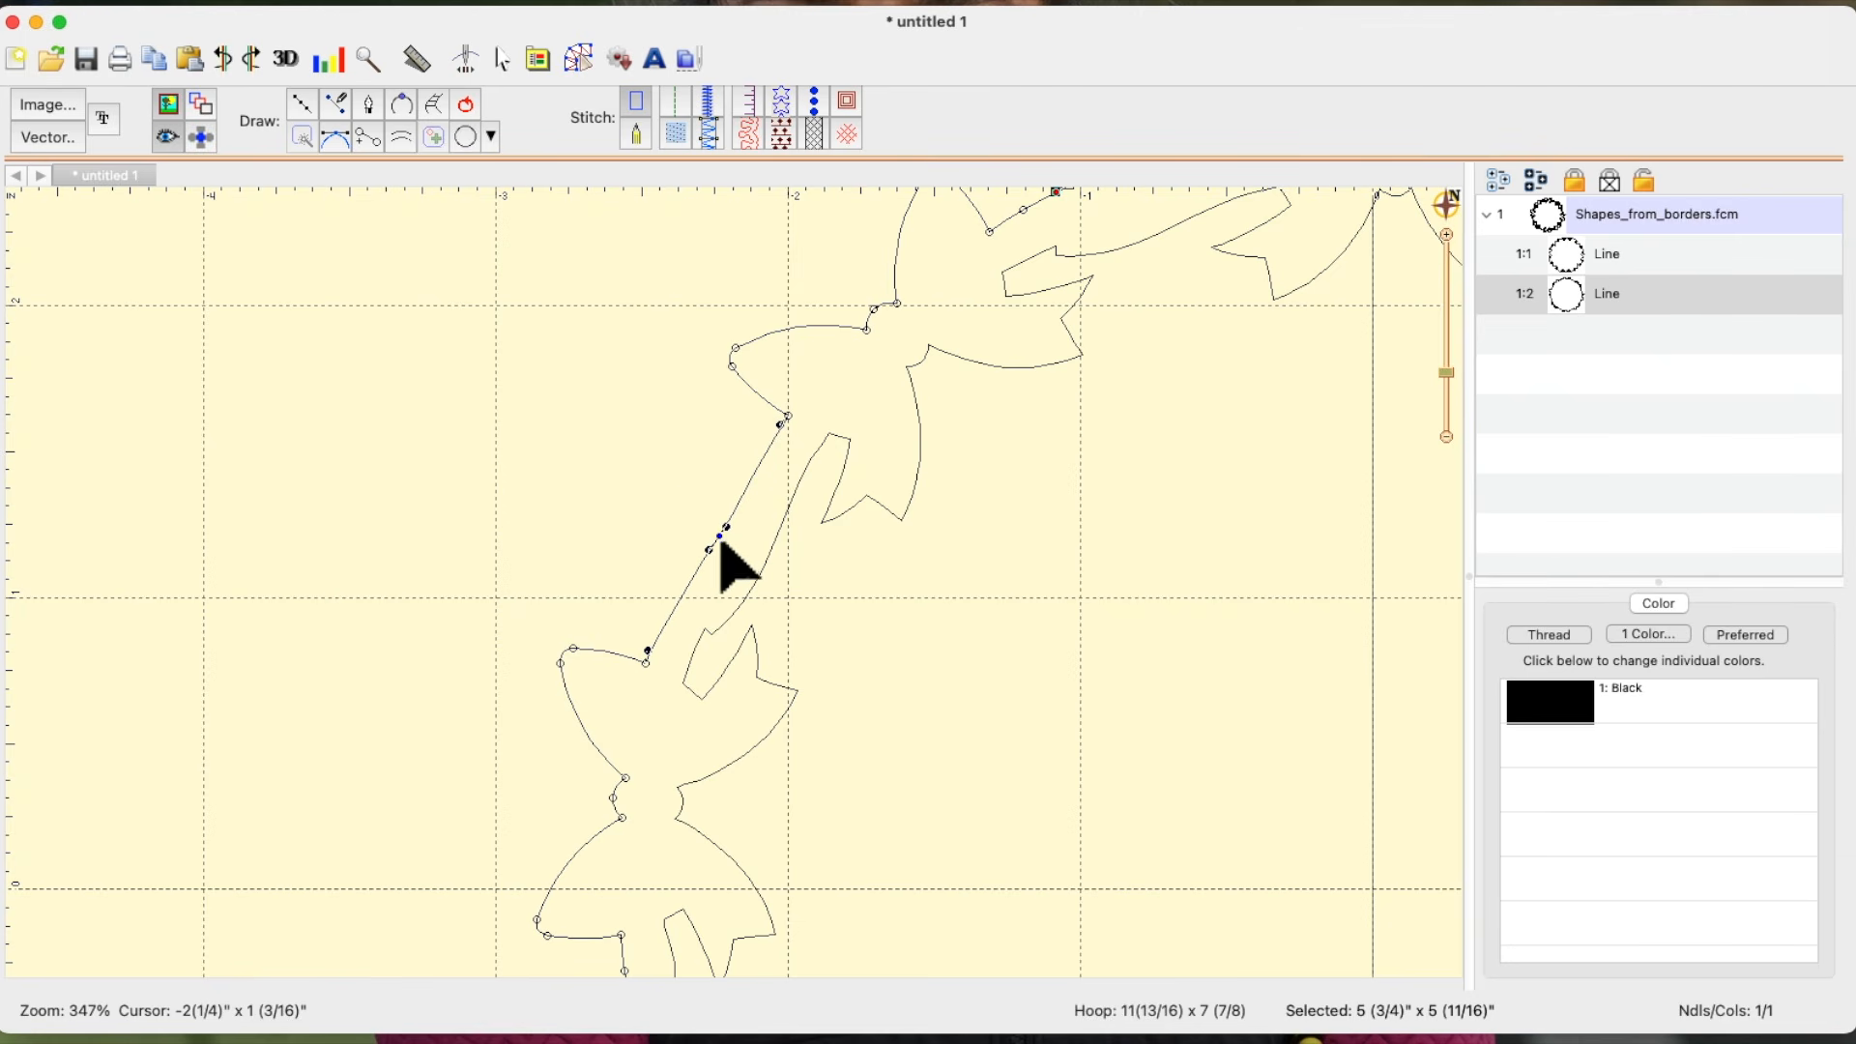
{"action": "left_click_drag", "start_coordinate": [720, 538], "coordinate": [721, 539]}
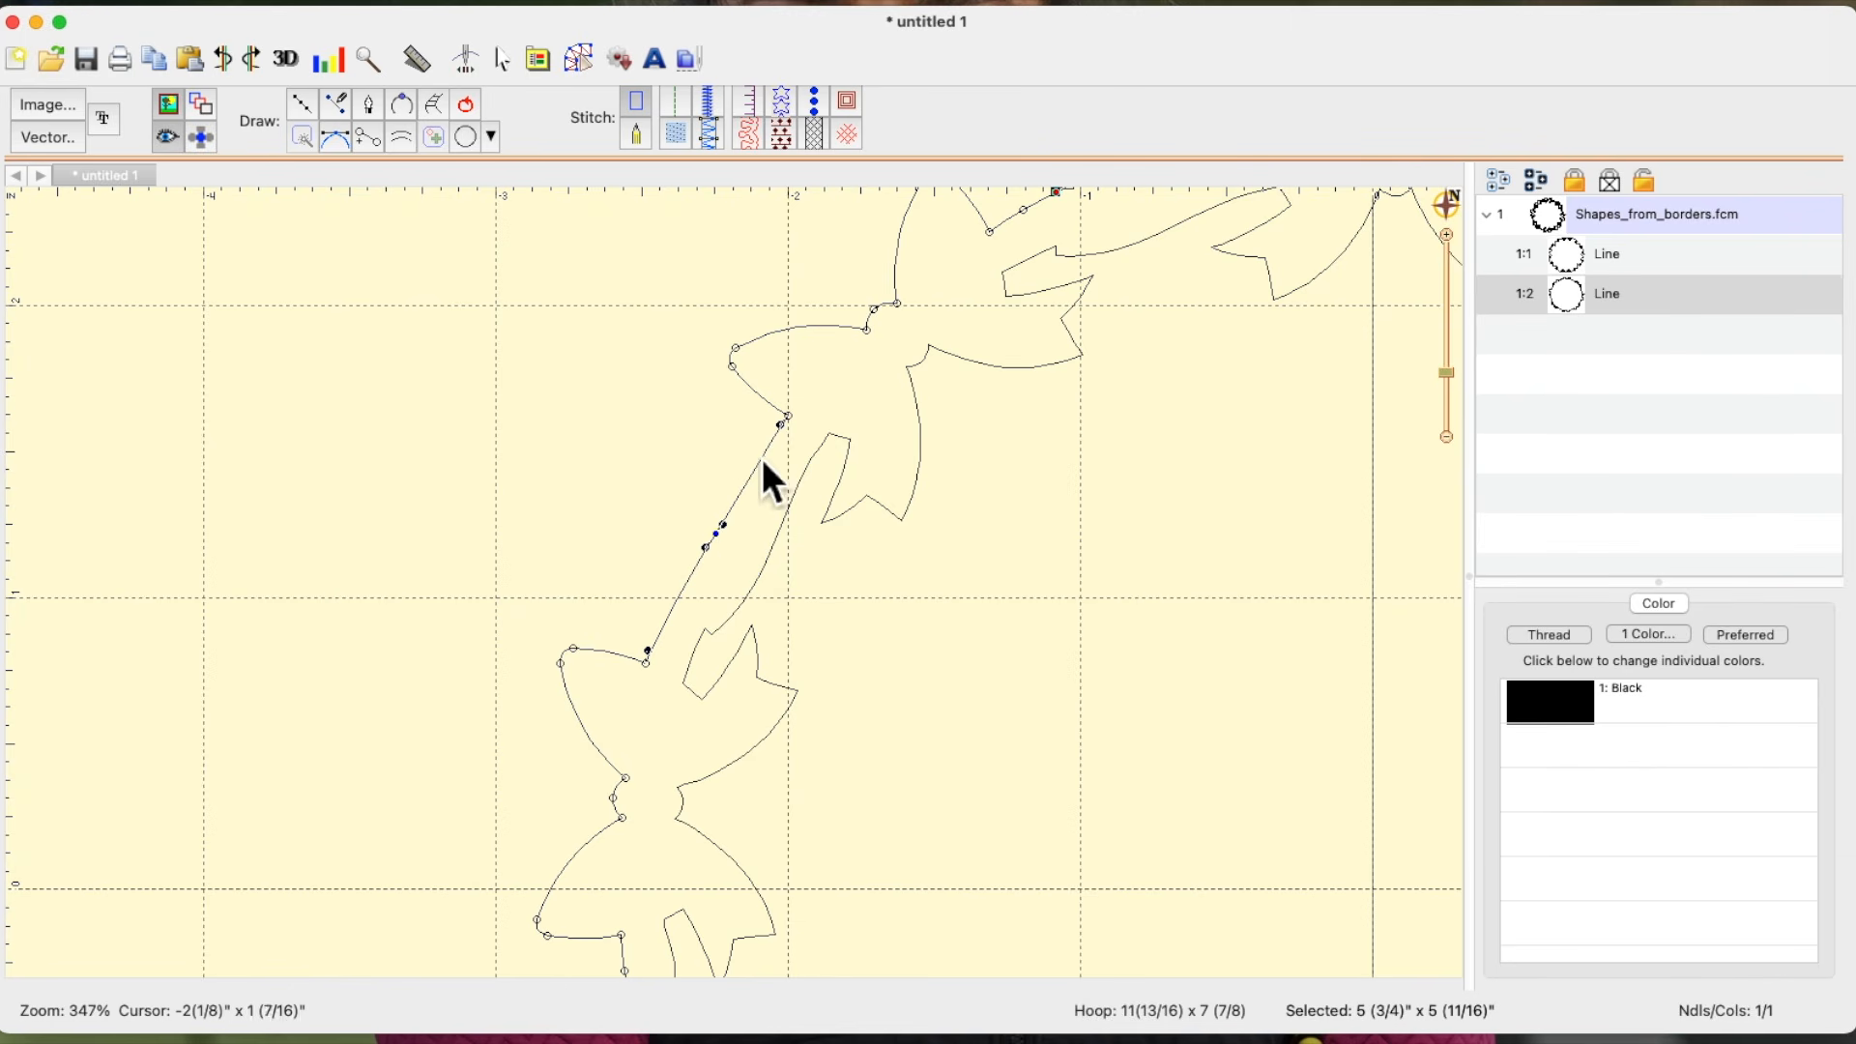
{"action": "left_click", "coordinate": [775, 585]}
{"action": "mouse_move", "coordinate": [768, 605]}
{"action": "left_mouse_down"}
{"action": "mouse_move", "coordinate": [694, 618]}
{"action": "mouse_move", "coordinate": [733, 642]}
{"action": "left_mouse_up"}
{"action": "key", "text": "Delete"}
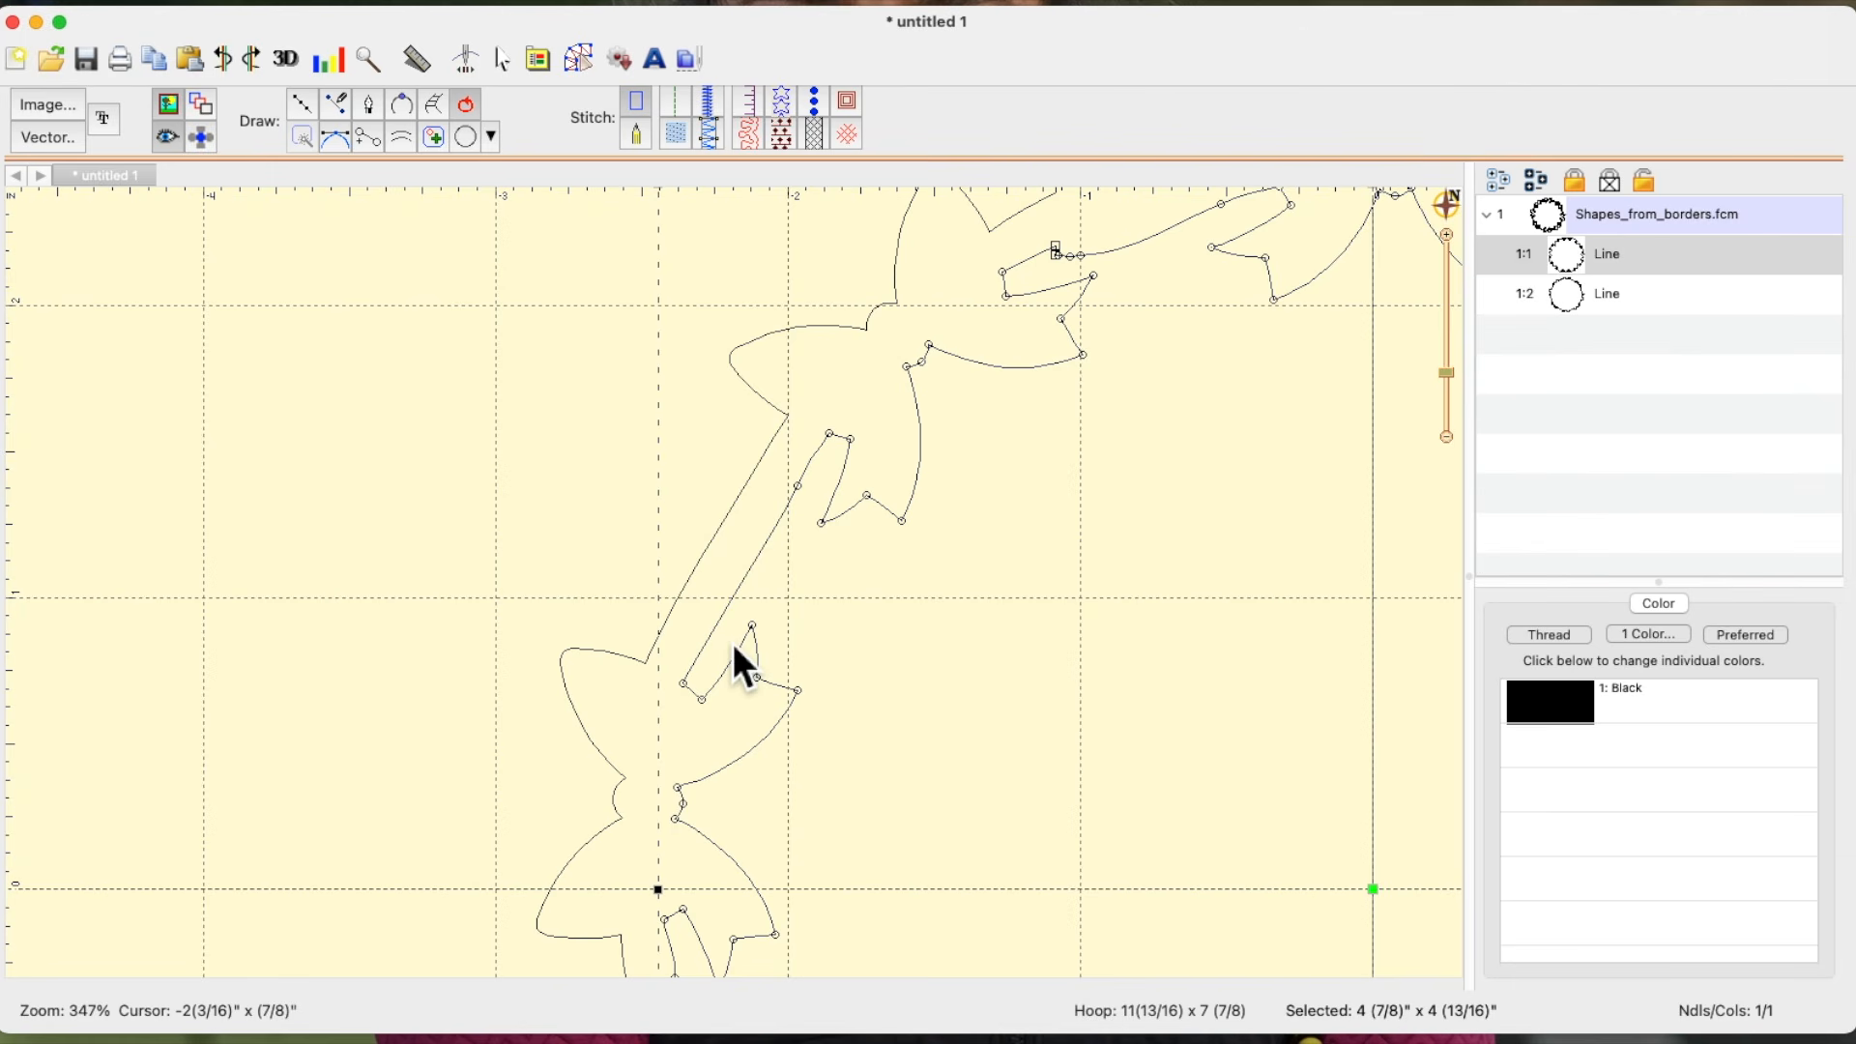
{"action": "mouse_move", "coordinate": [747, 571]}
{"action": "left_mouse_down"}
{"action": "mouse_move", "coordinate": [796, 484]}
{"action": "mouse_move", "coordinate": [758, 555]}
{"action": "left_mouse_up"}
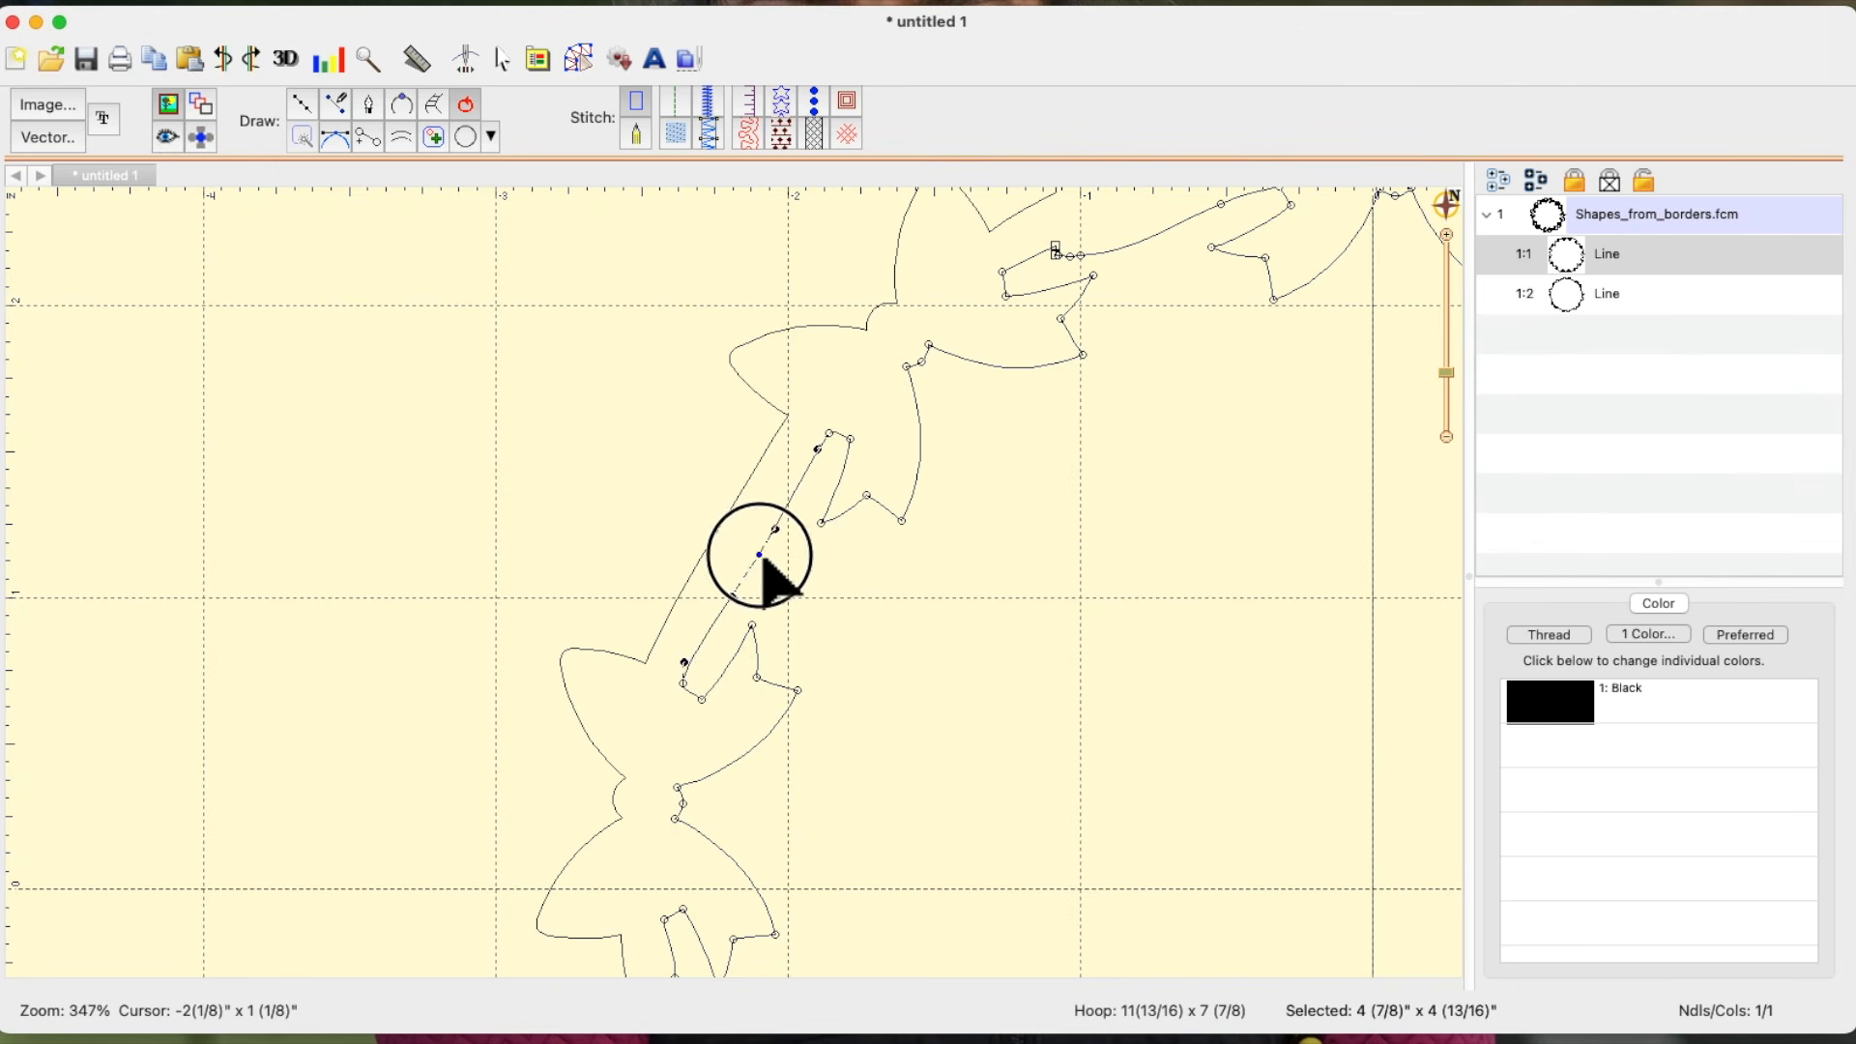
- Reposition the nodes on the outer outline between the upper-left and top bows, and undo the last change
{"action": "scroll", "coordinate": [822, 609], "scroll_direction": "up", "scroll_amount": 5}
{"action": "scroll", "coordinate": [822, 609], "scroll_direction": "right", "scroll_amount": 5}
{"action": "left_click", "coordinate": [839, 527]}
{"action": "left_click", "coordinate": [708, 556]}
{"action": "left_click_drag", "start_coordinate": [706, 555], "coordinate": [761, 552]}
{"action": "key", "text": "super+z"}
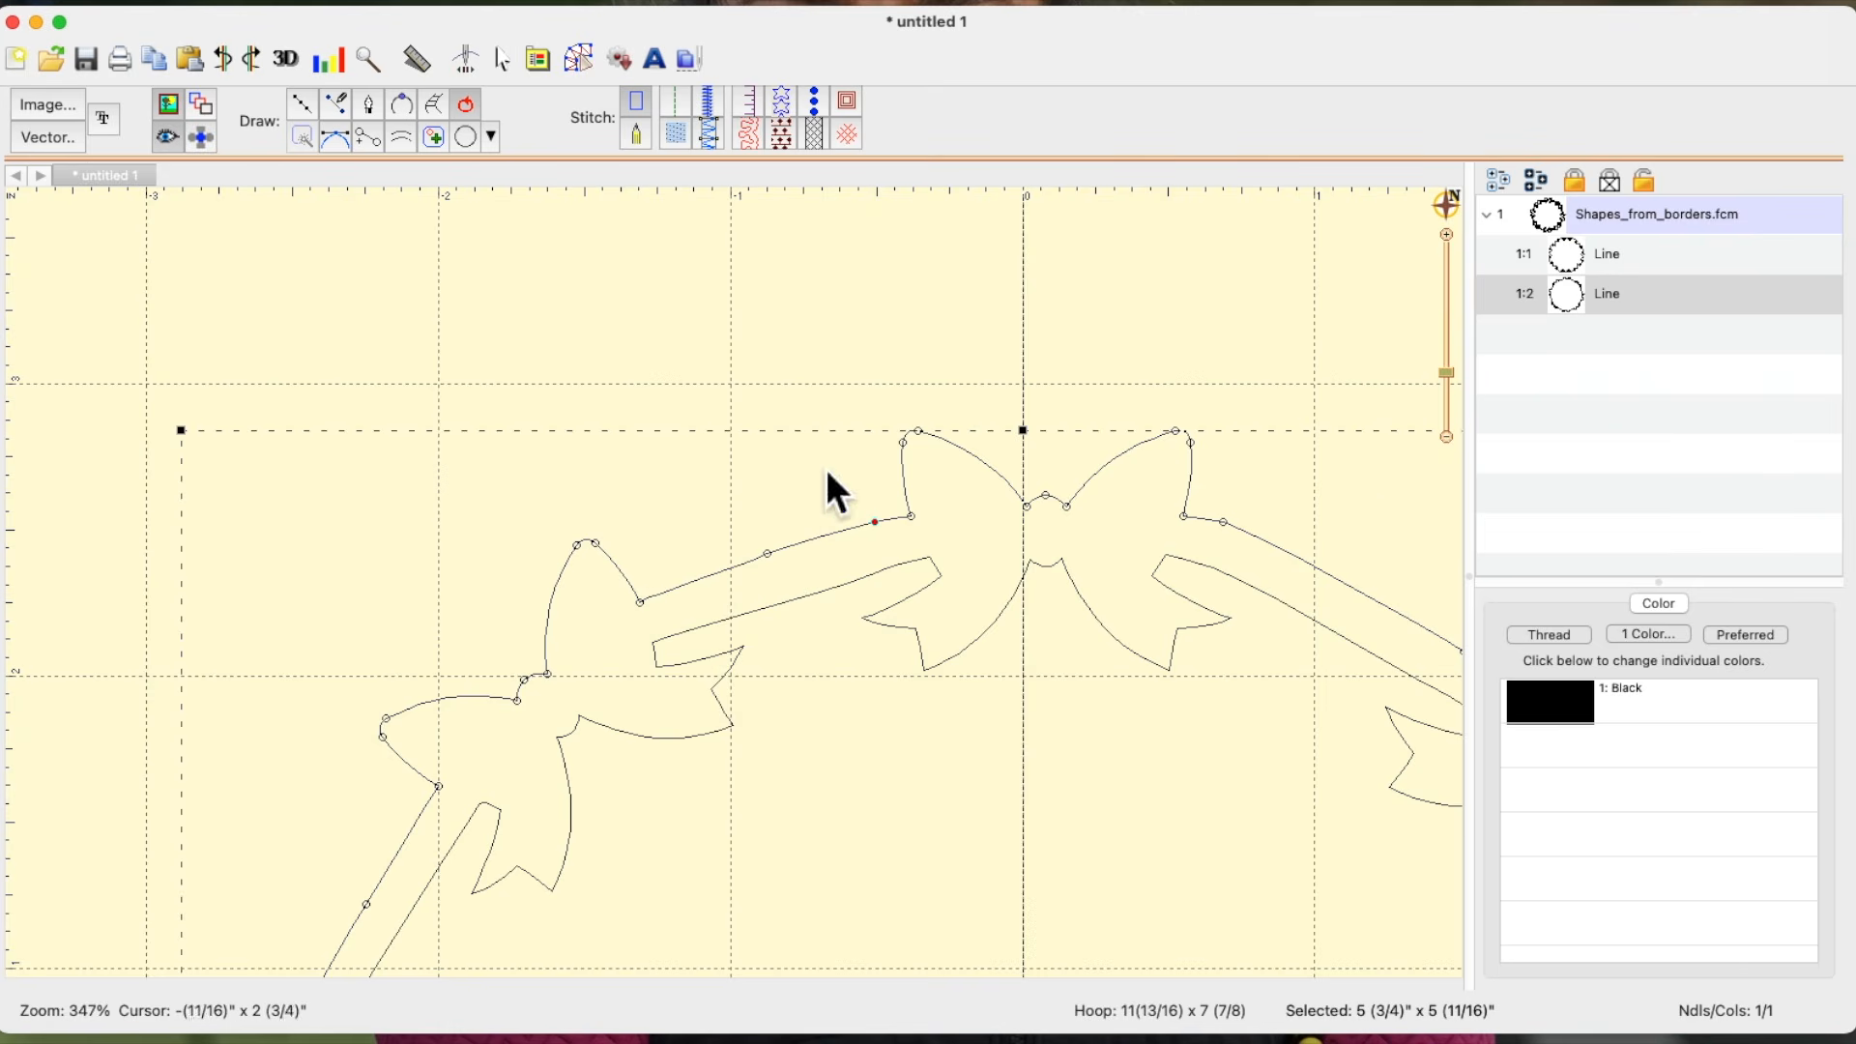
- Inspect the nodes of the inner and outer outlines around the whole wreath
{"action": "left_click_drag", "start_coordinate": [1447, 373], "coordinate": [1198, 408]}
{"action": "left_click_drag", "start_coordinate": [1199, 408], "coordinate": [1201, 410]}
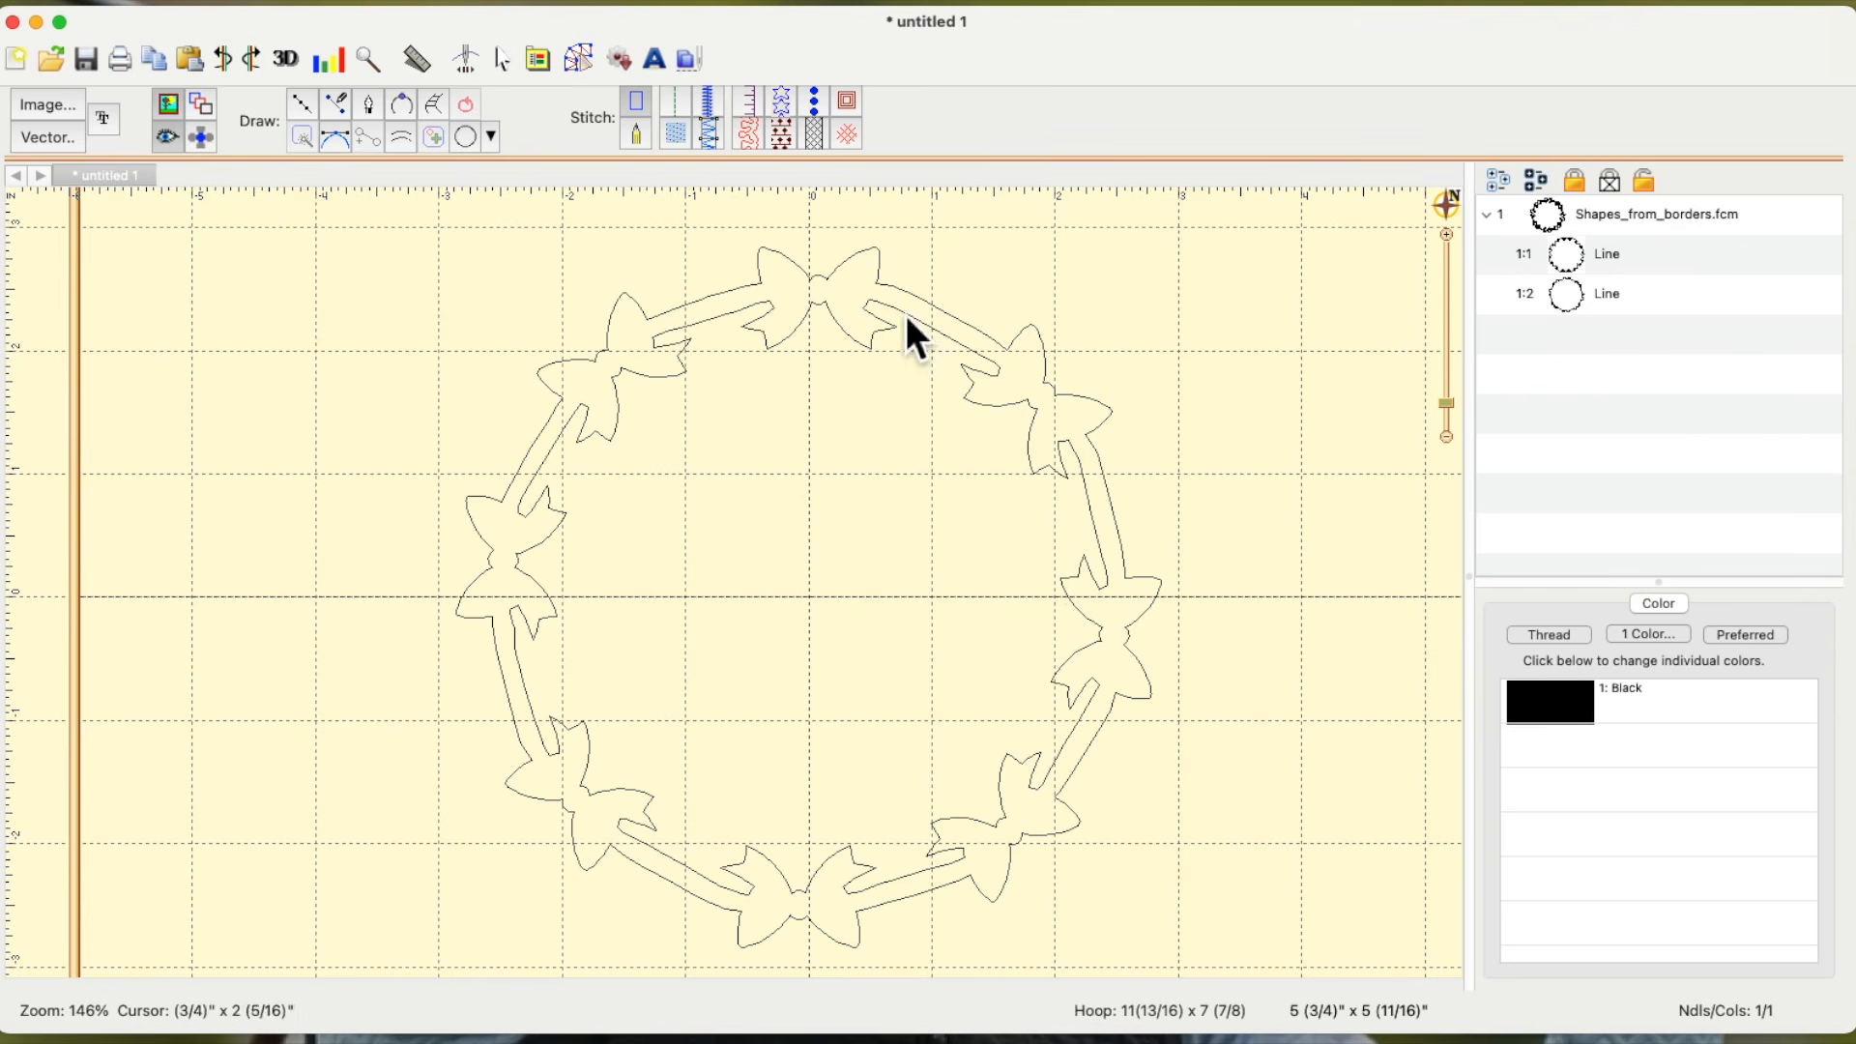
{"action": "left_click", "coordinate": [926, 331]}
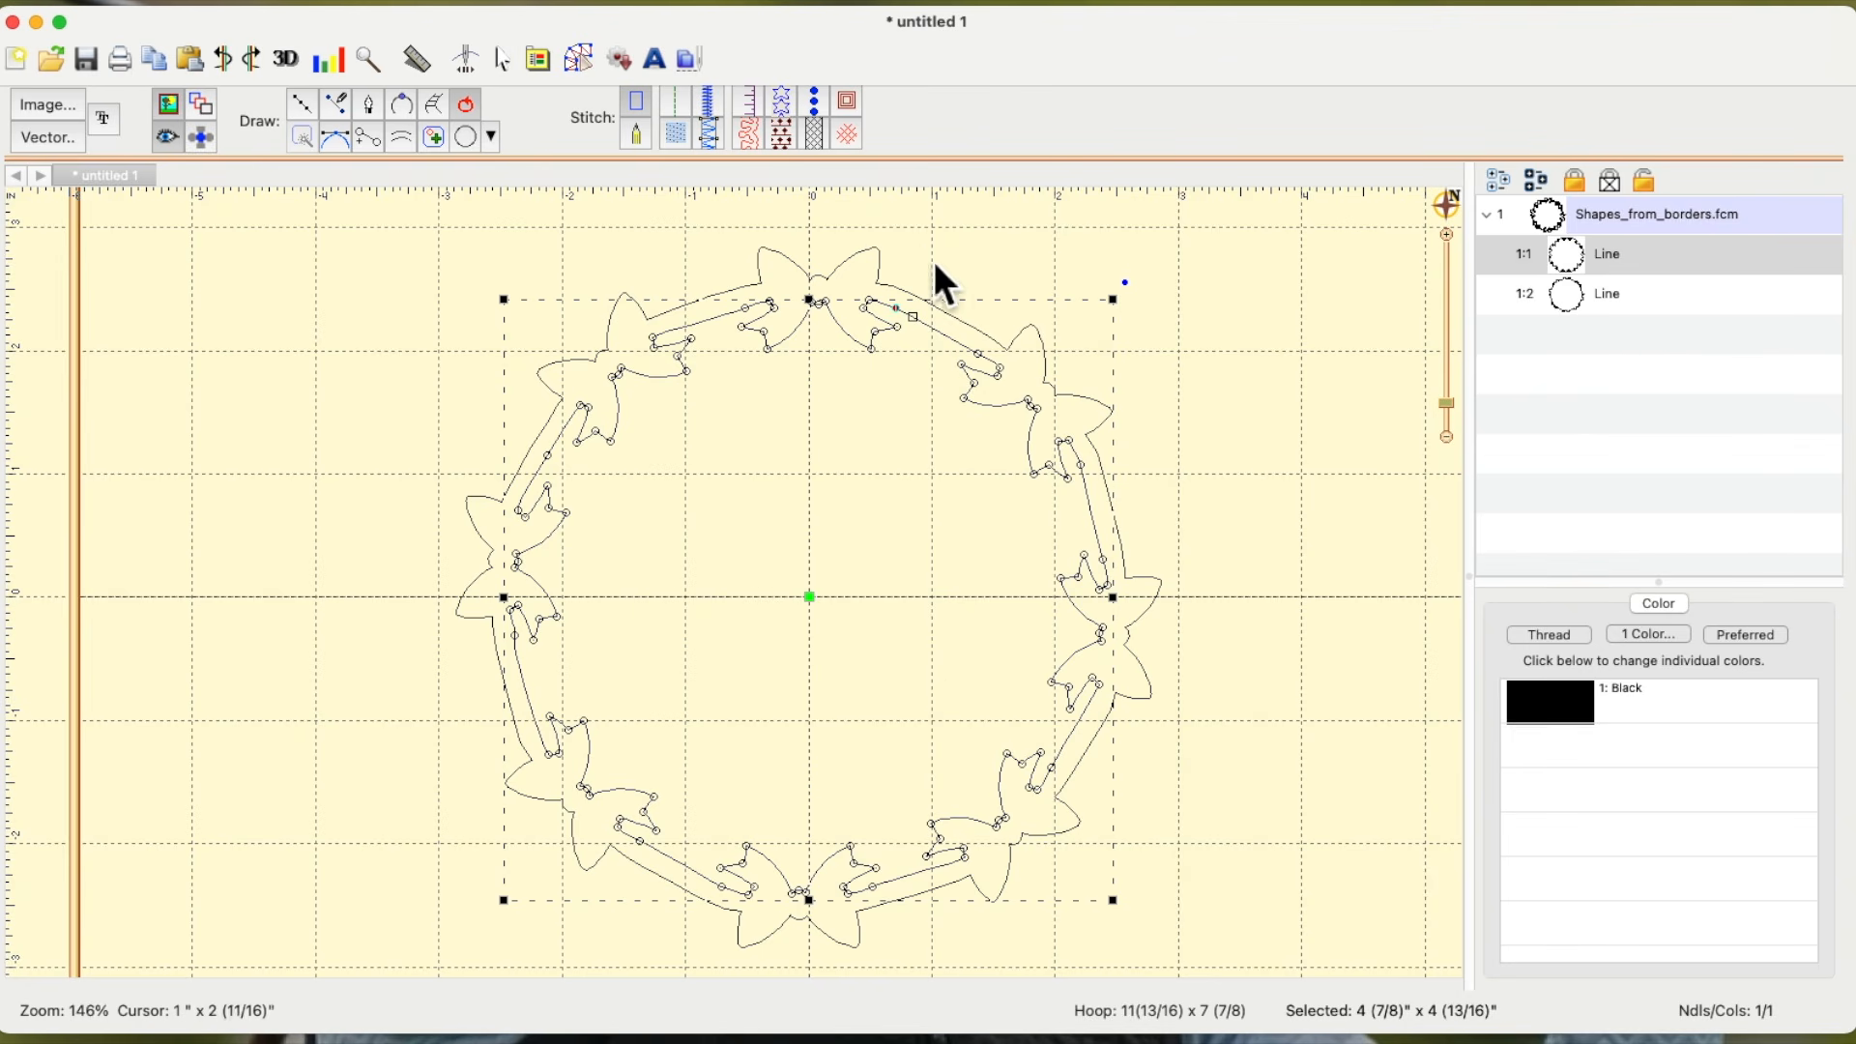
{"action": "left_click", "coordinate": [866, 259]}
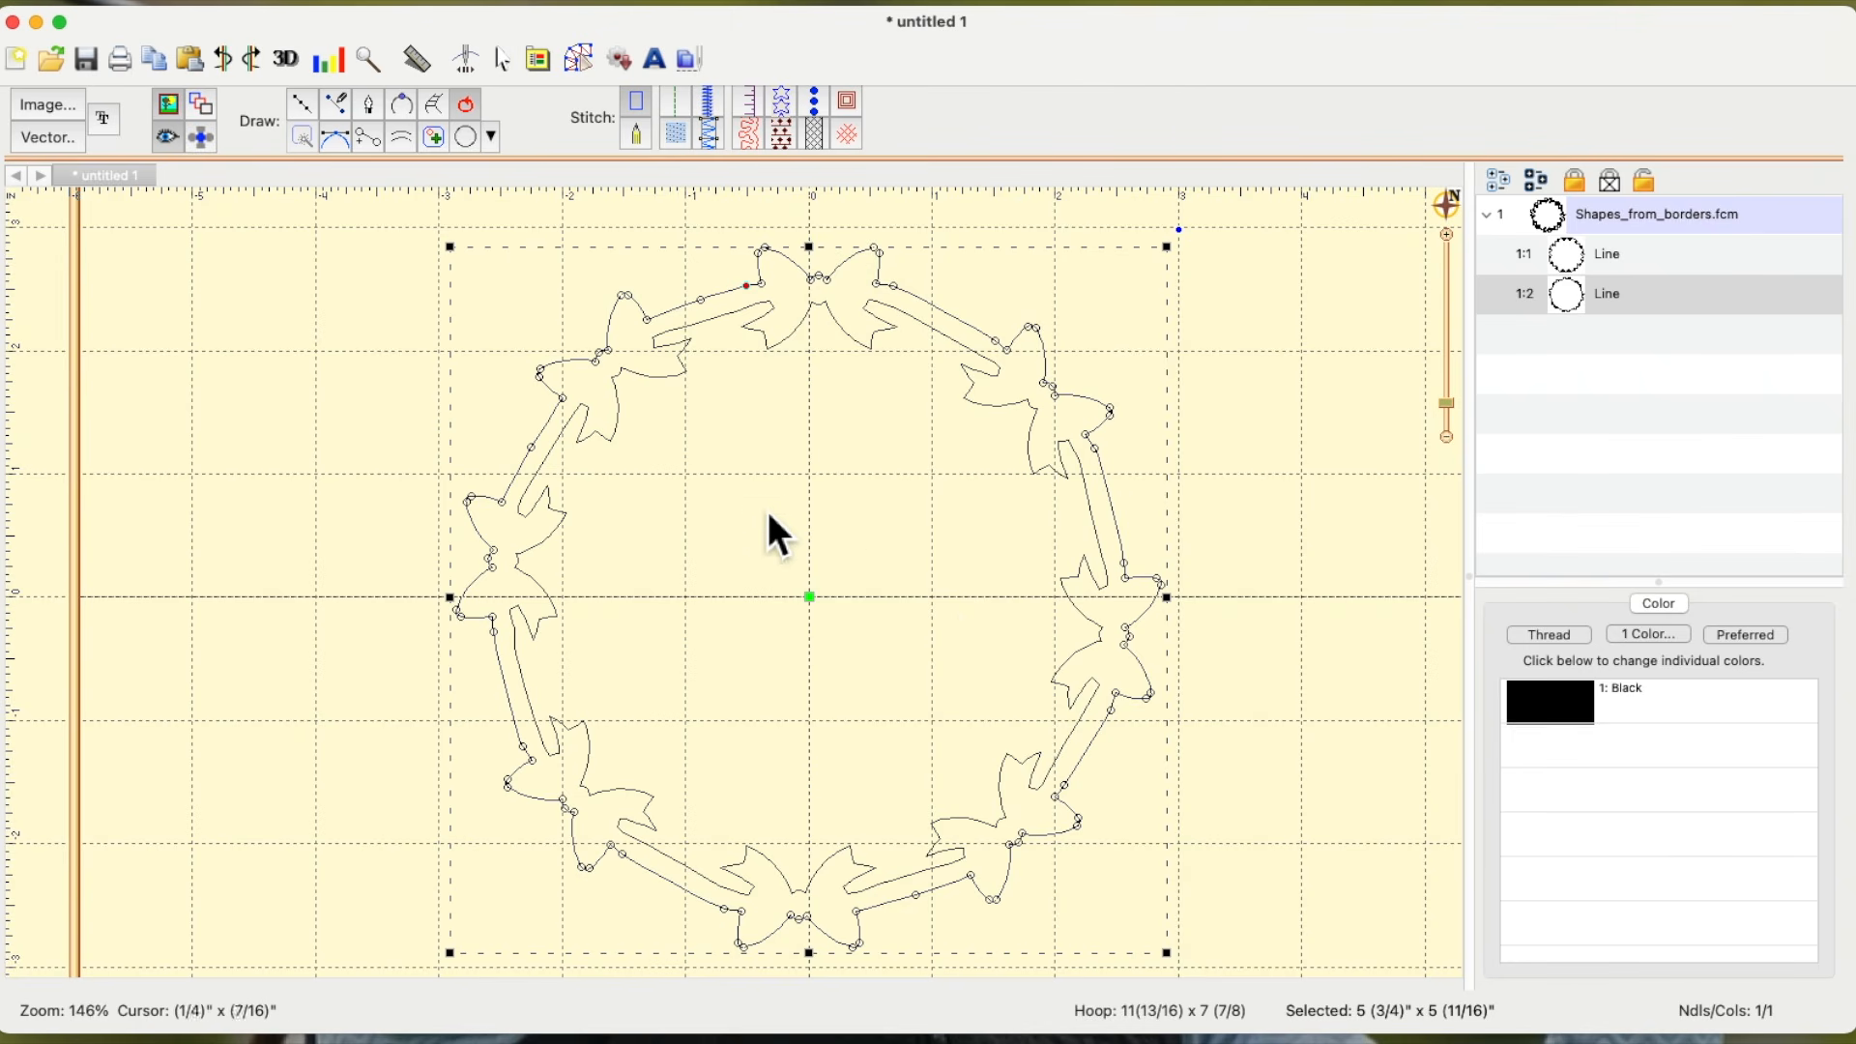
- Try to merge the inner and outer wreath outlines with Combine Holes before any stitch type is assigned, and undo it
{"action": "left_click", "coordinate": [475, 145]}
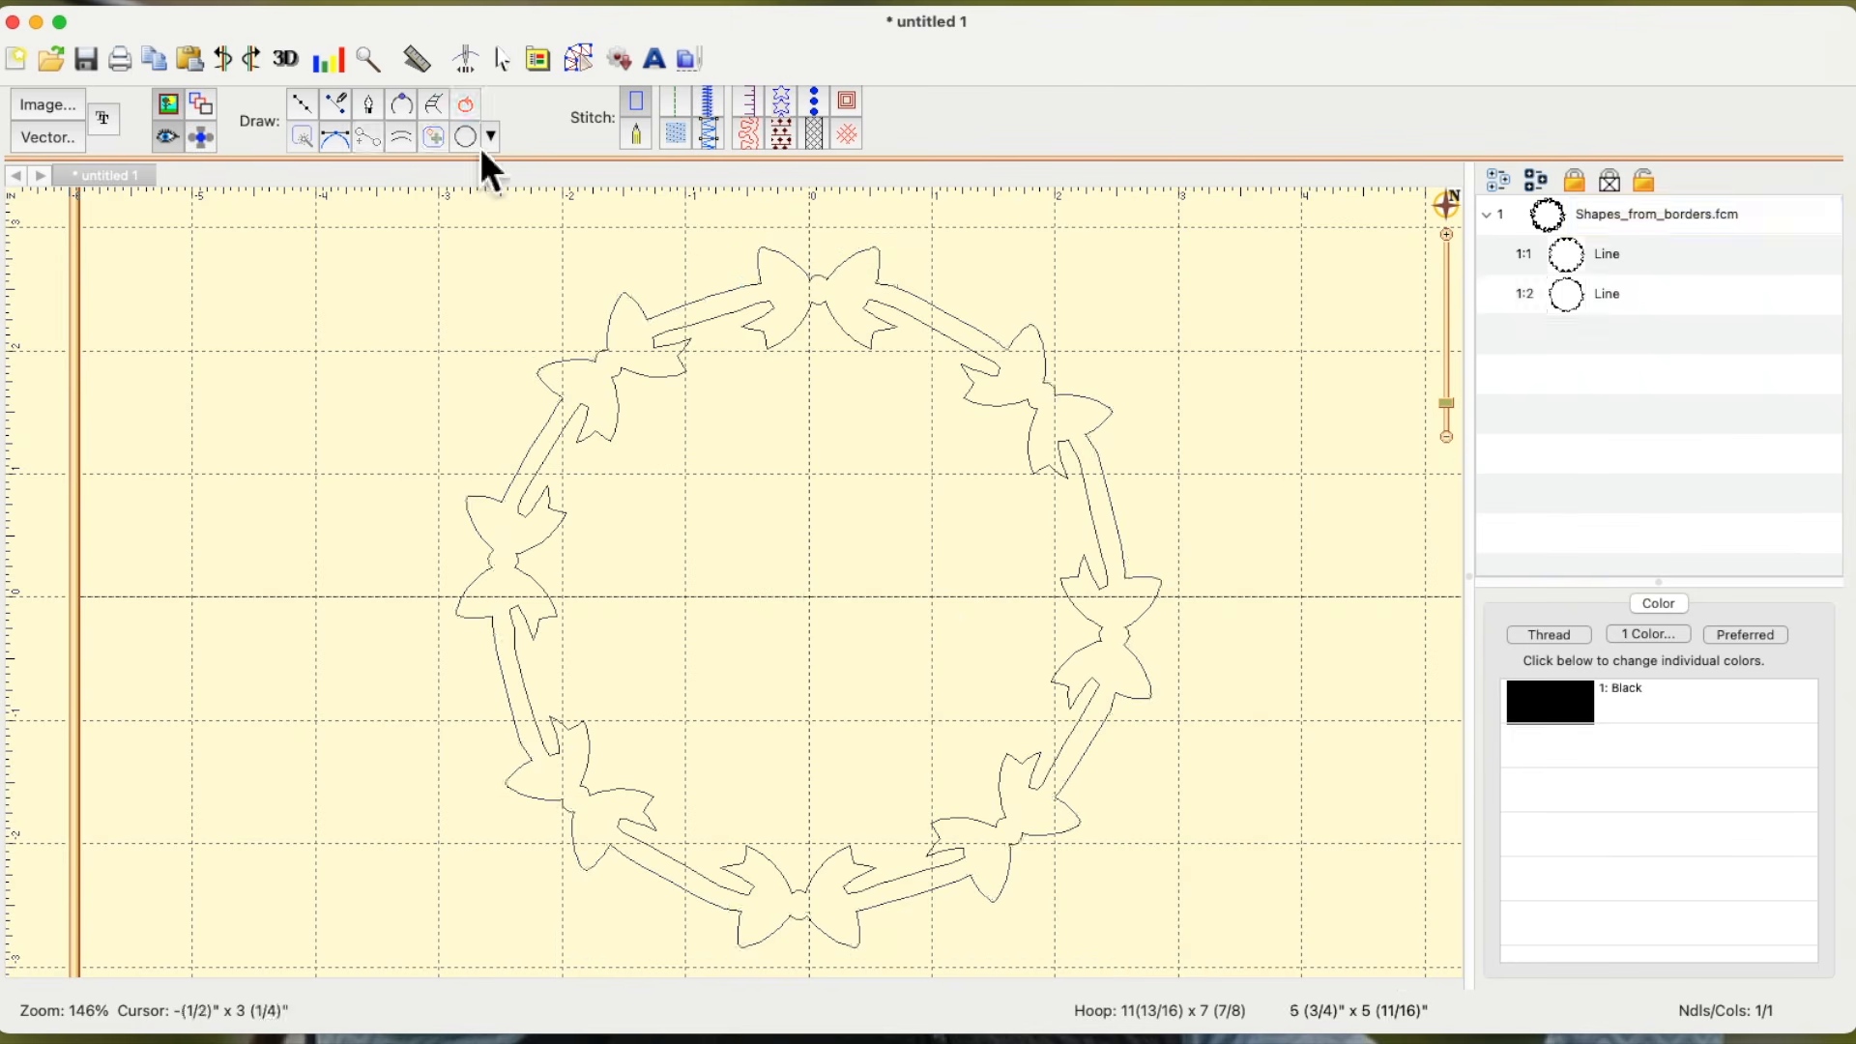
{"action": "left_click", "coordinate": [509, 64]}
{"action": "left_click", "coordinate": [414, 215]}
{"action": "mouse_move", "coordinate": [418, 222]}
{"action": "left_mouse_down"}
{"action": "mouse_move", "coordinate": [1157, 387]}
{"action": "mouse_move", "coordinate": [1280, 816]}
{"action": "mouse_move", "coordinate": [1301, 1011]}
{"action": "left_mouse_up"}
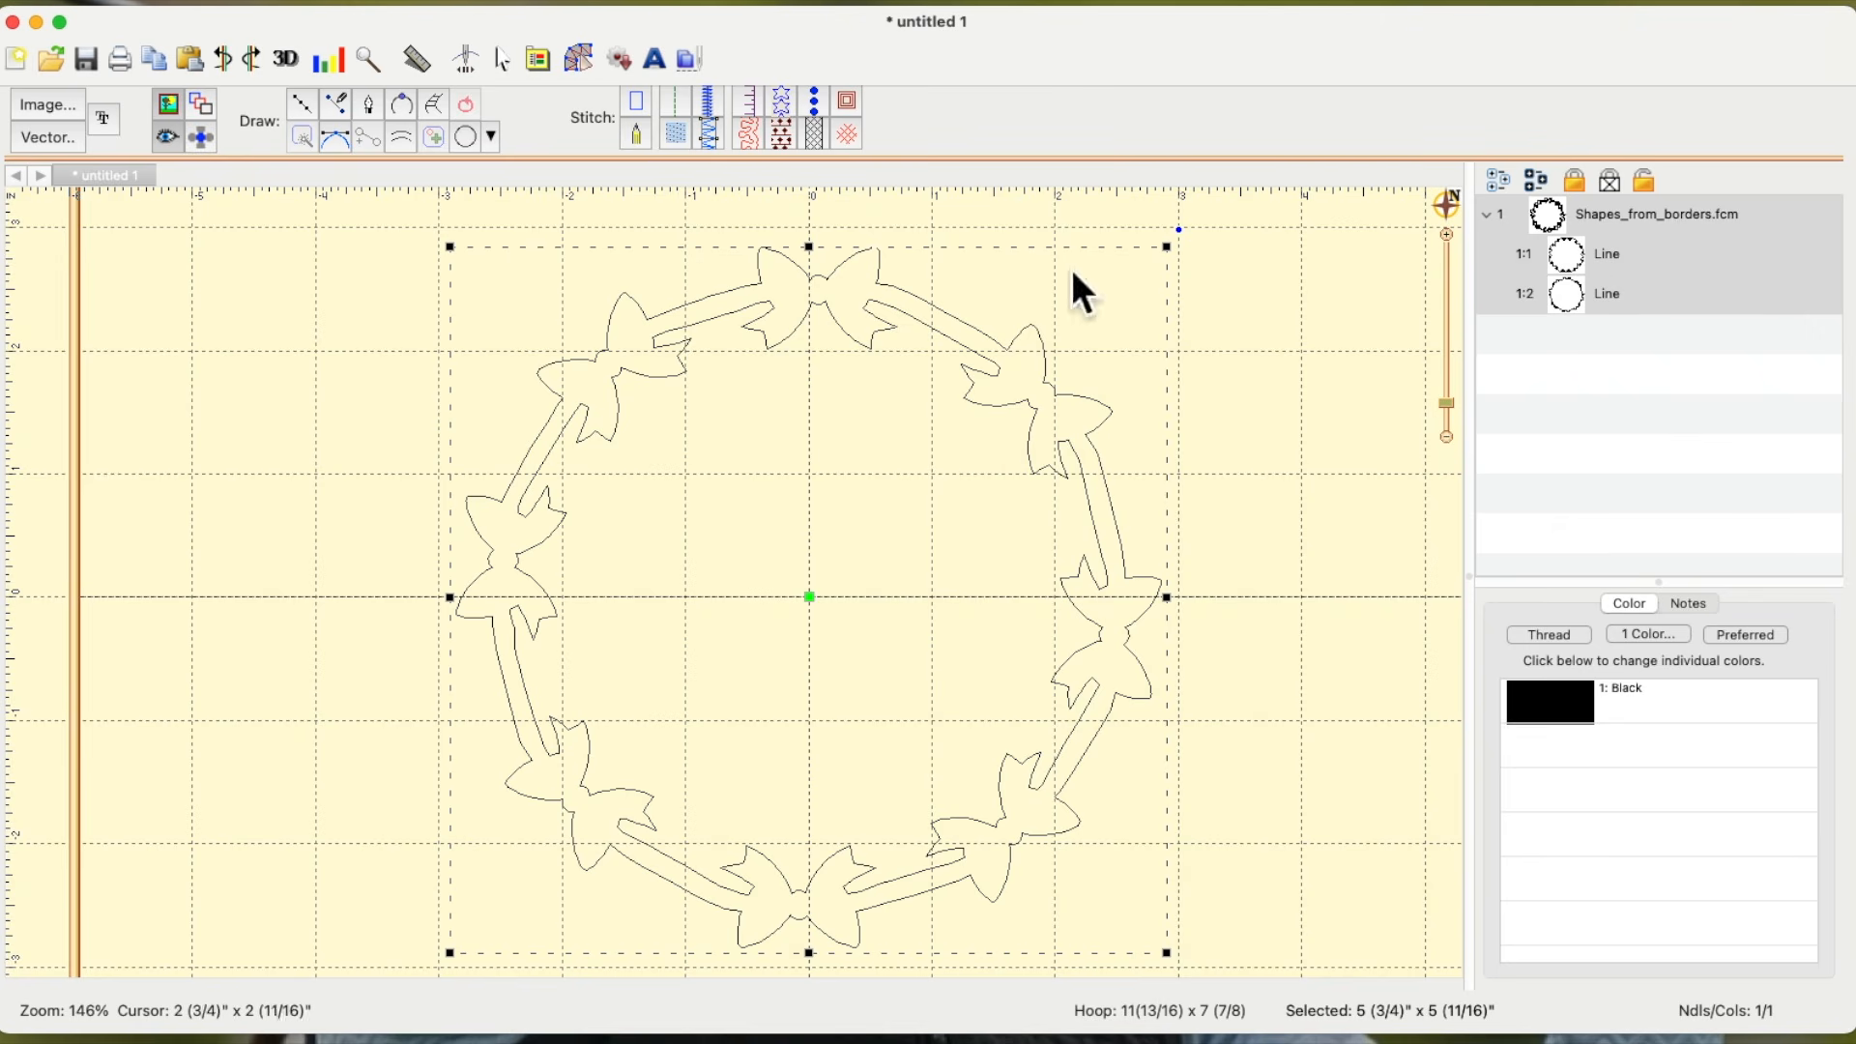
{"action": "left_click", "coordinate": [585, 64]}
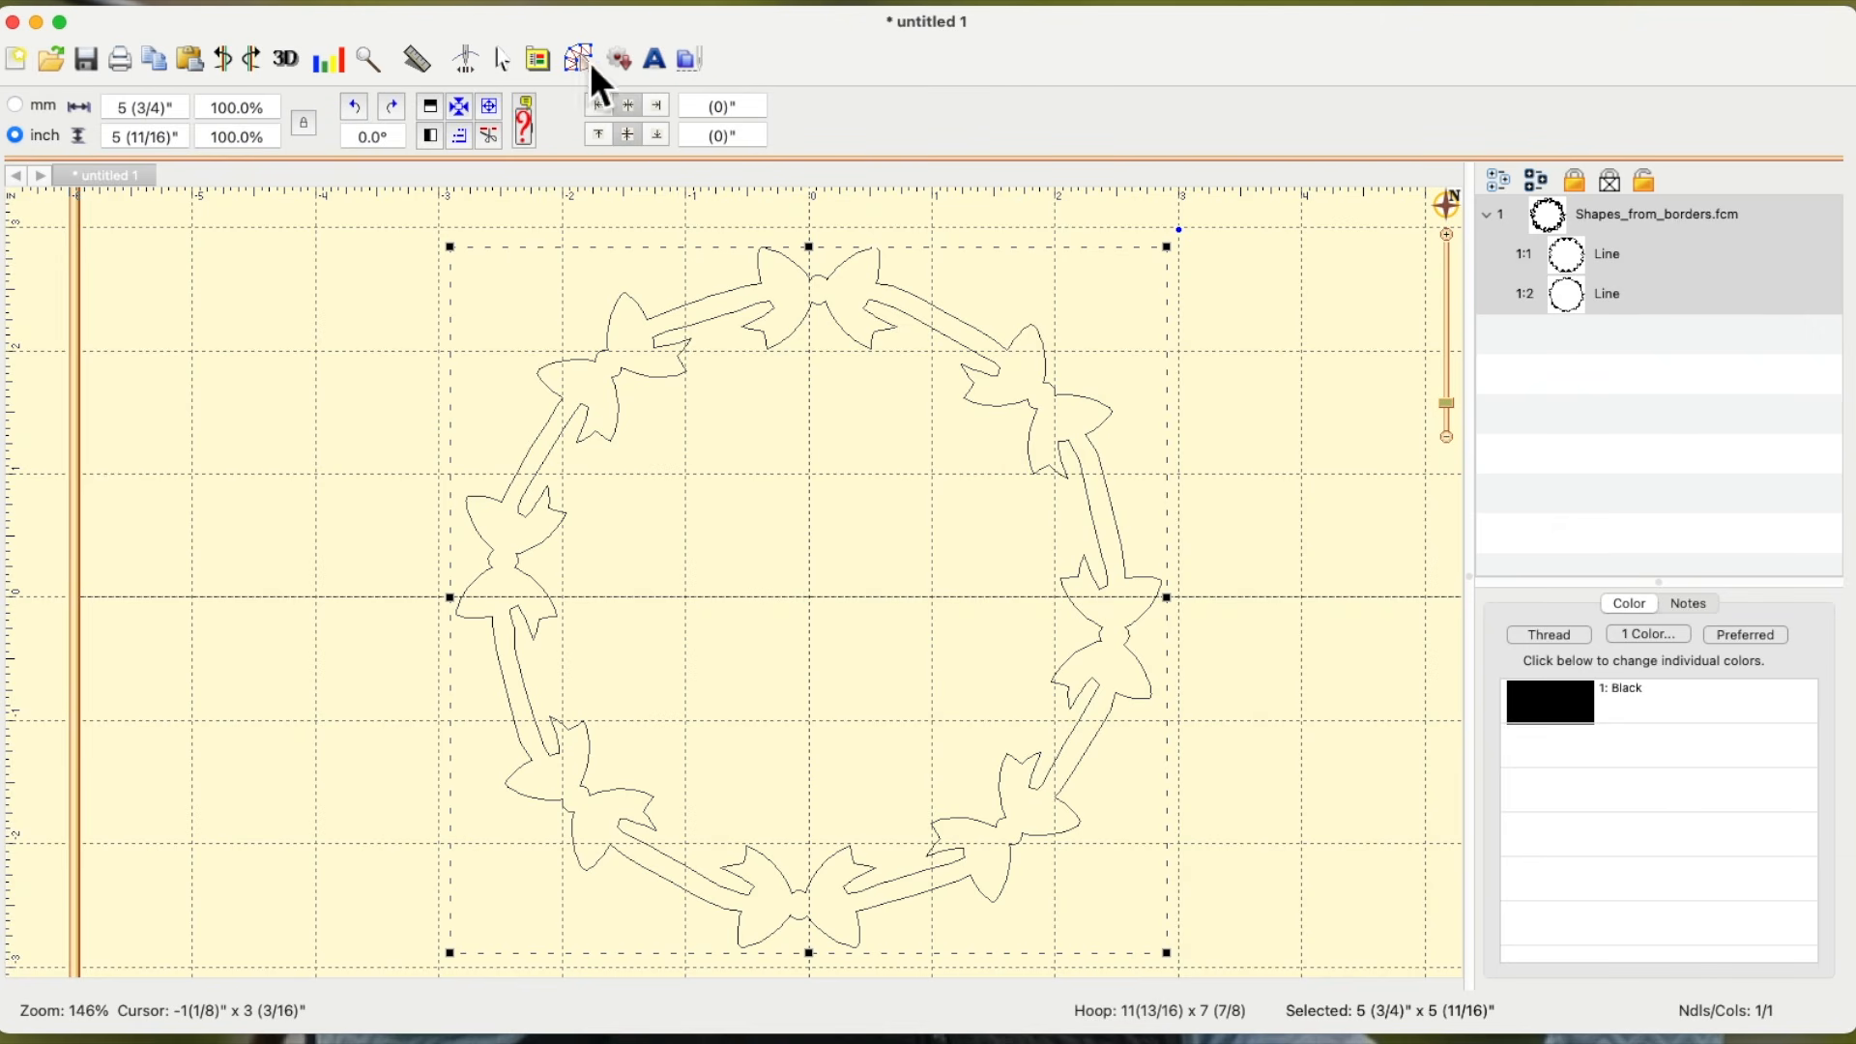
{"action": "left_click", "coordinate": [582, 60]}
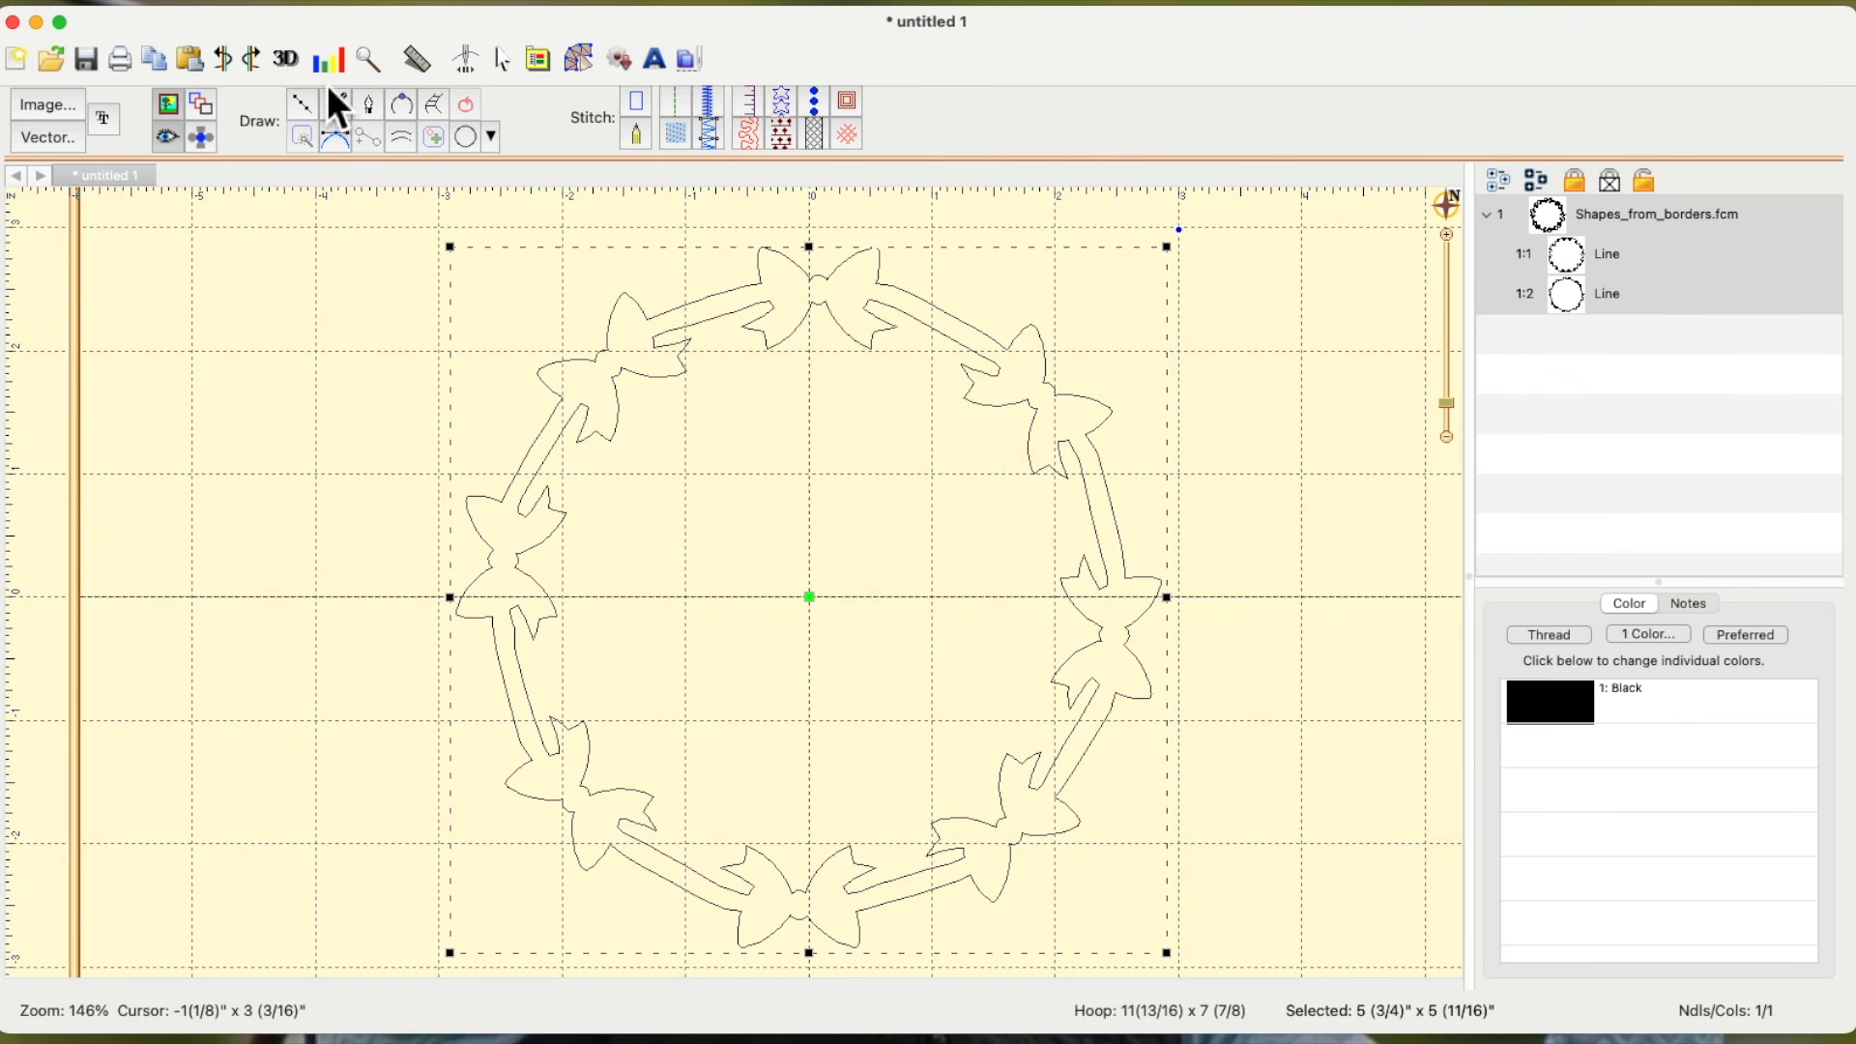
{"action": "left_click", "coordinate": [322, 2]}
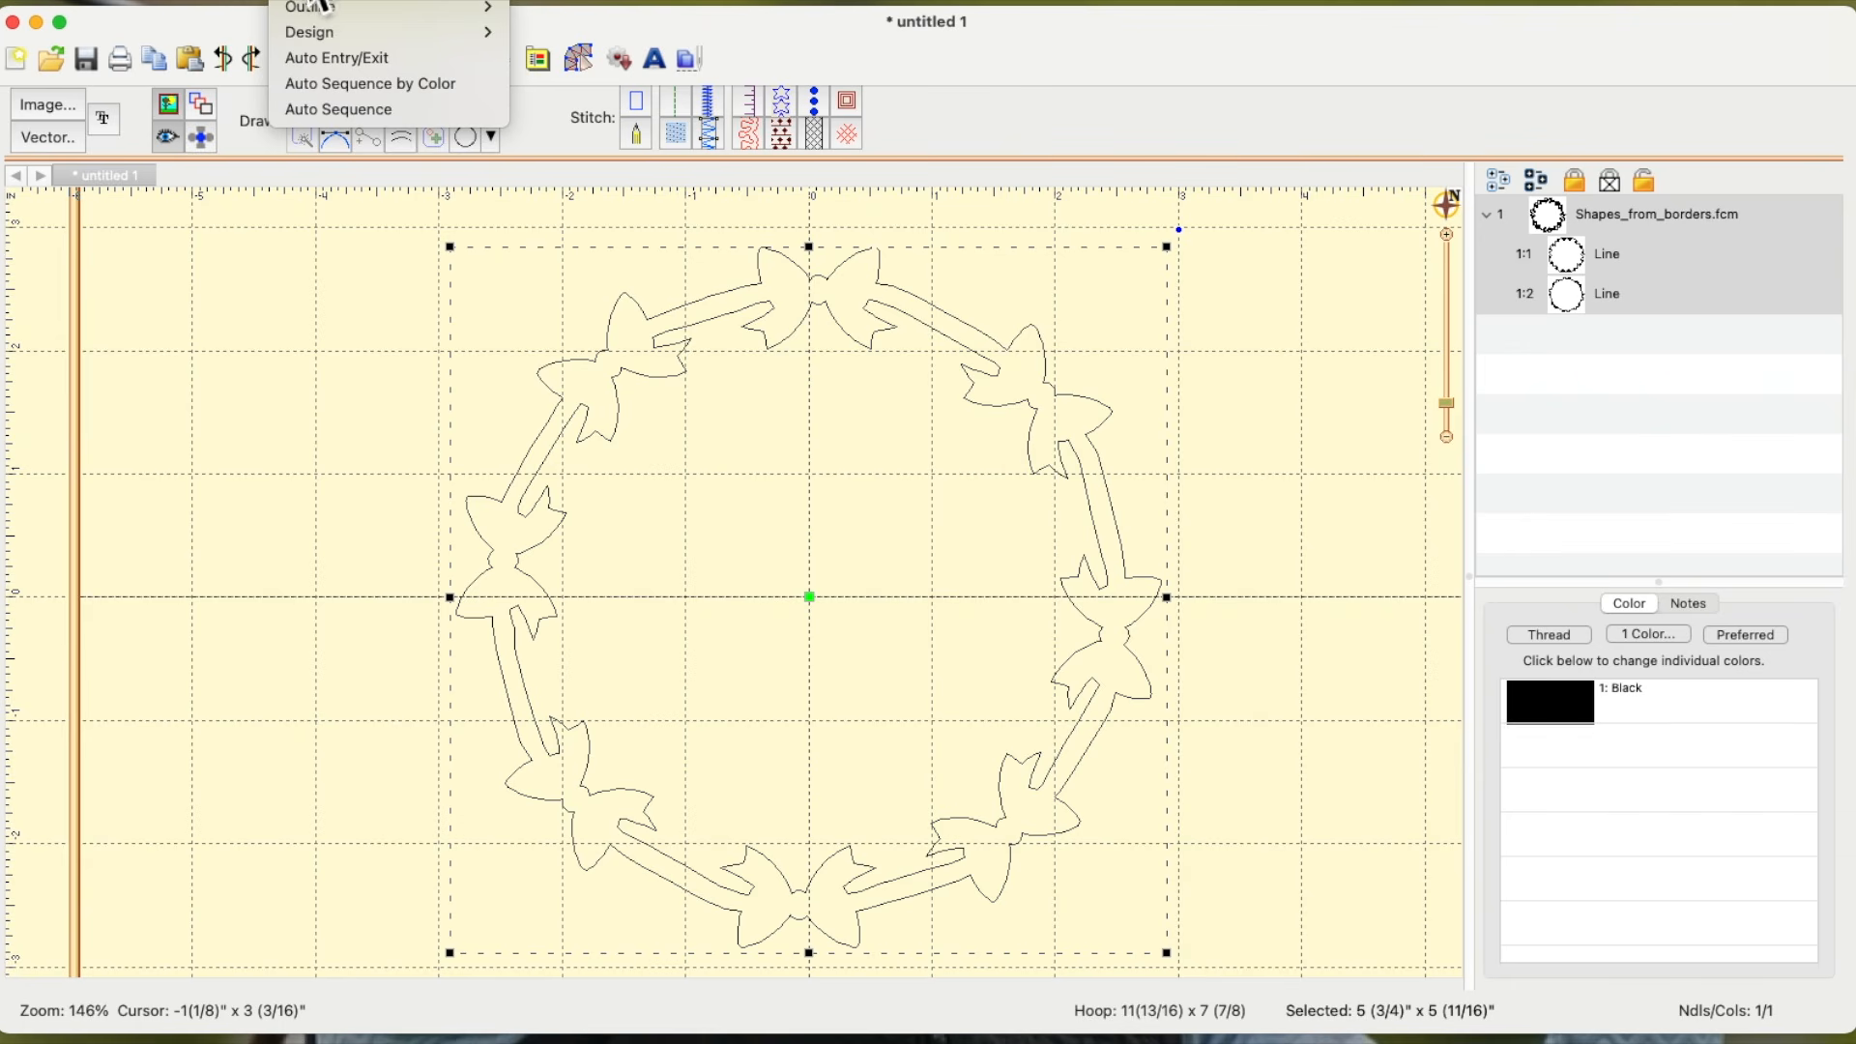
{"action": "mouse_move", "coordinate": [333, 12]}
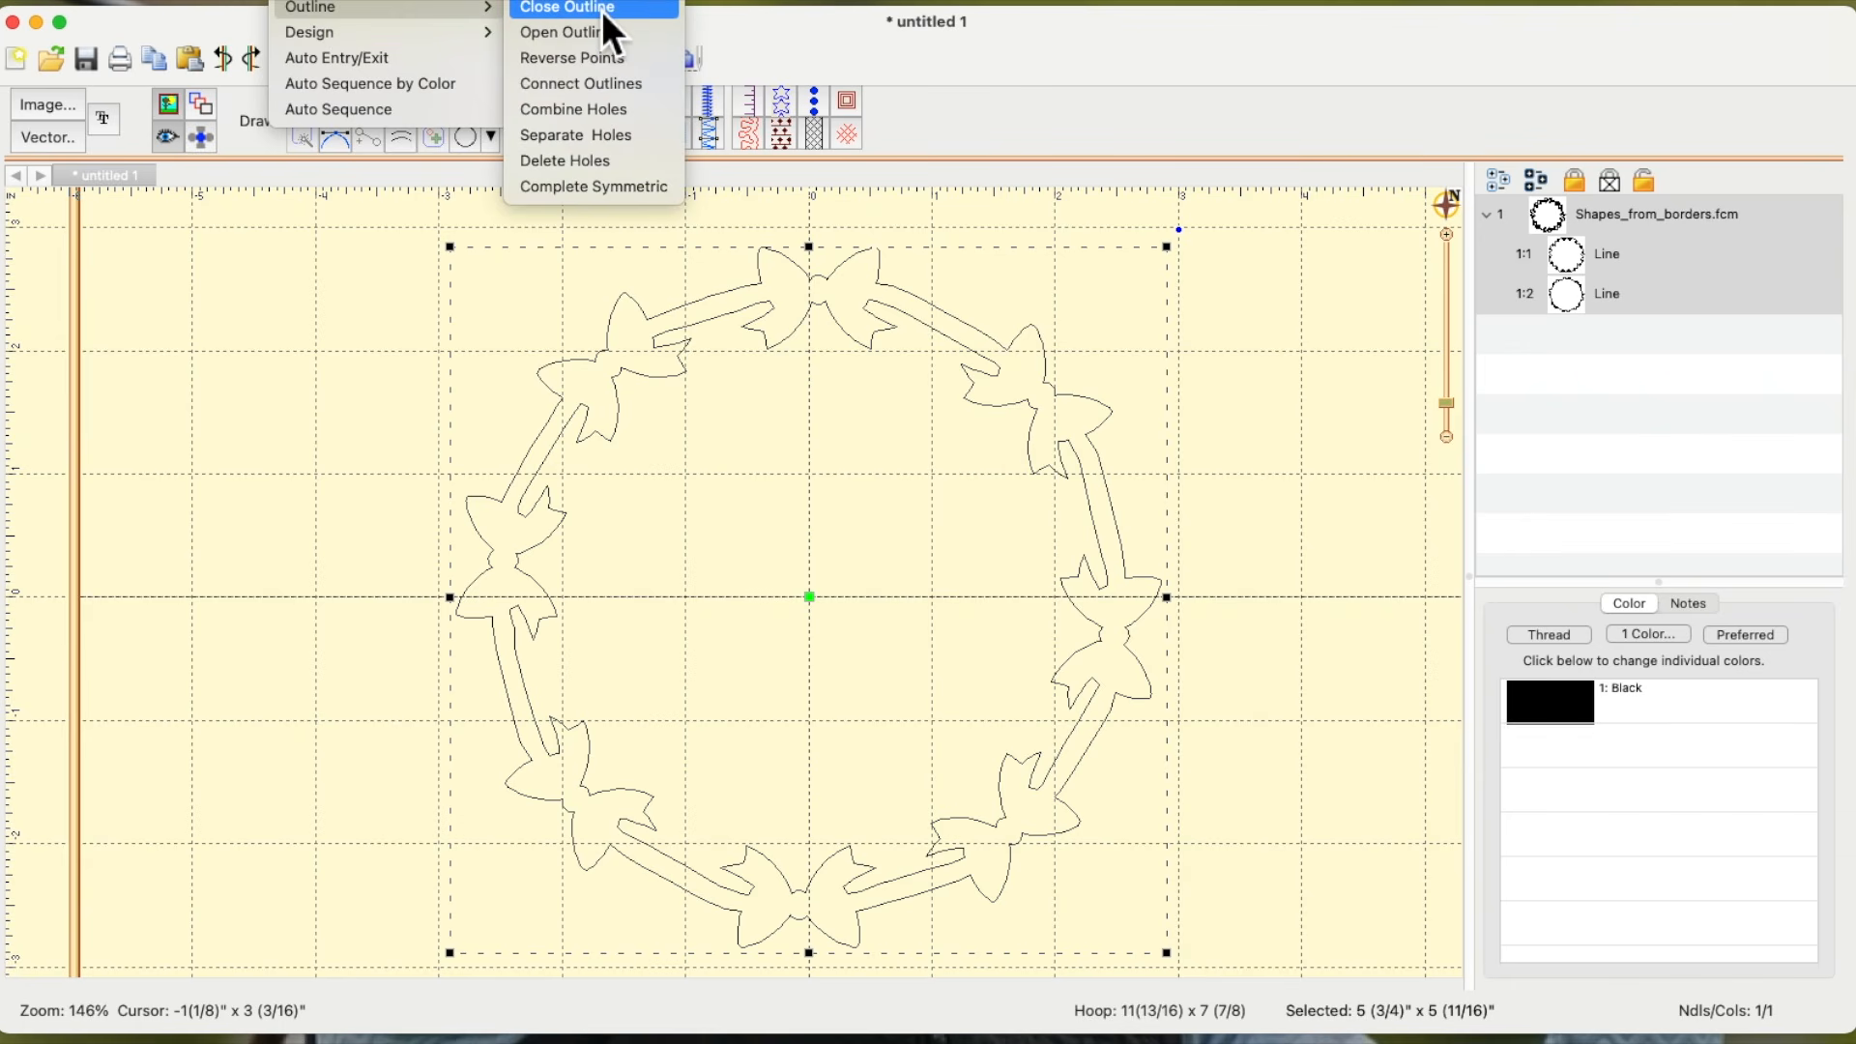
{"action": "left_click", "coordinate": [624, 110]}
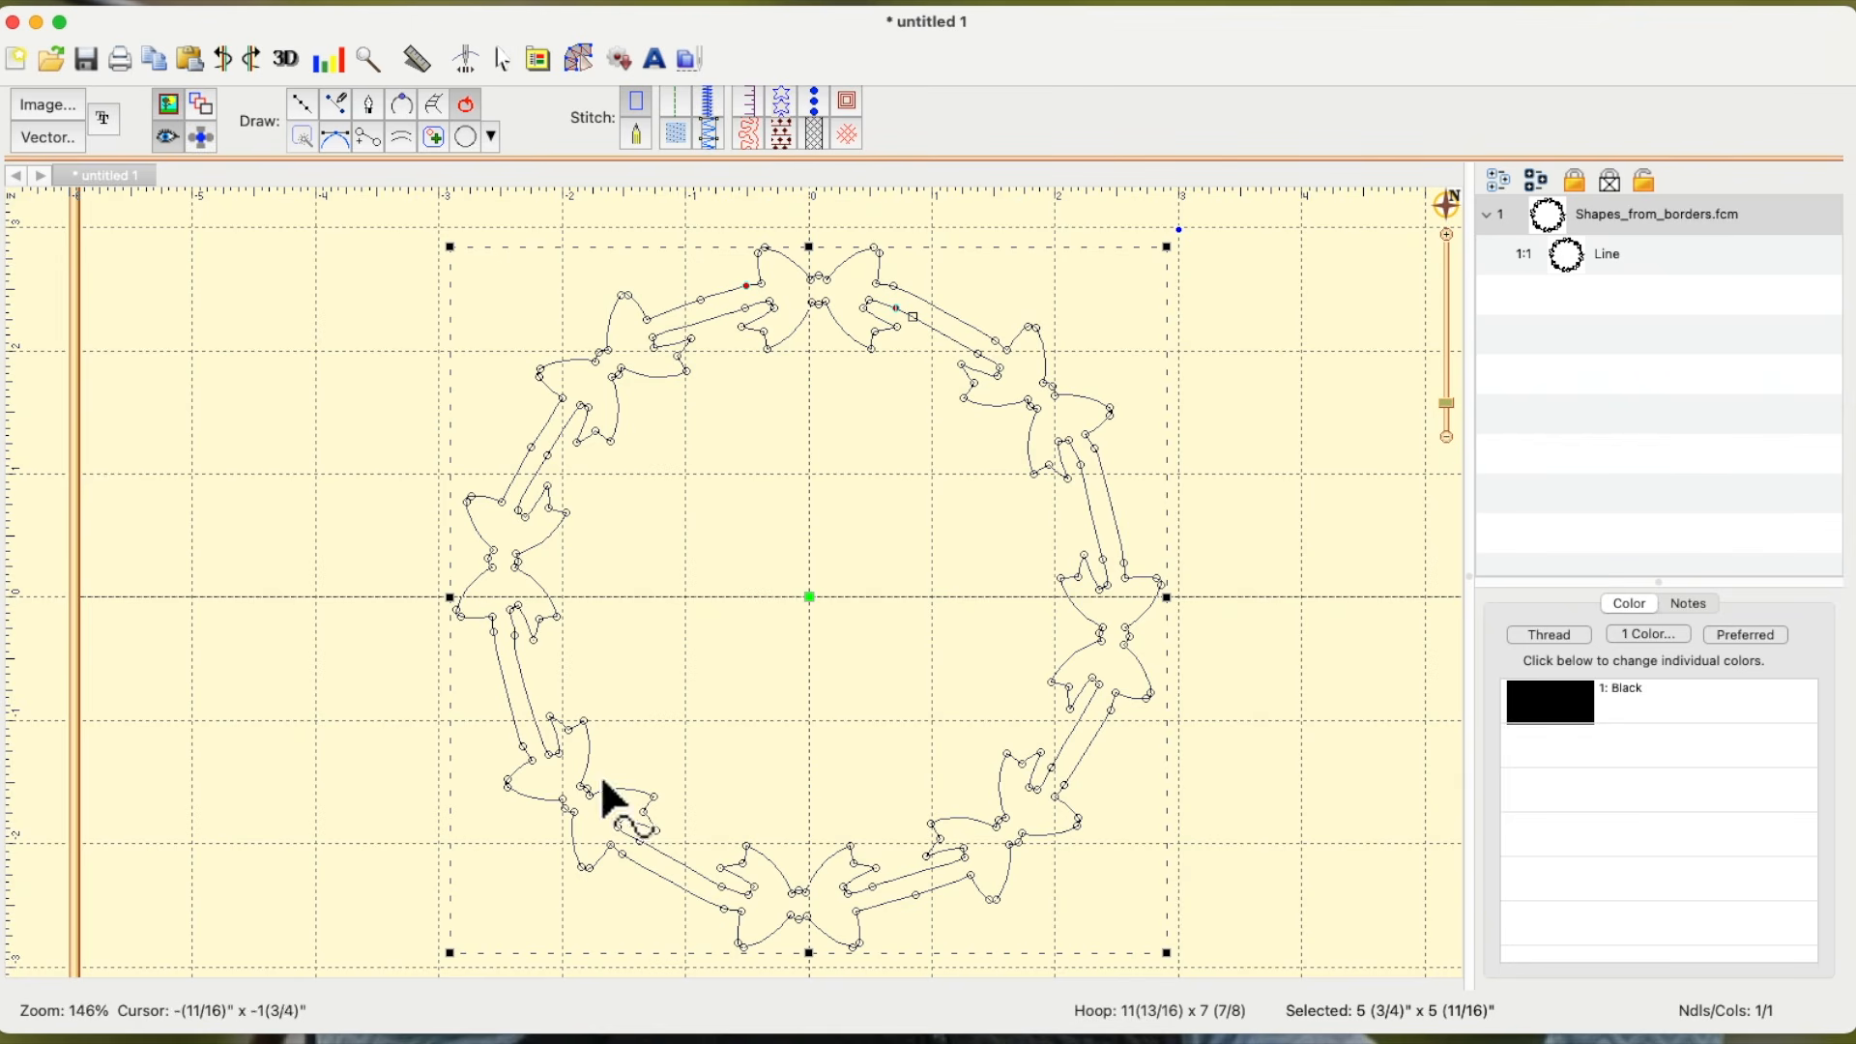
{"action": "left_click", "coordinate": [228, 60]}
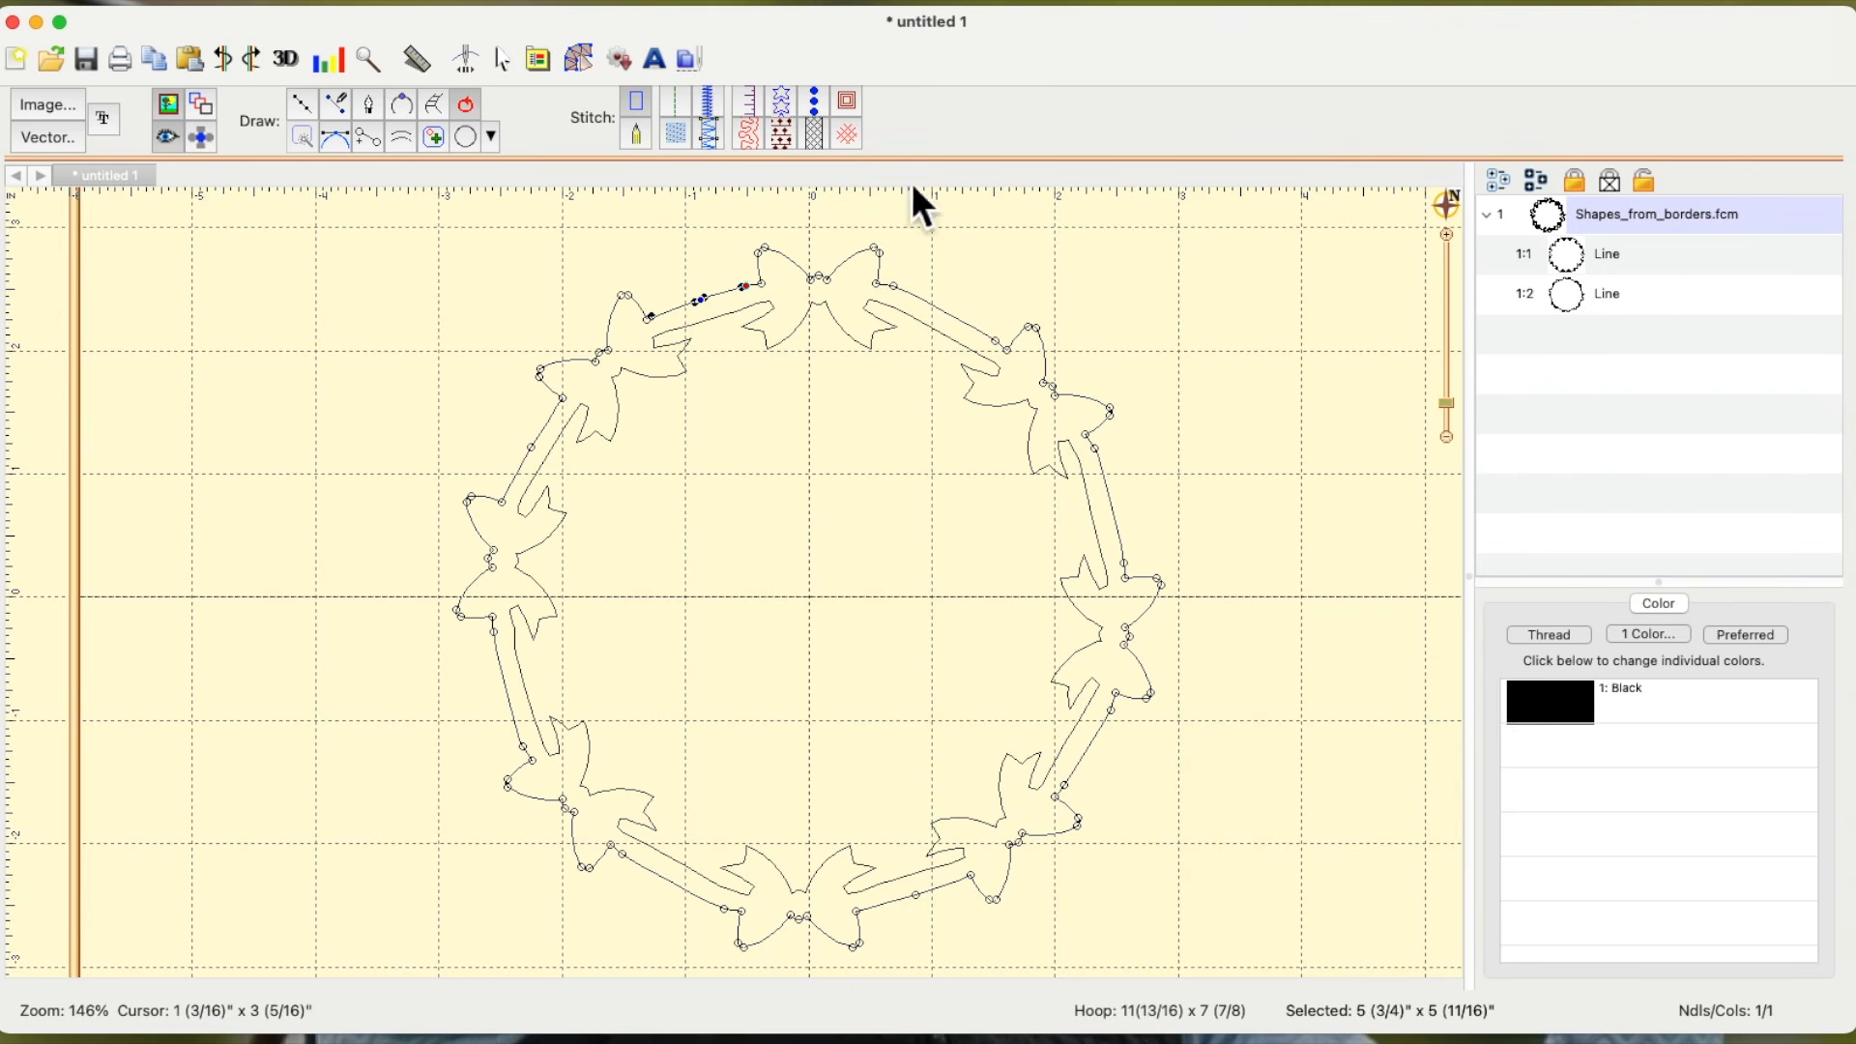
- Convert the outer outline to a fill and give it the Brother Embroidery thread color Flesh Pink
{"action": "left_click", "coordinate": [679, 135]}
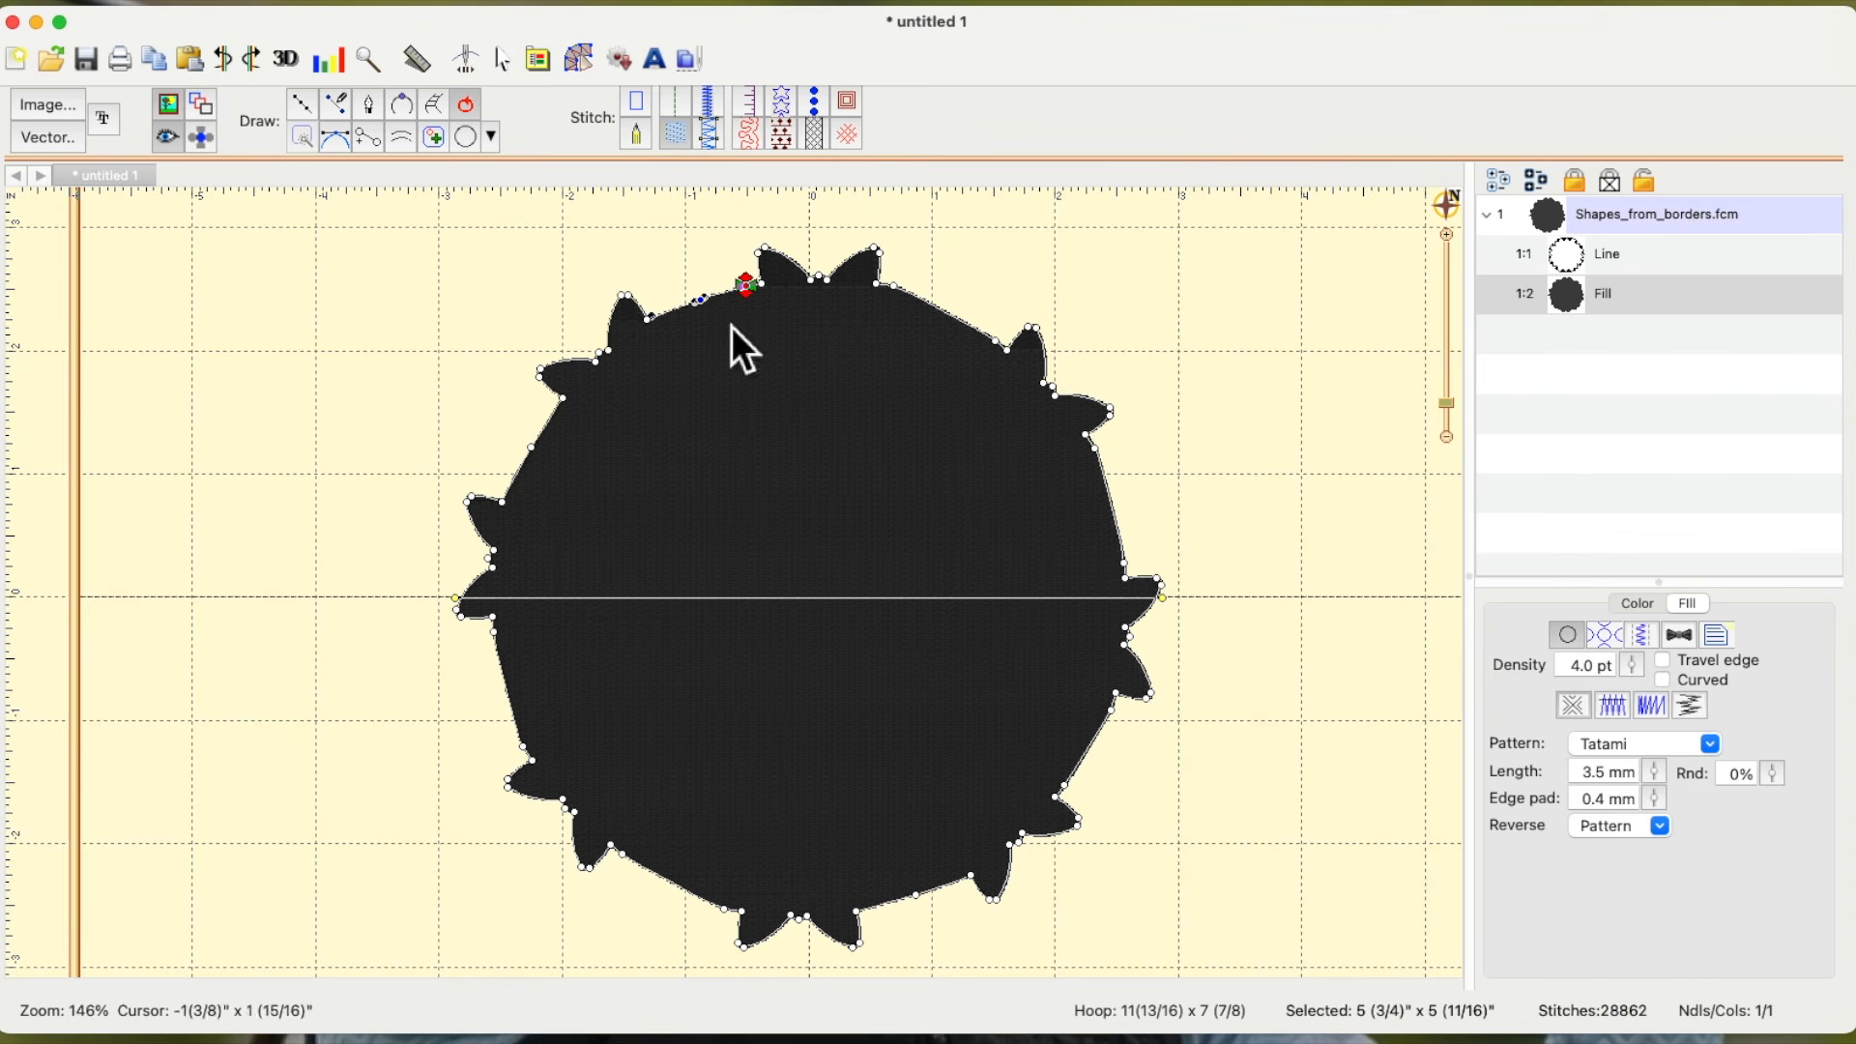
{"action": "left_click", "coordinate": [1647, 608]}
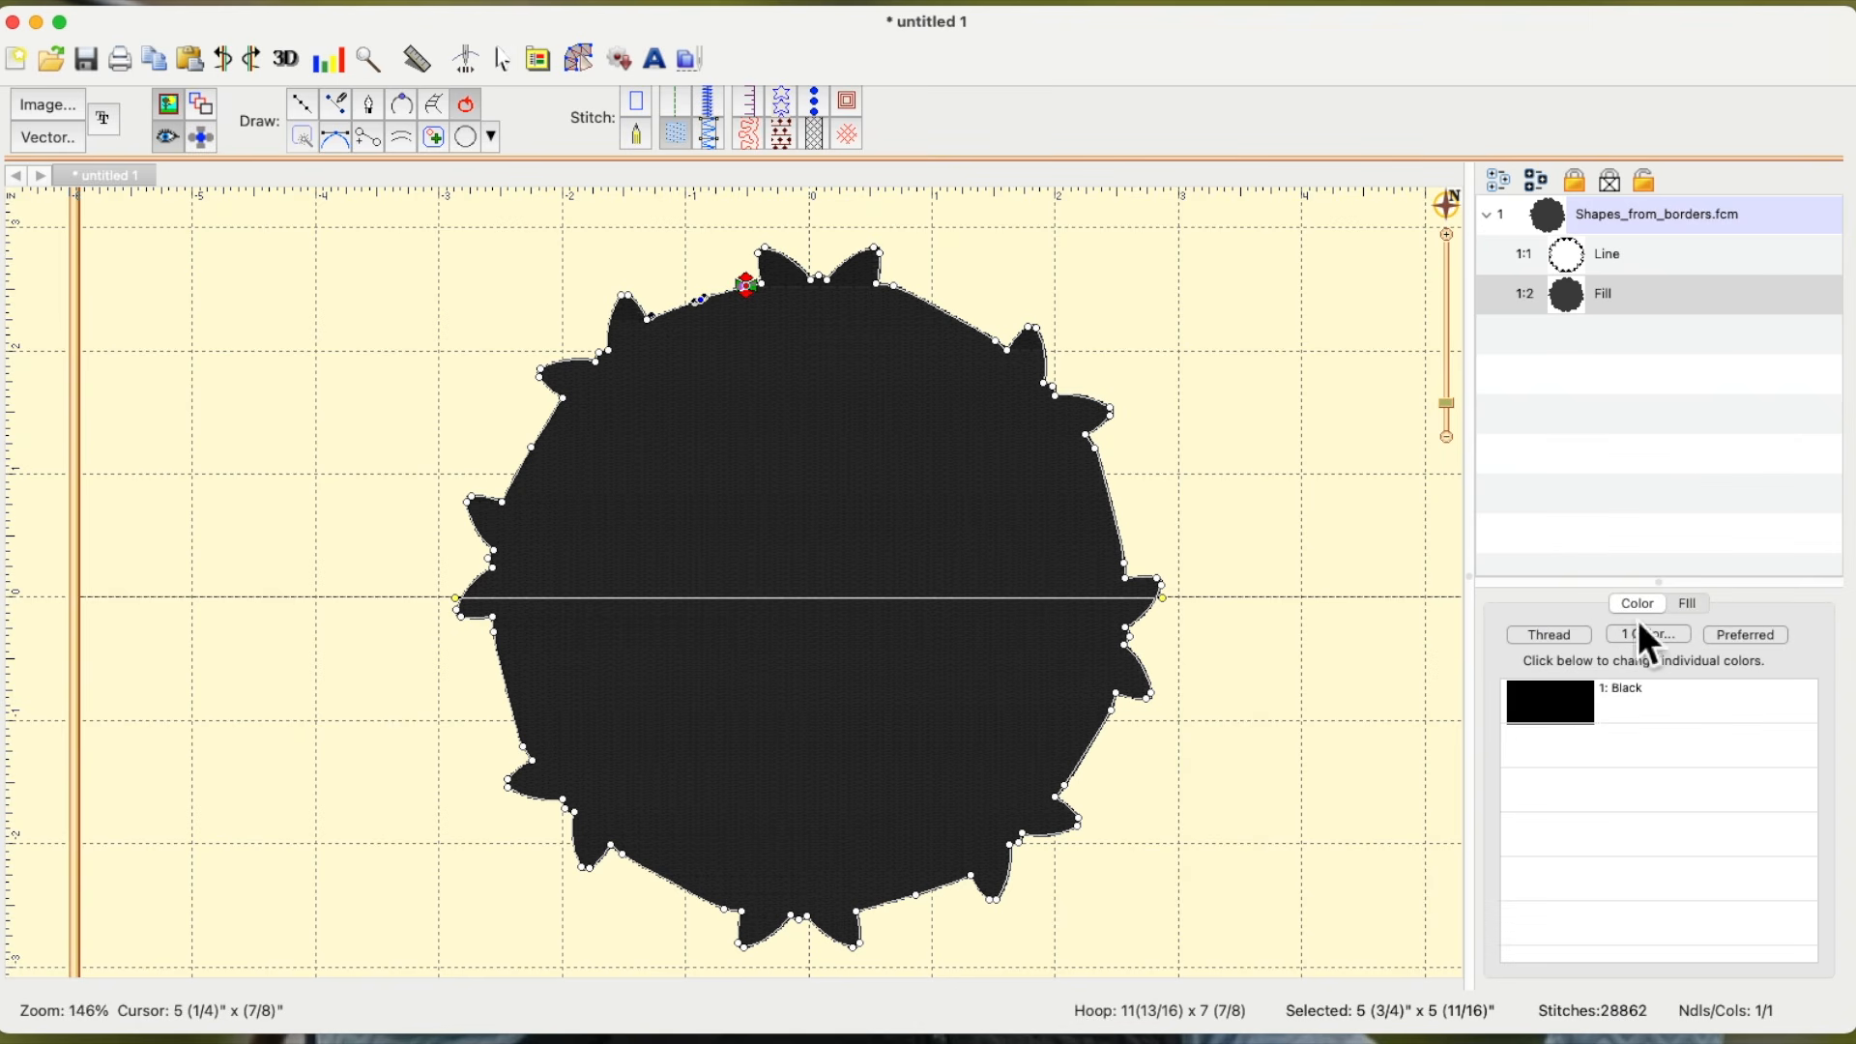
{"action": "left_click", "coordinate": [1588, 732]}
{"action": "left_click", "coordinate": [218, 406]}
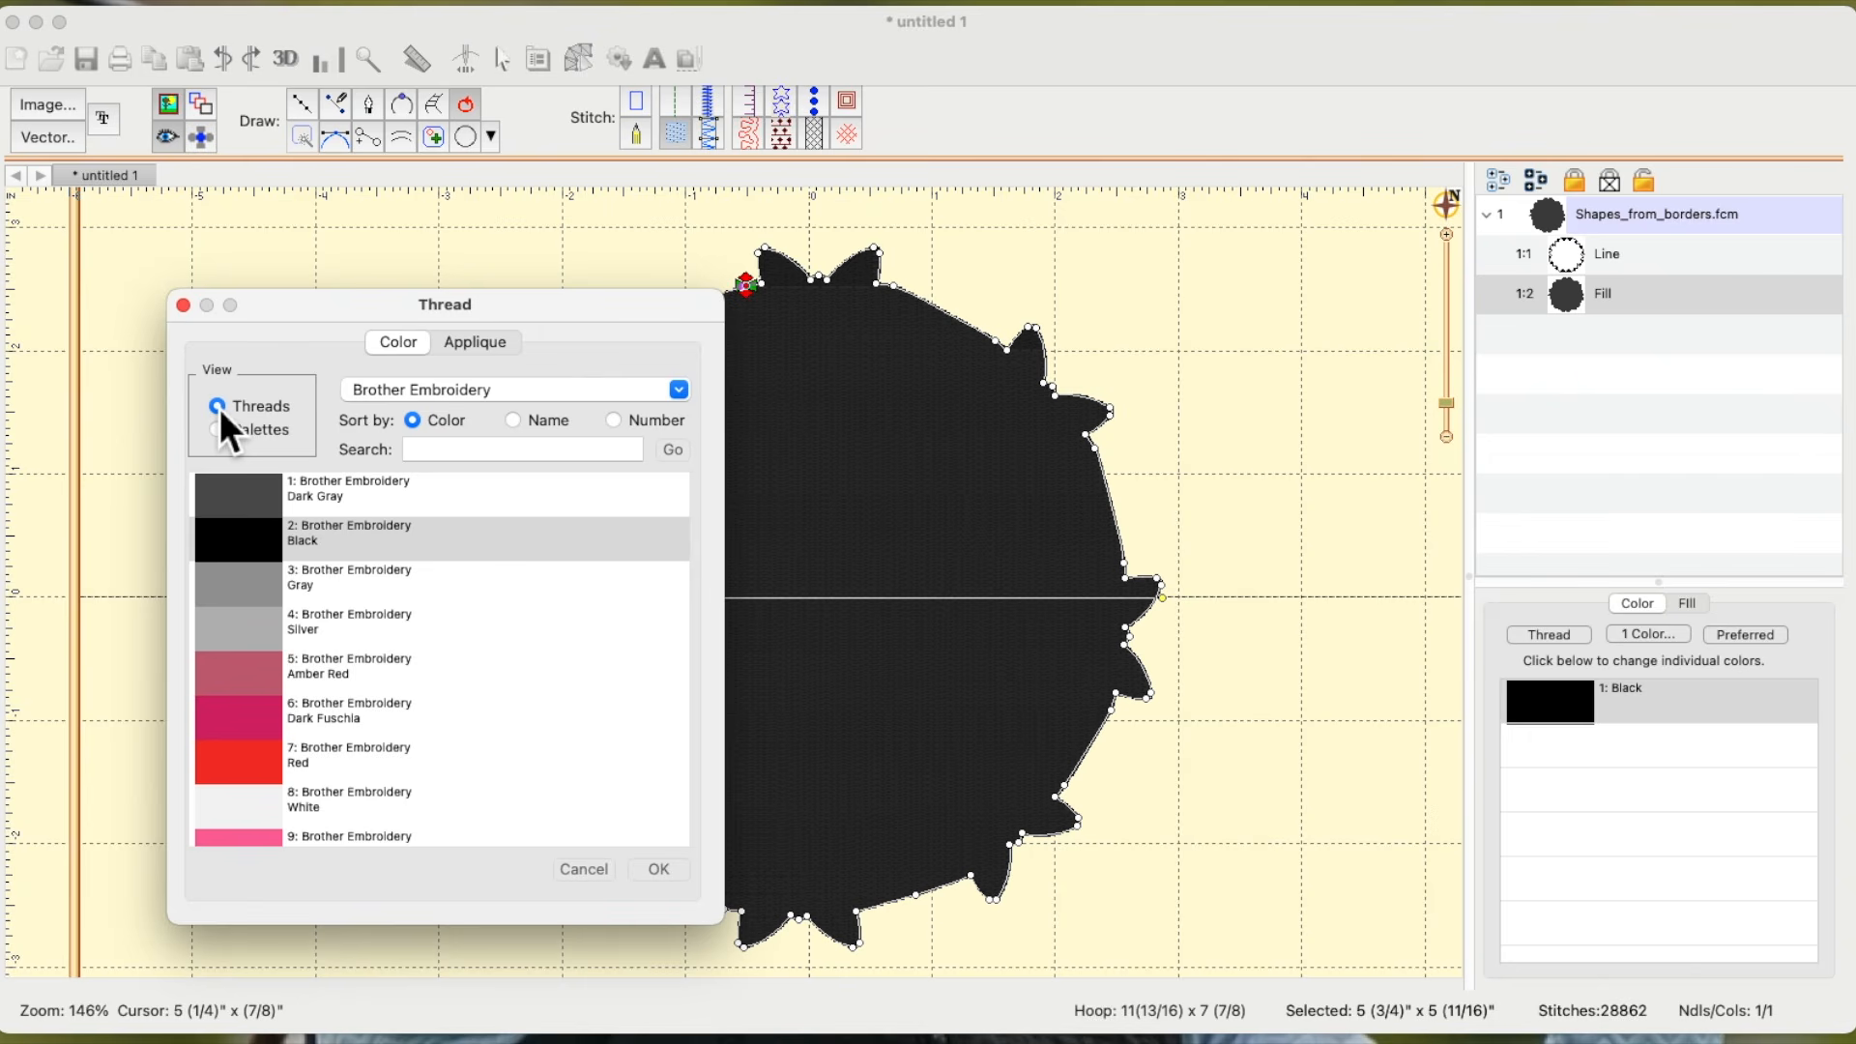
{"action": "scroll", "coordinate": [275, 635], "scroll_direction": "down", "scroll_amount": 5}
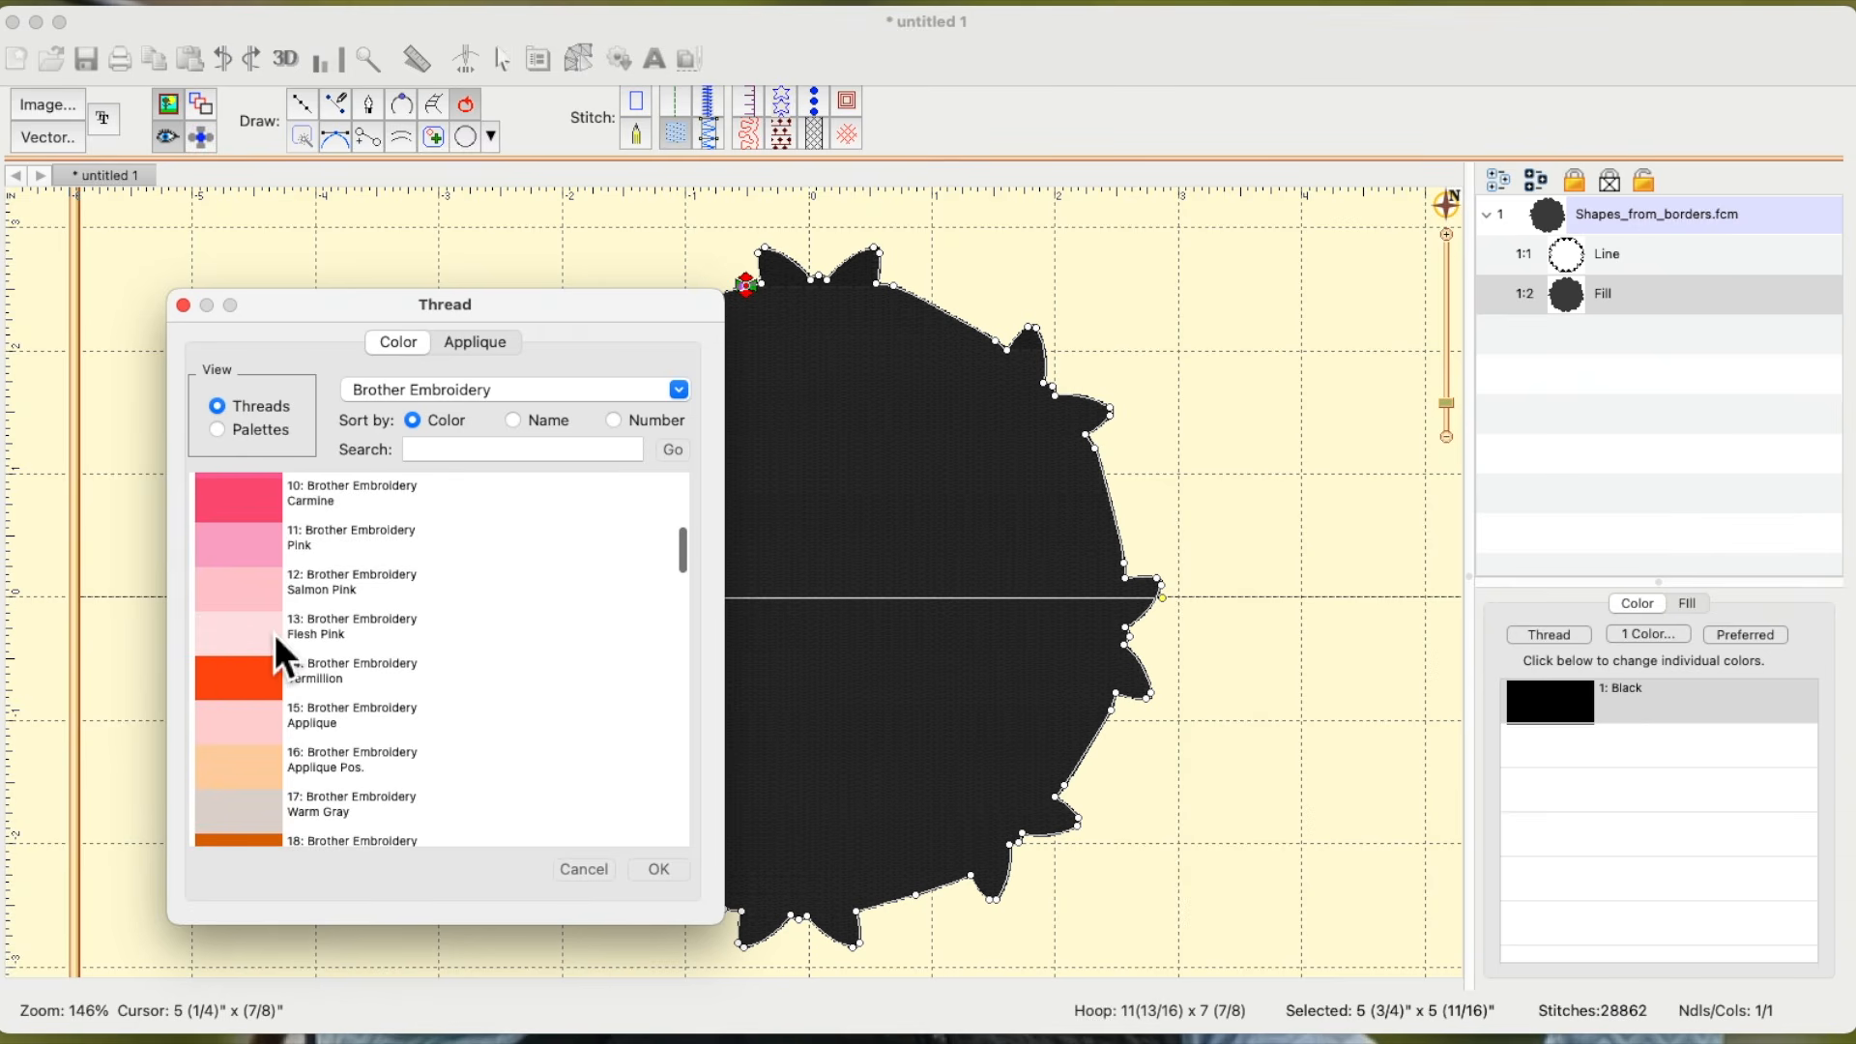
{"action": "left_click", "coordinate": [244, 639]}
{"action": "left_click", "coordinate": [671, 872]}
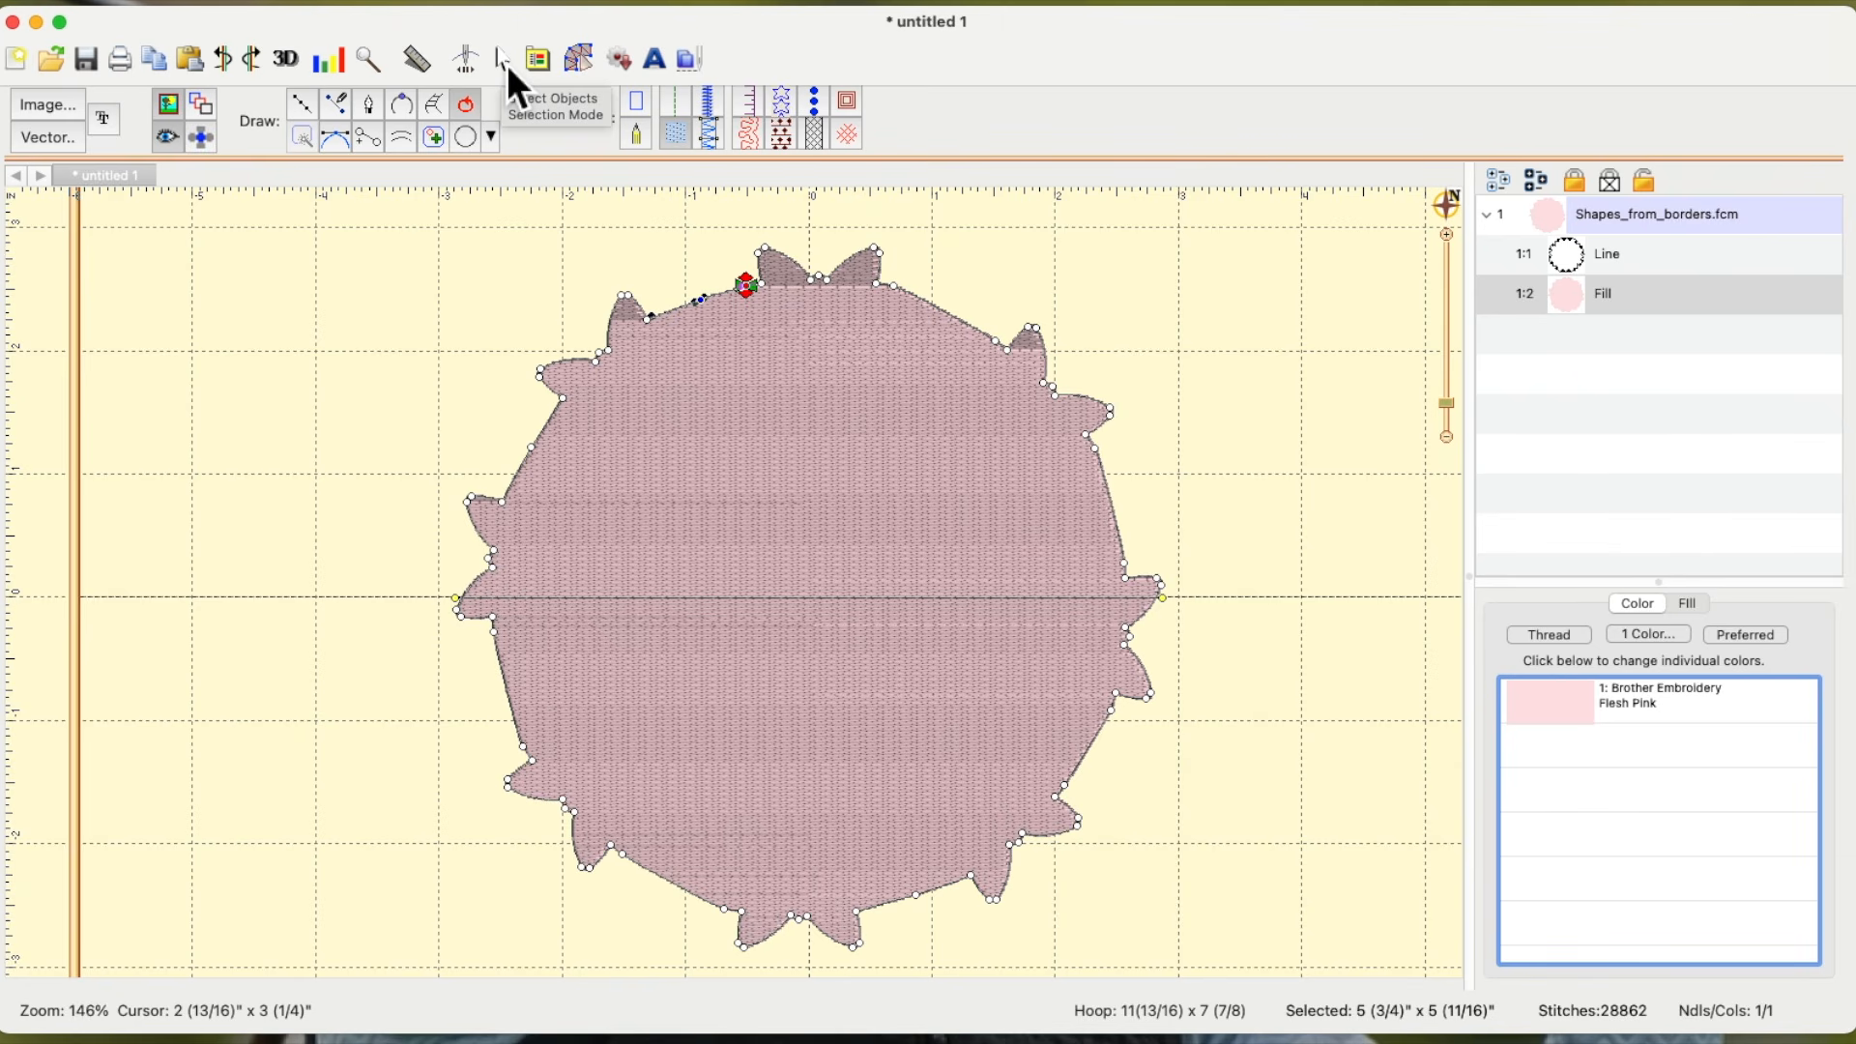
- Combine the inner line with the pink fill using Combine Holes to cut out the wreath's center
{"action": "left_click", "coordinate": [1621, 261], "text": "shift"}
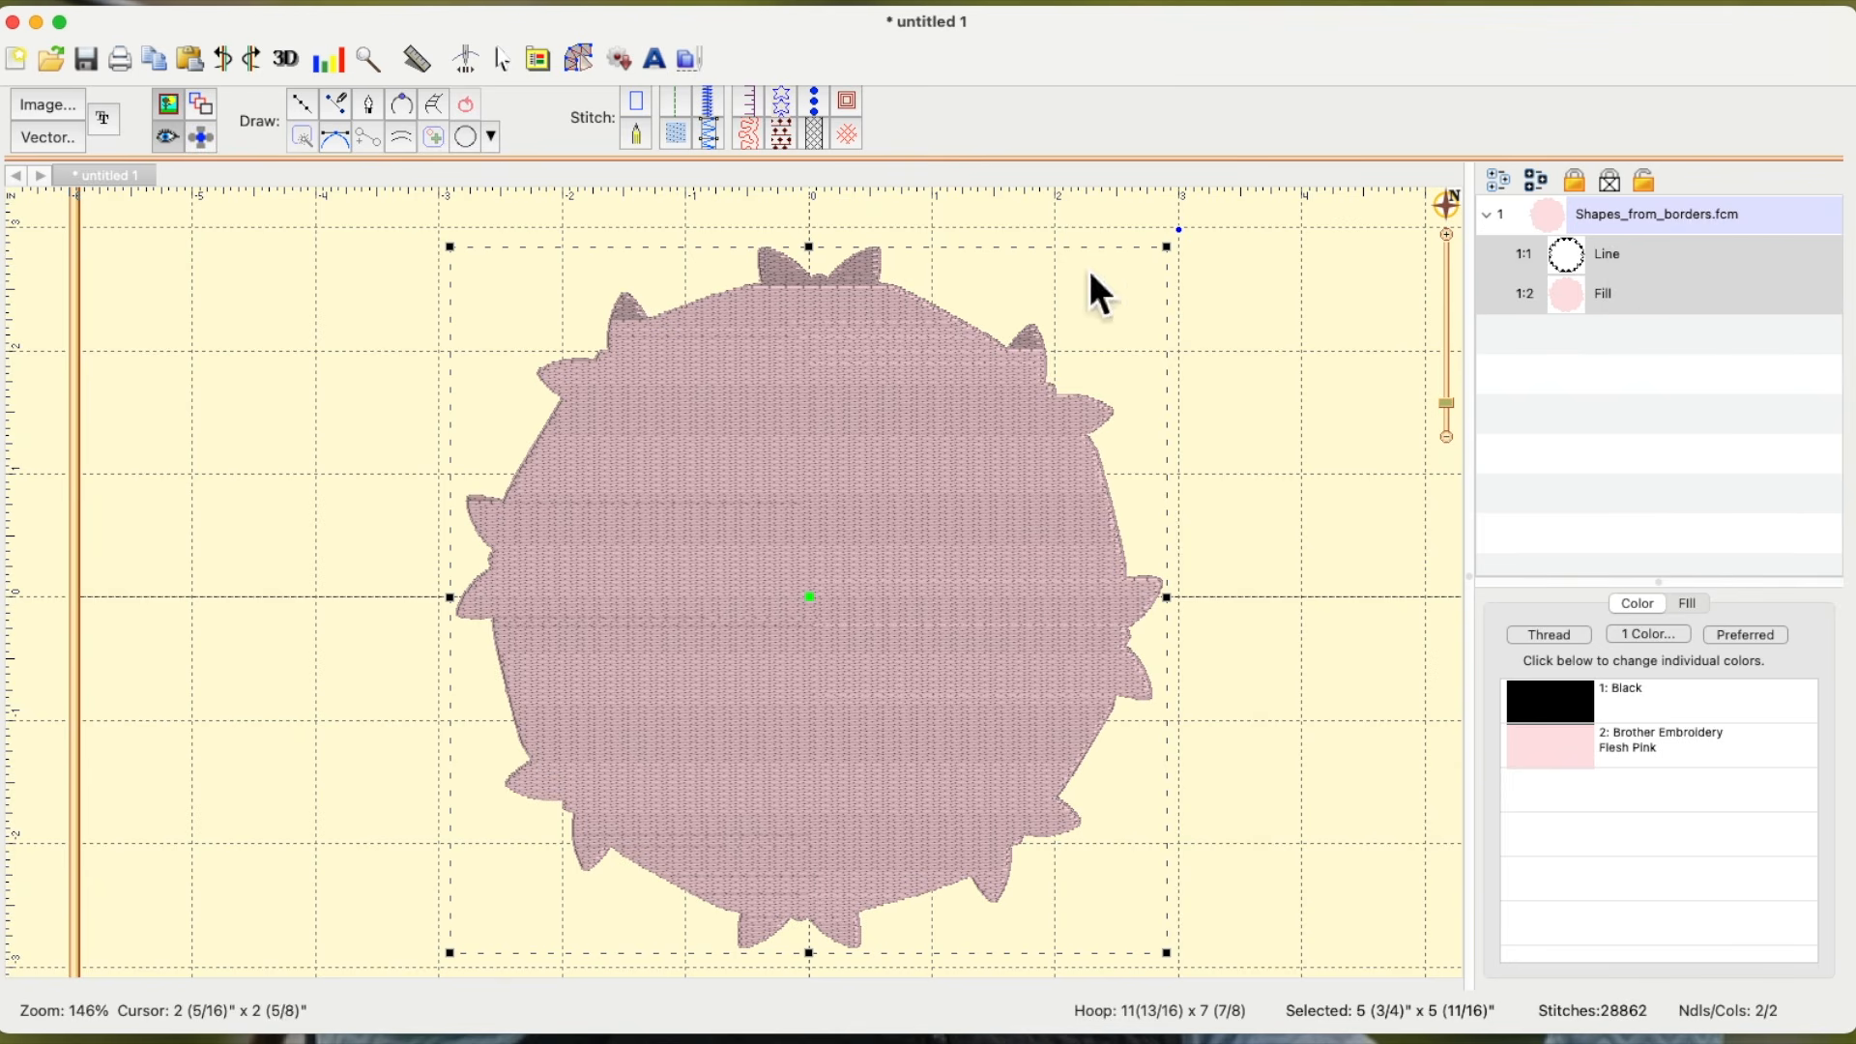
{"action": "left_click", "coordinate": [331, 1]}
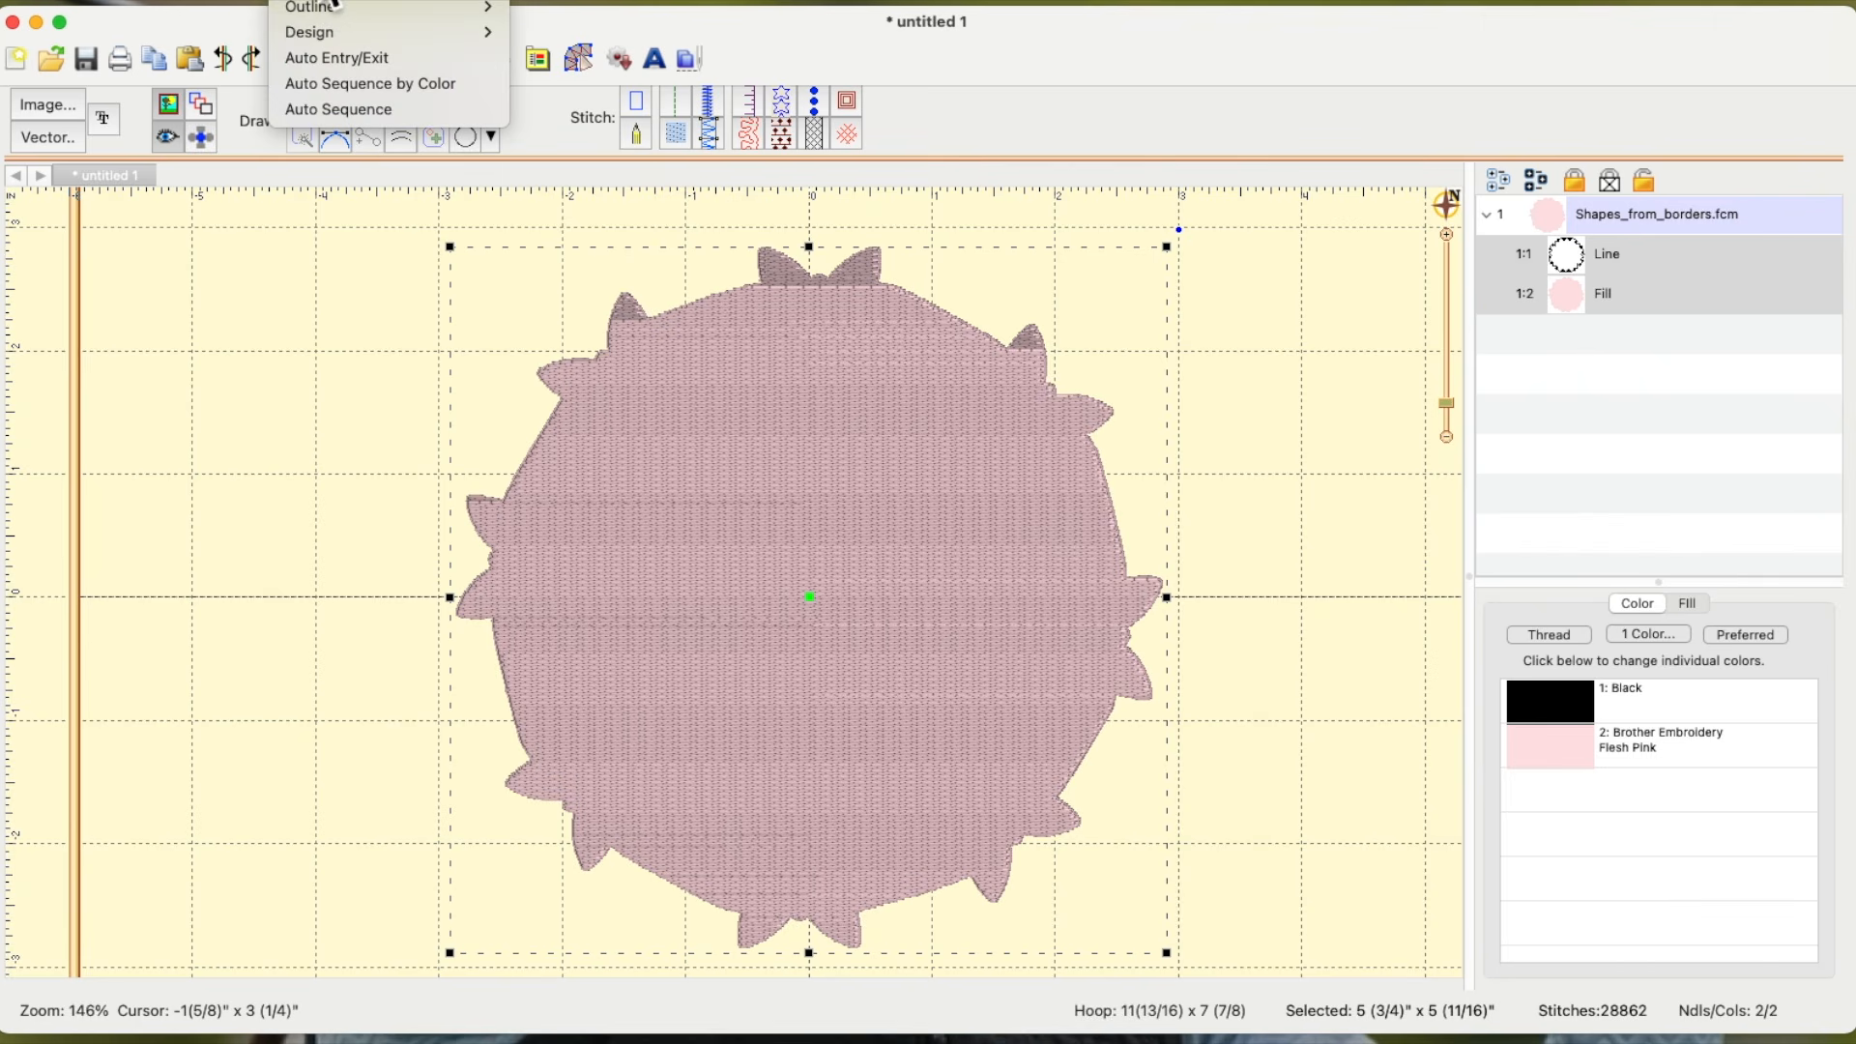
{"action": "mouse_move", "coordinate": [322, 11]}
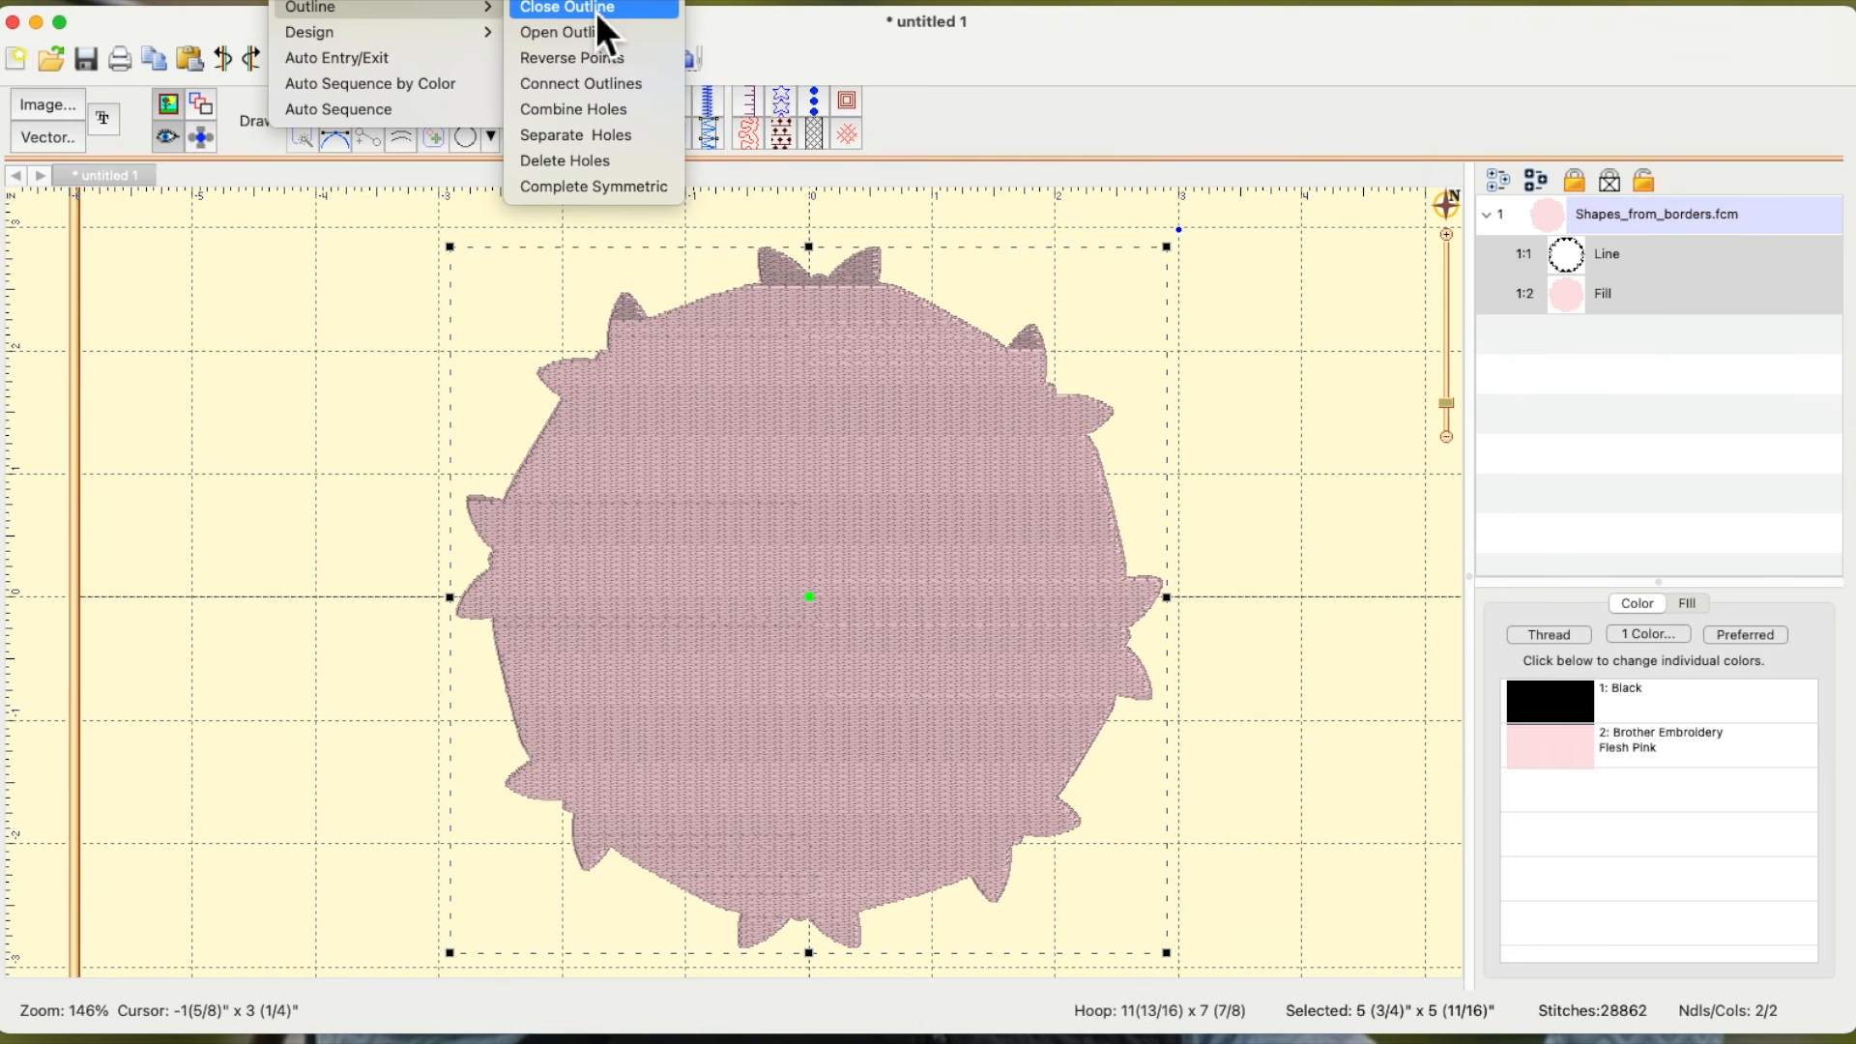
{"action": "left_click", "coordinate": [617, 122]}
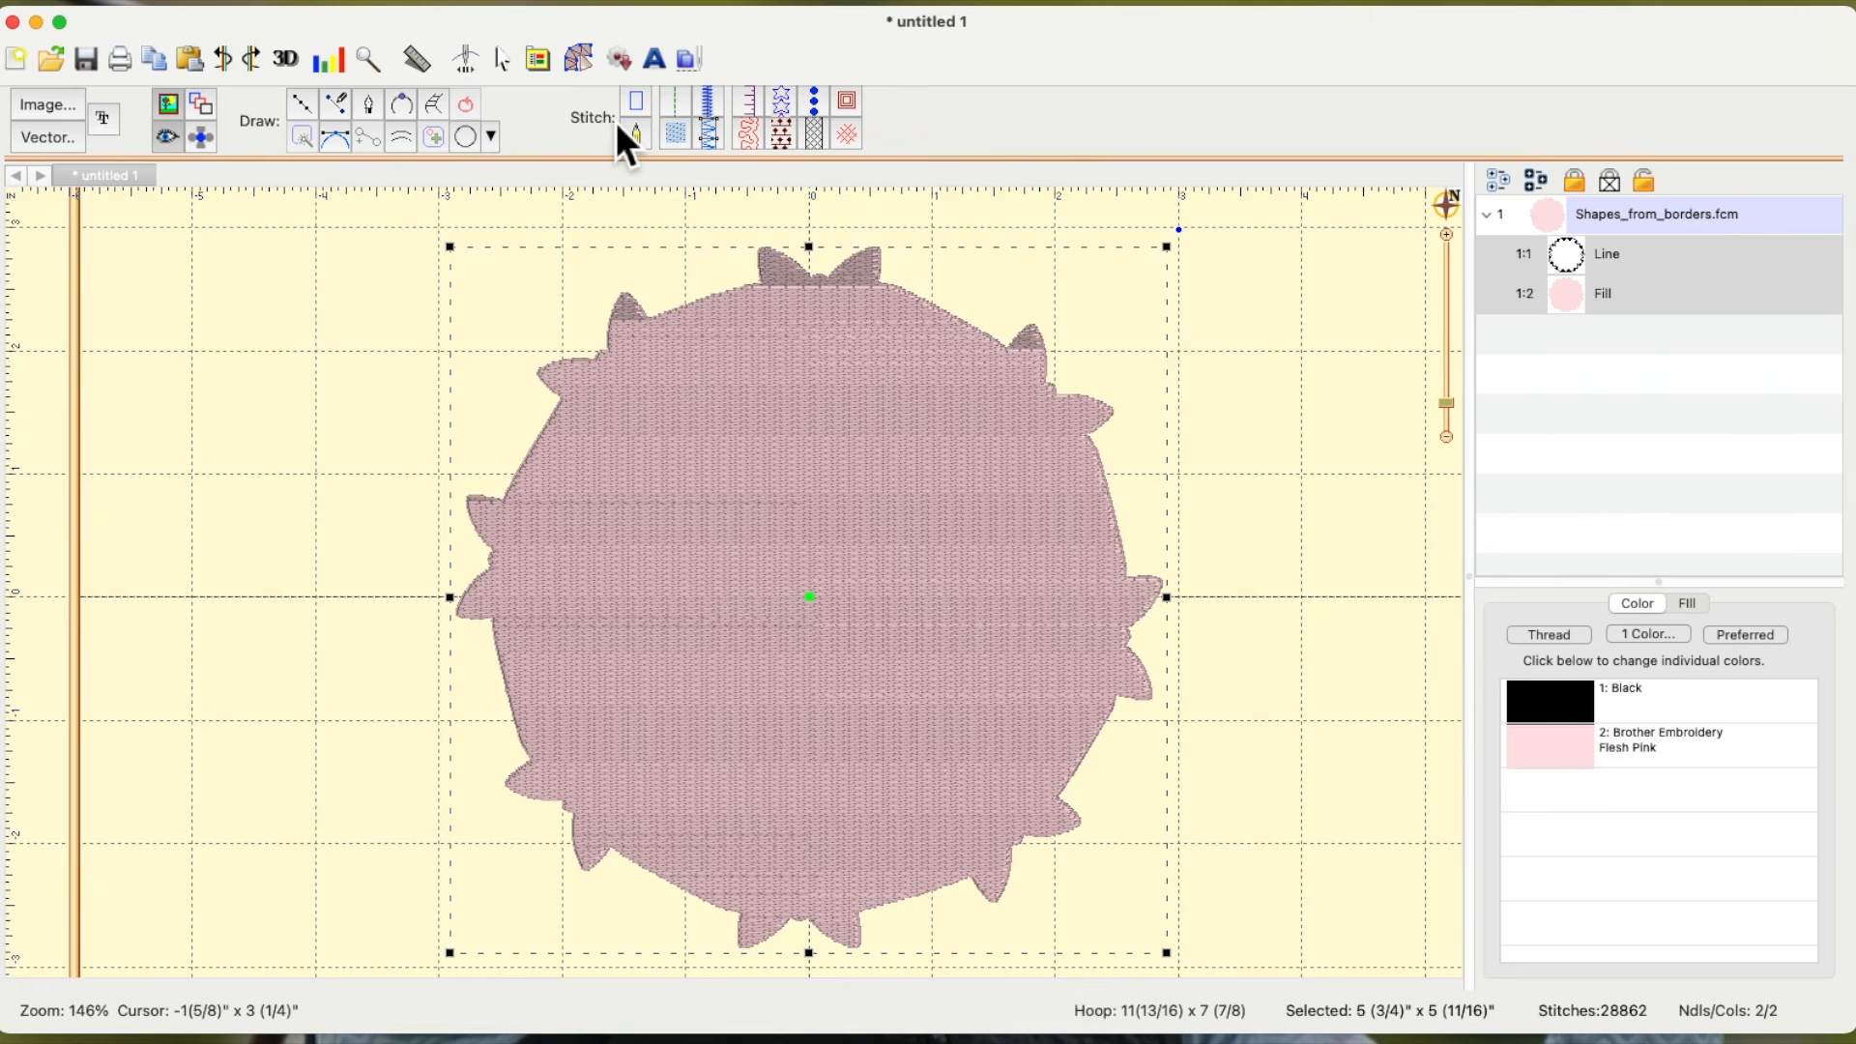
{"action": "left_click", "coordinate": [1177, 356]}
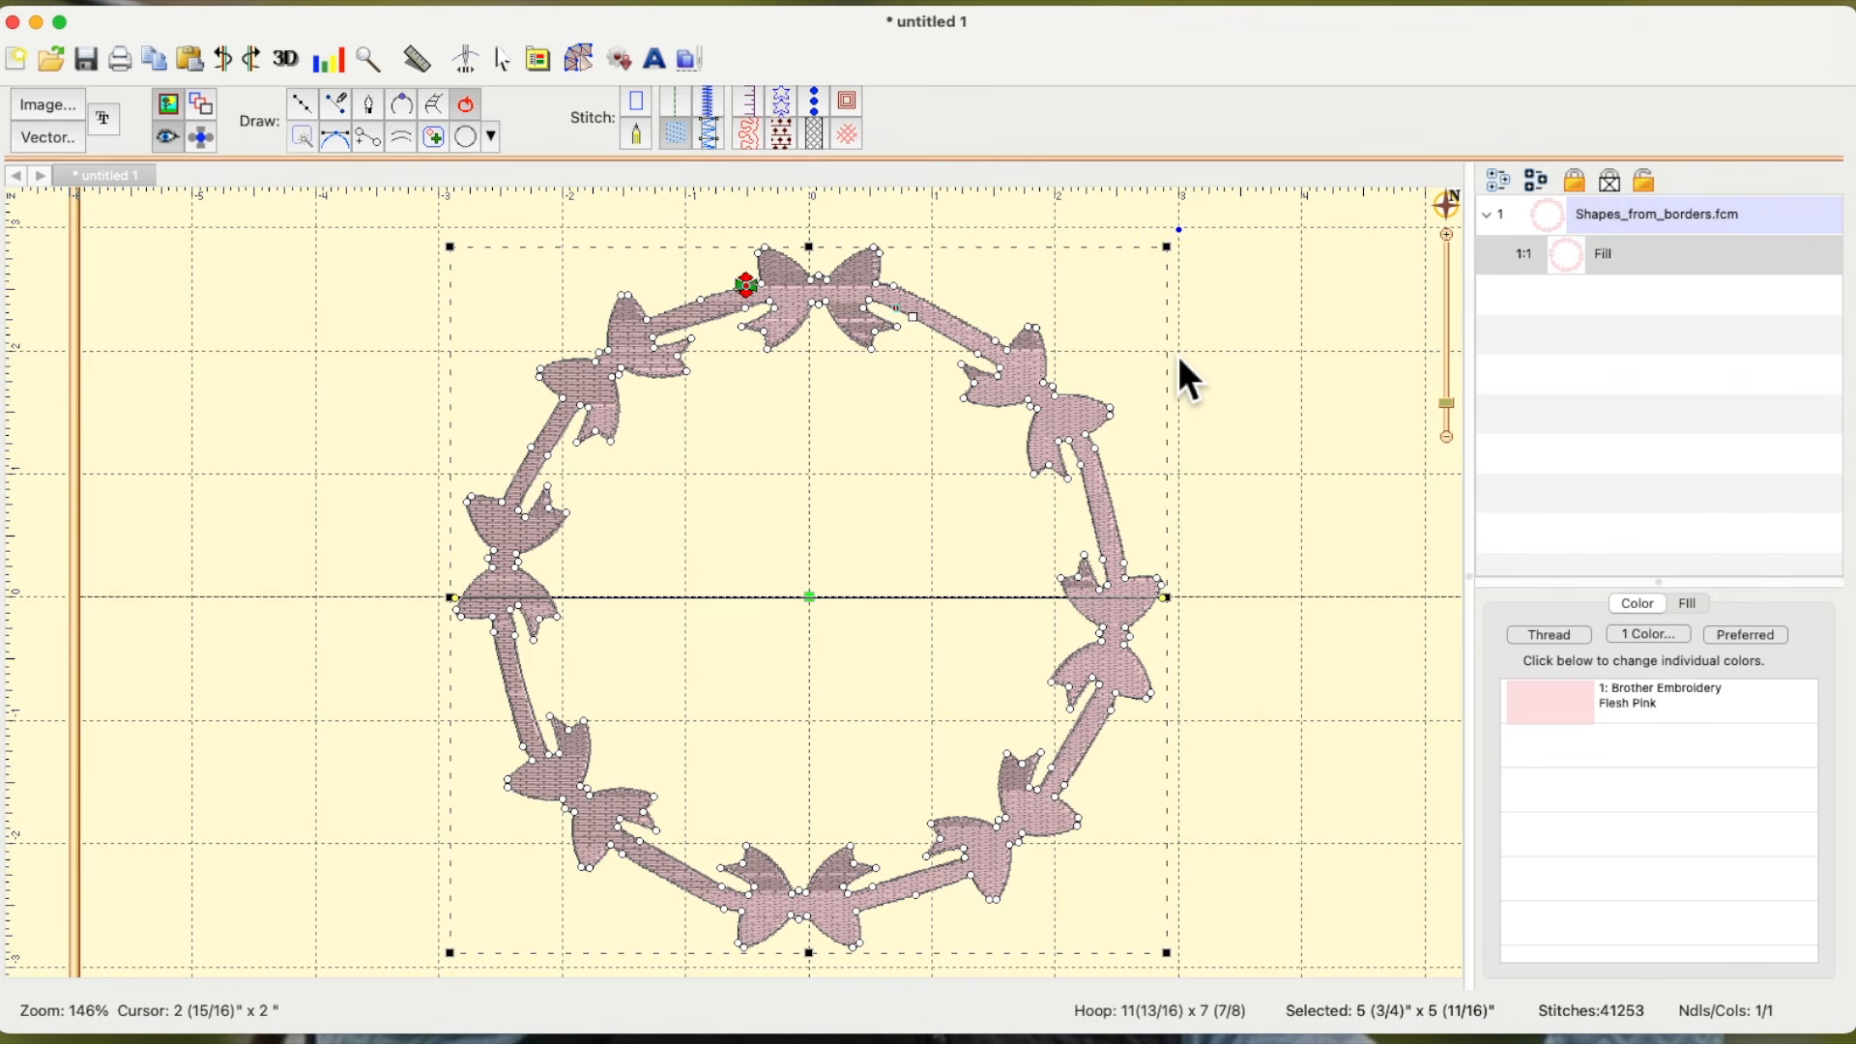
{"action": "left_click", "coordinate": [1204, 259]}
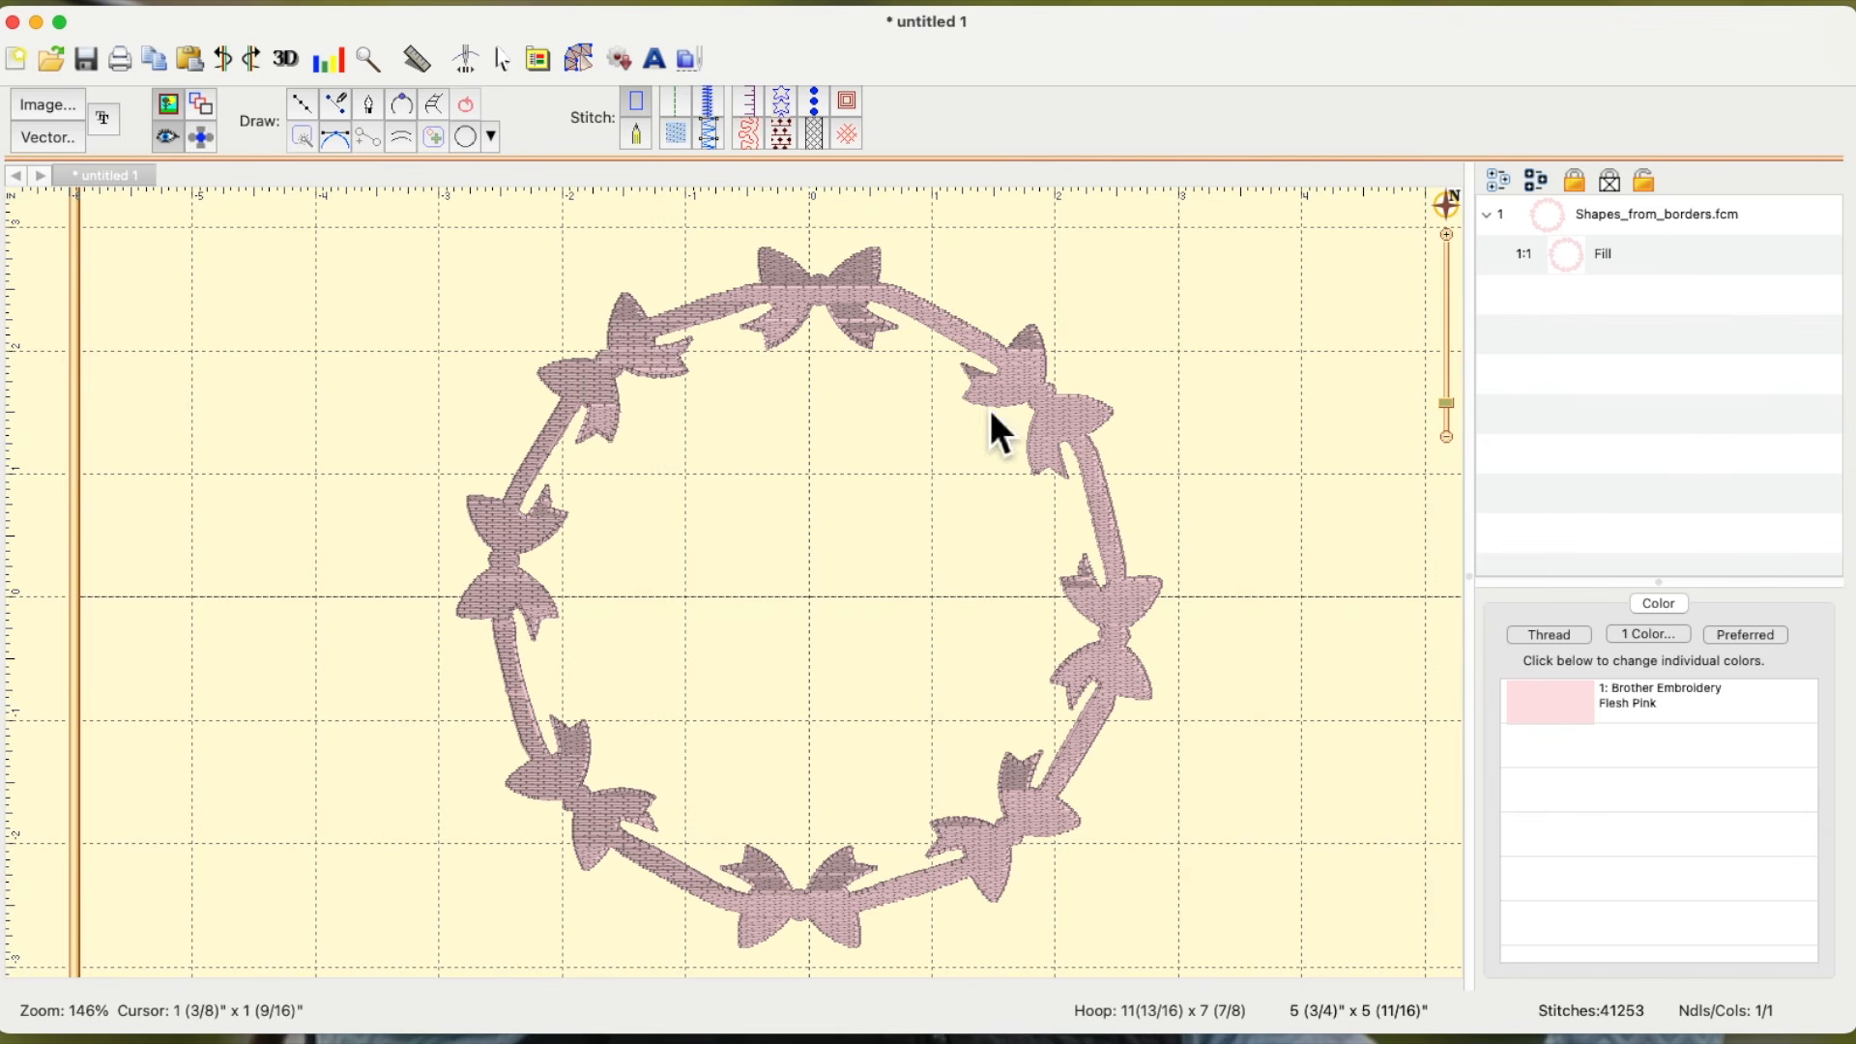
- Examine the wreath's stitch sequence in the stitch simulator to a little past halfway
{"action": "left_click", "coordinate": [472, 63]}
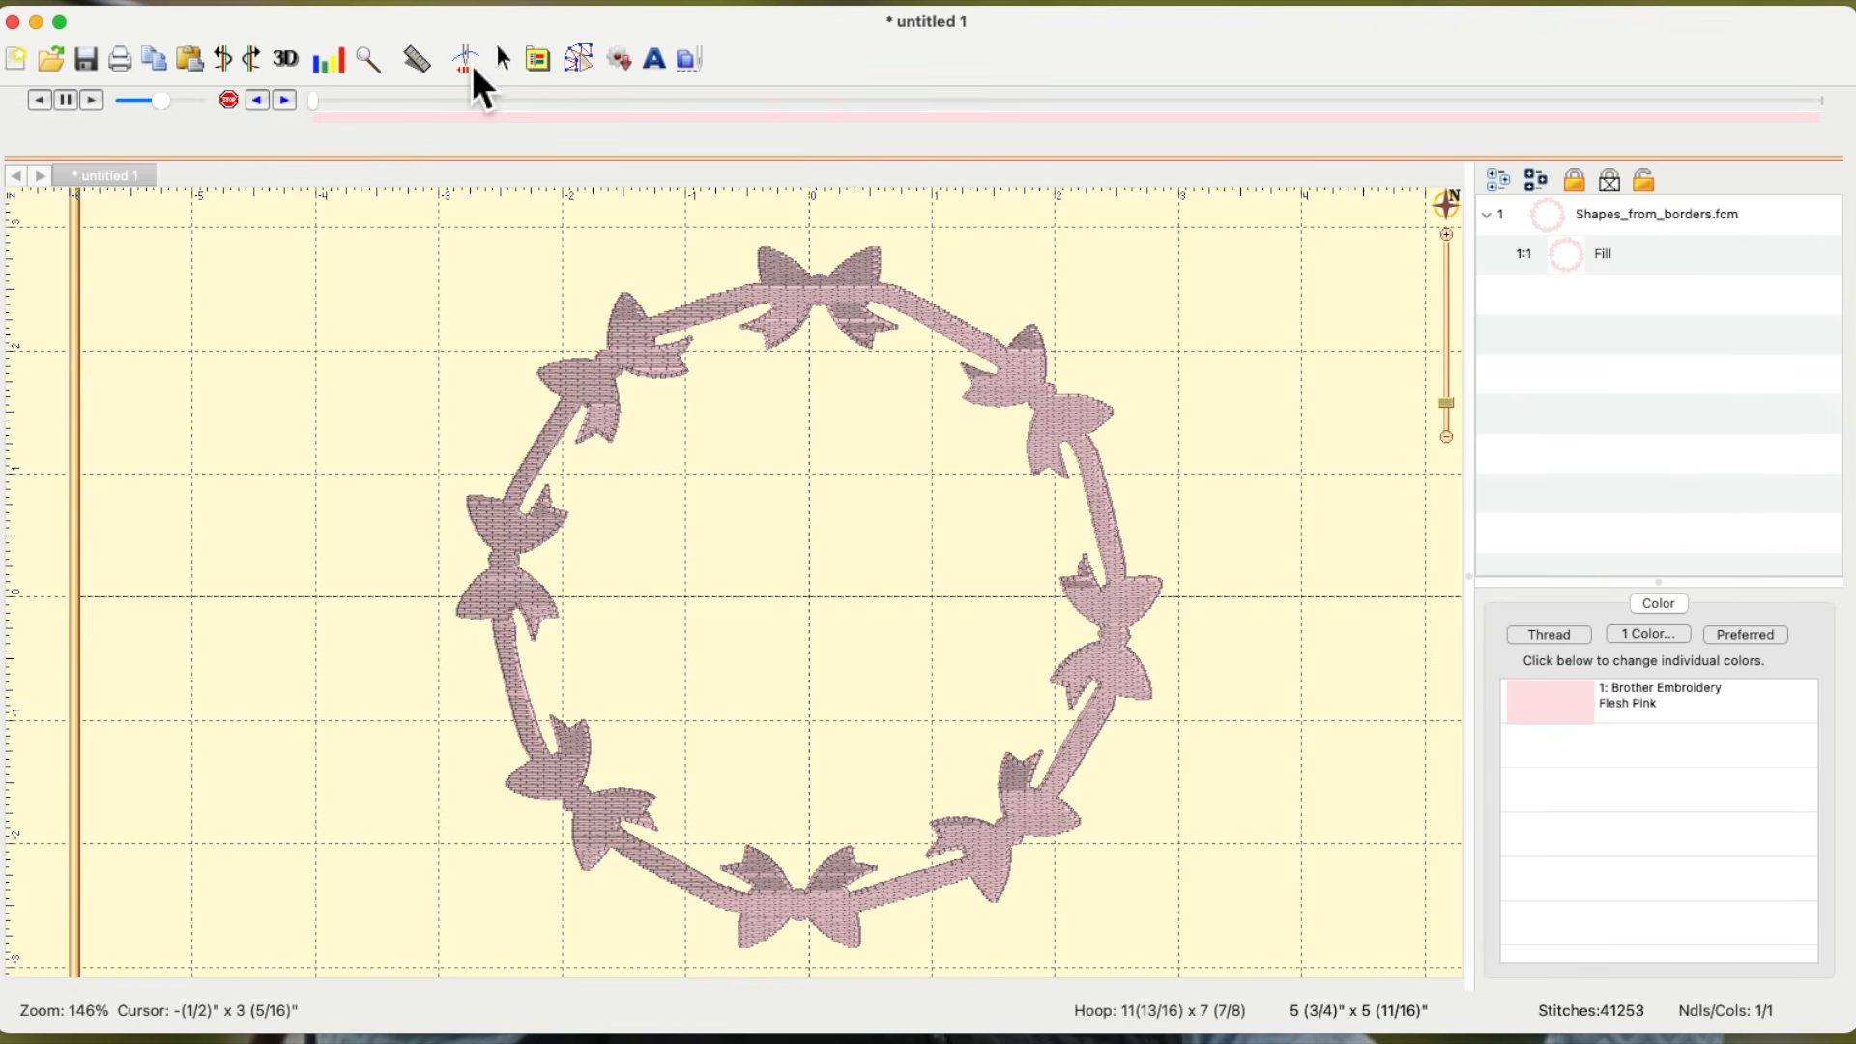
{"action": "left_click_drag", "start_coordinate": [321, 113], "coordinate": [1123, 170]}
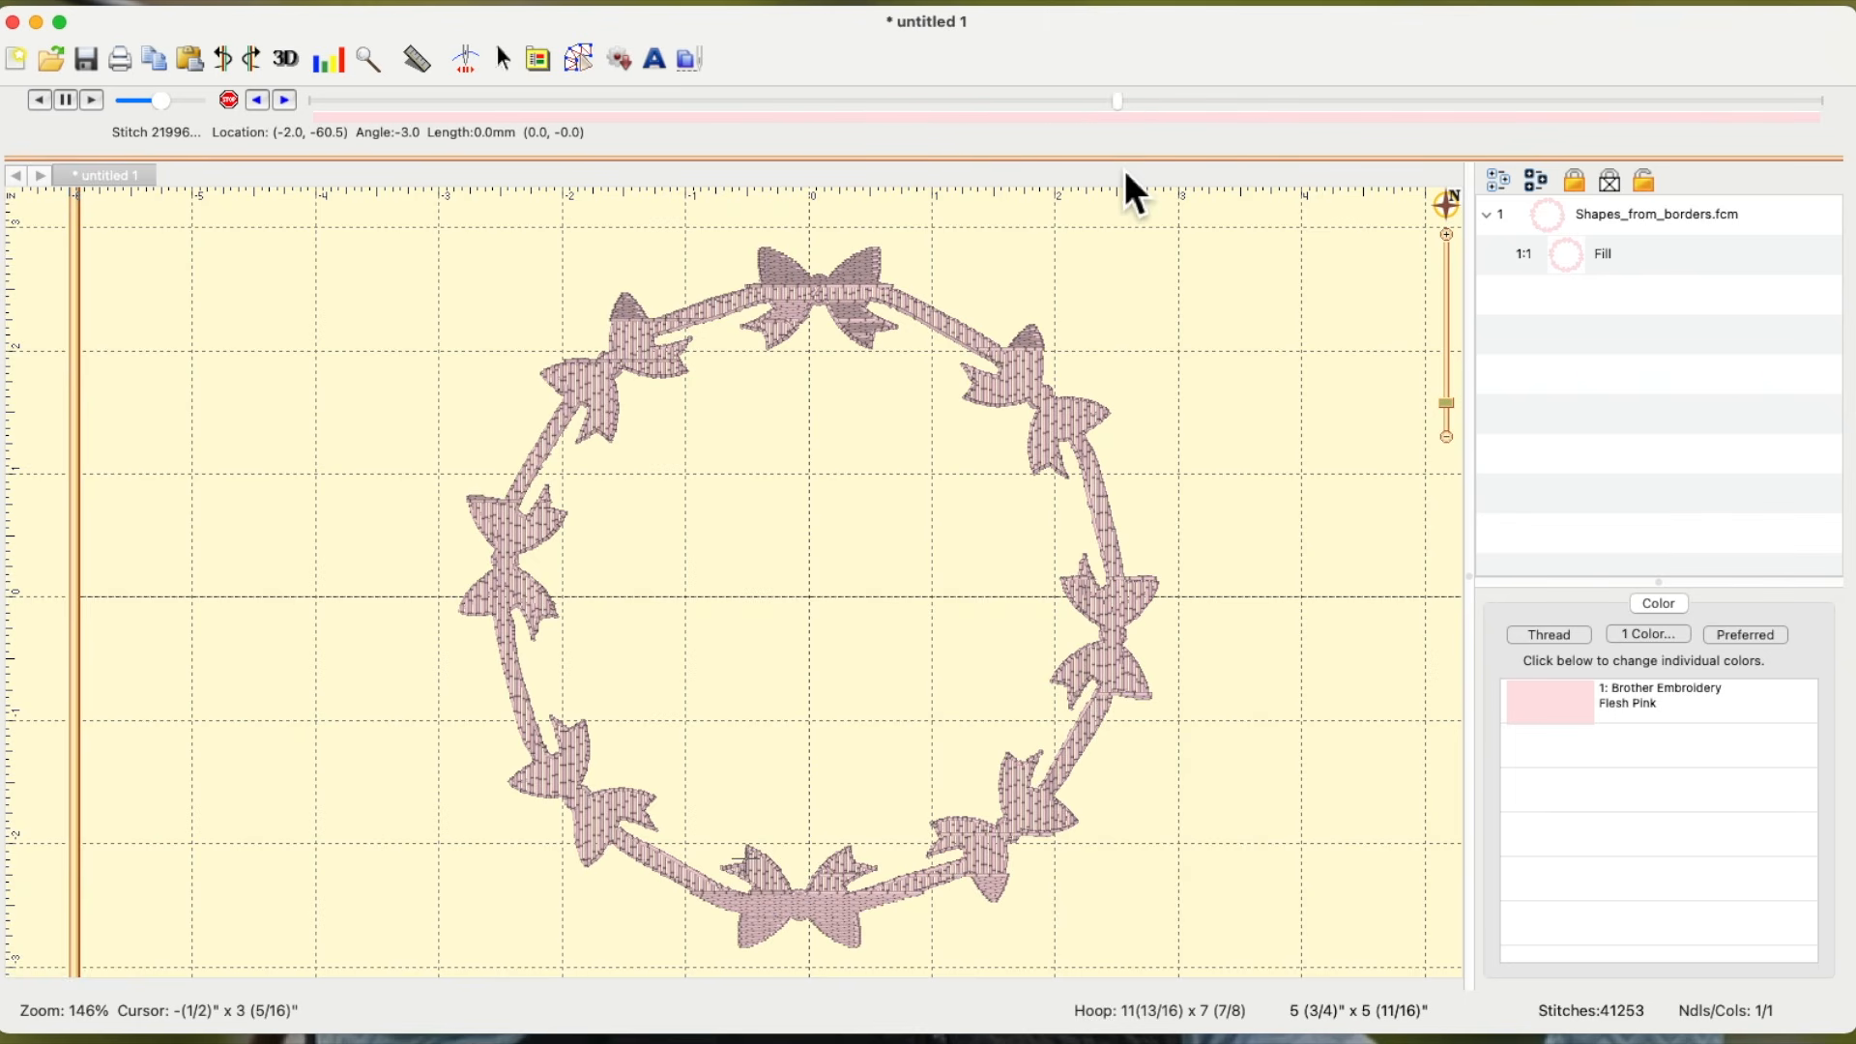
{"action": "left_click", "coordinate": [620, 59]}
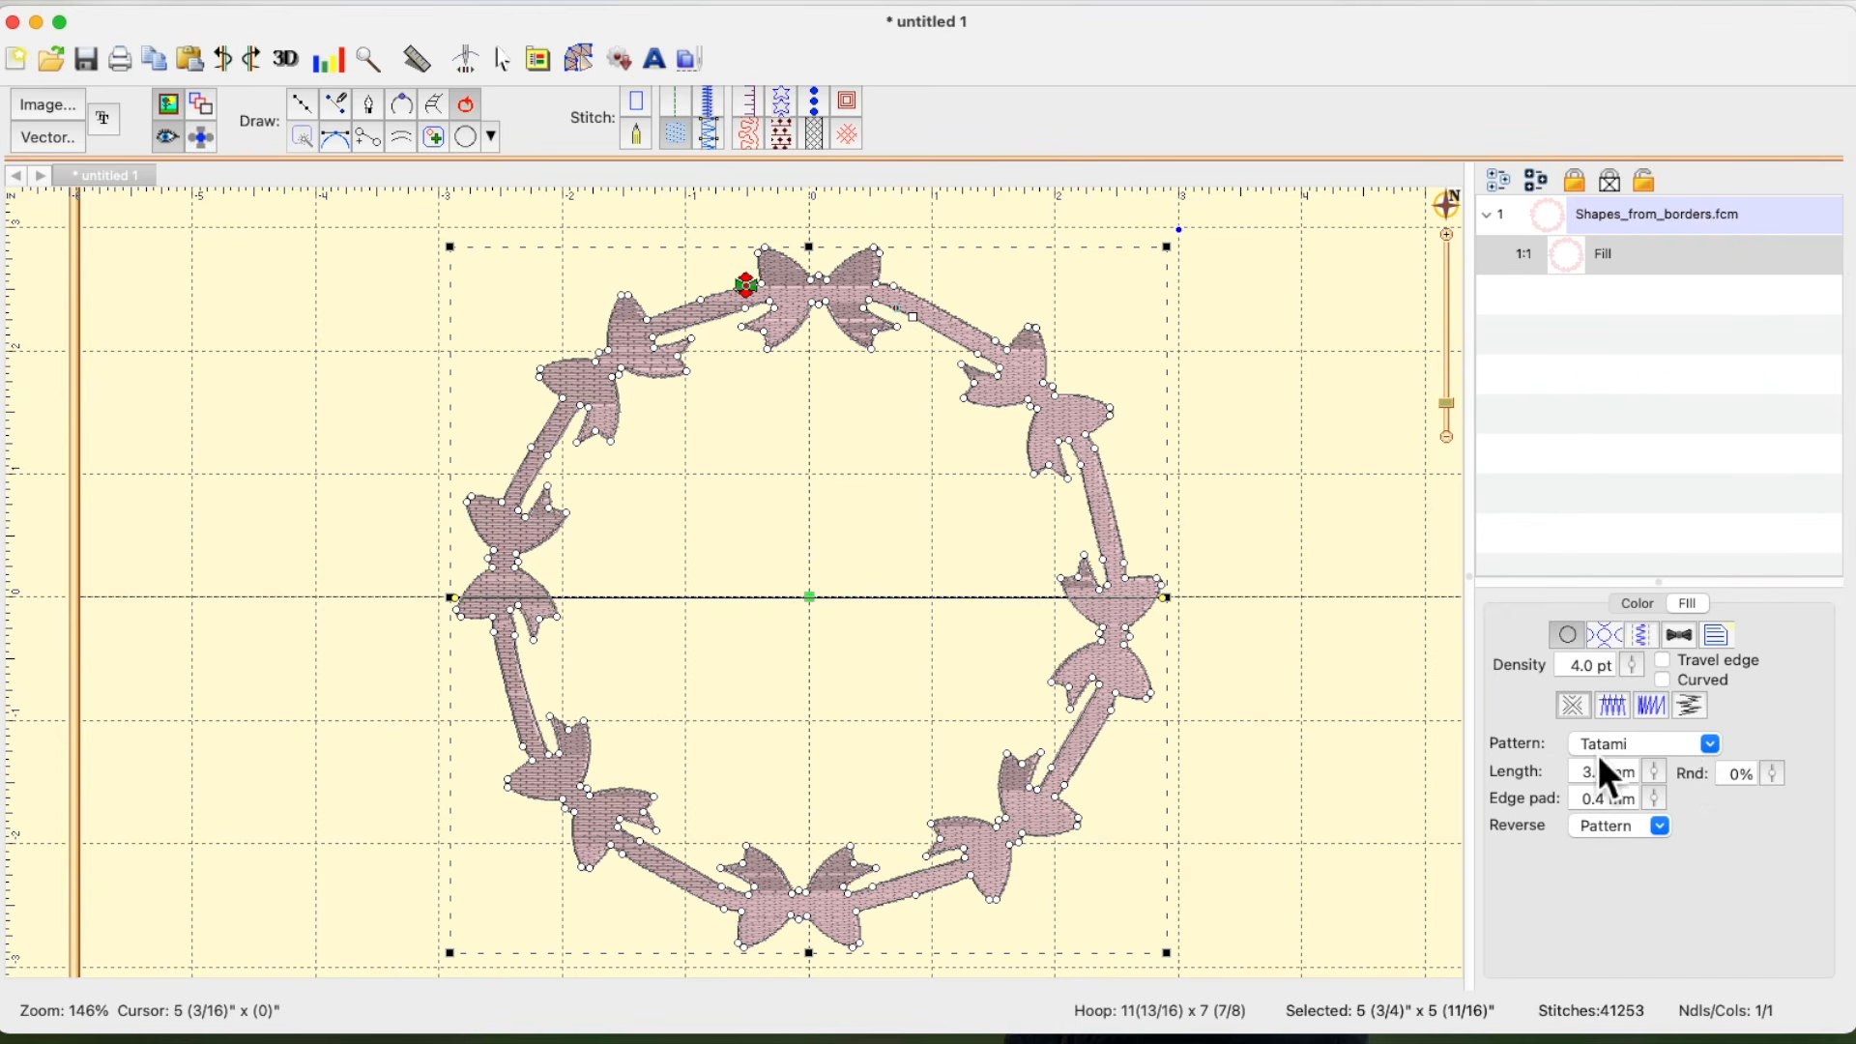
- Try the Diamond 1 pattern on the wreath's fill and return it to Tatami
{"action": "left_click", "coordinate": [1712, 746]}
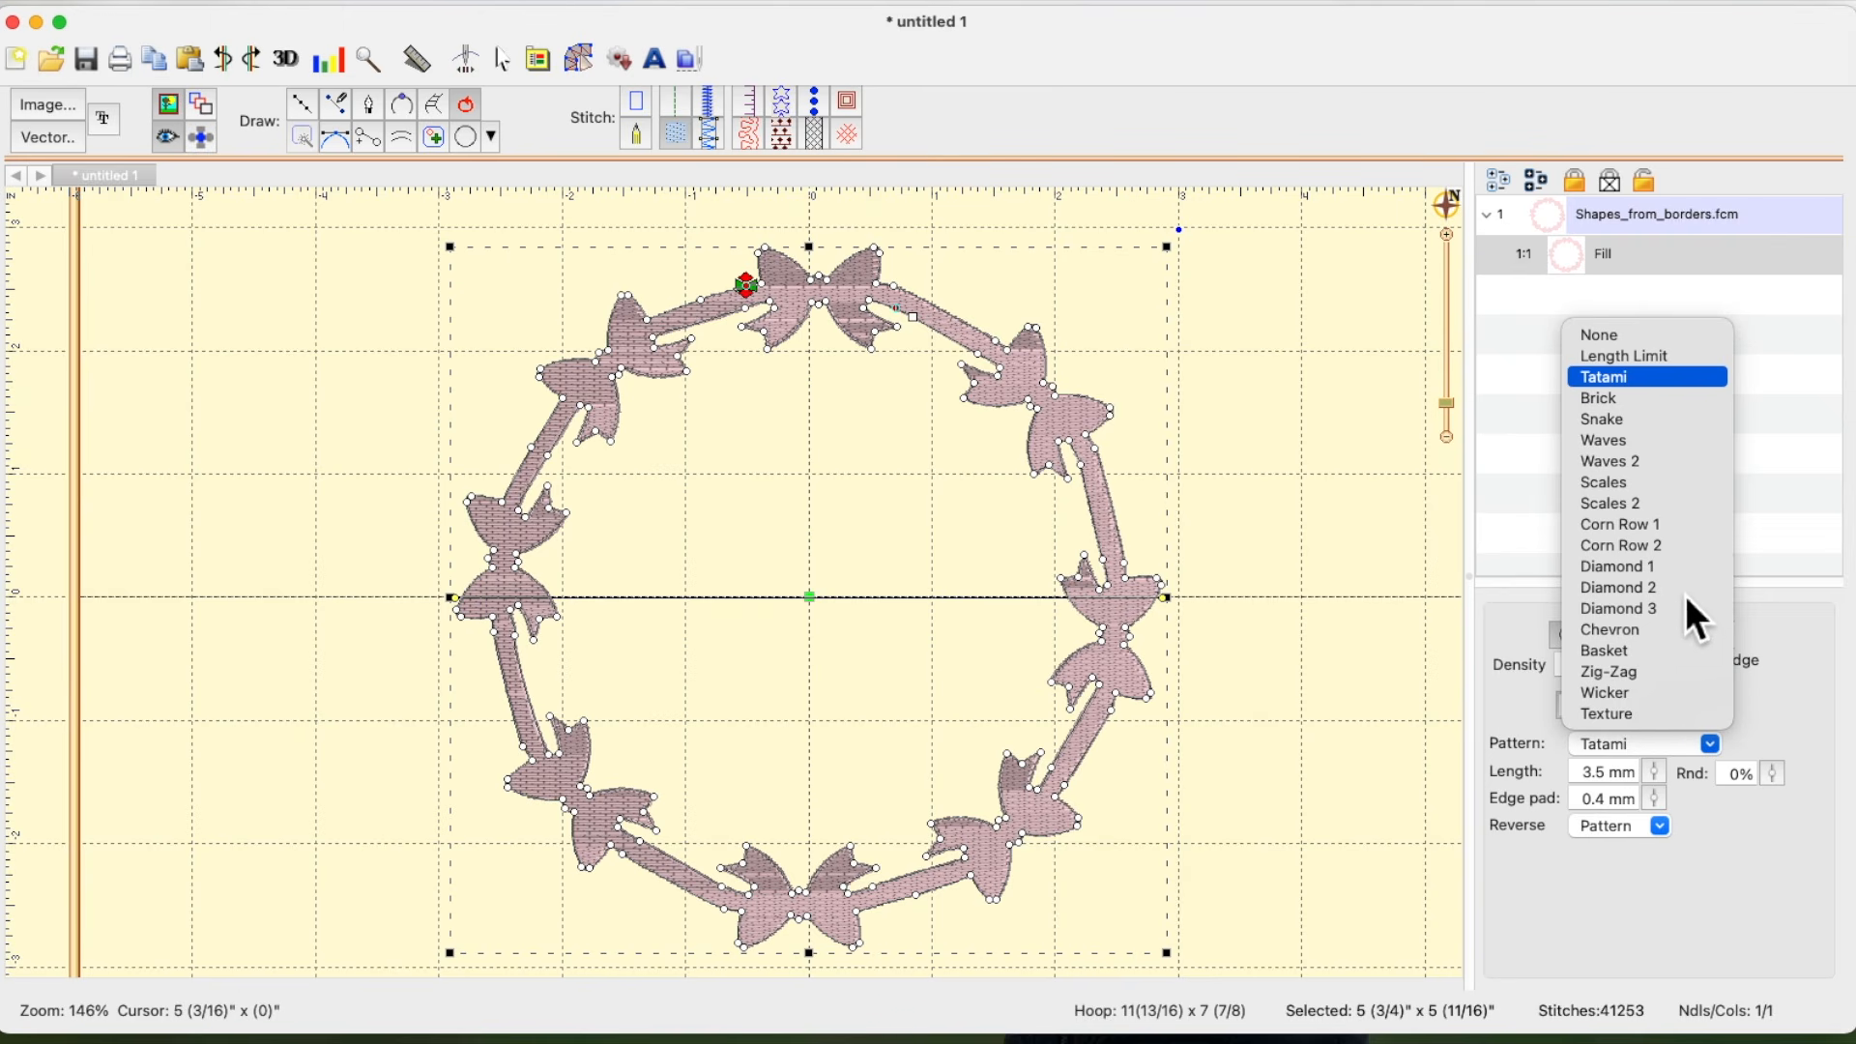
{"action": "left_click", "coordinate": [1620, 574]}
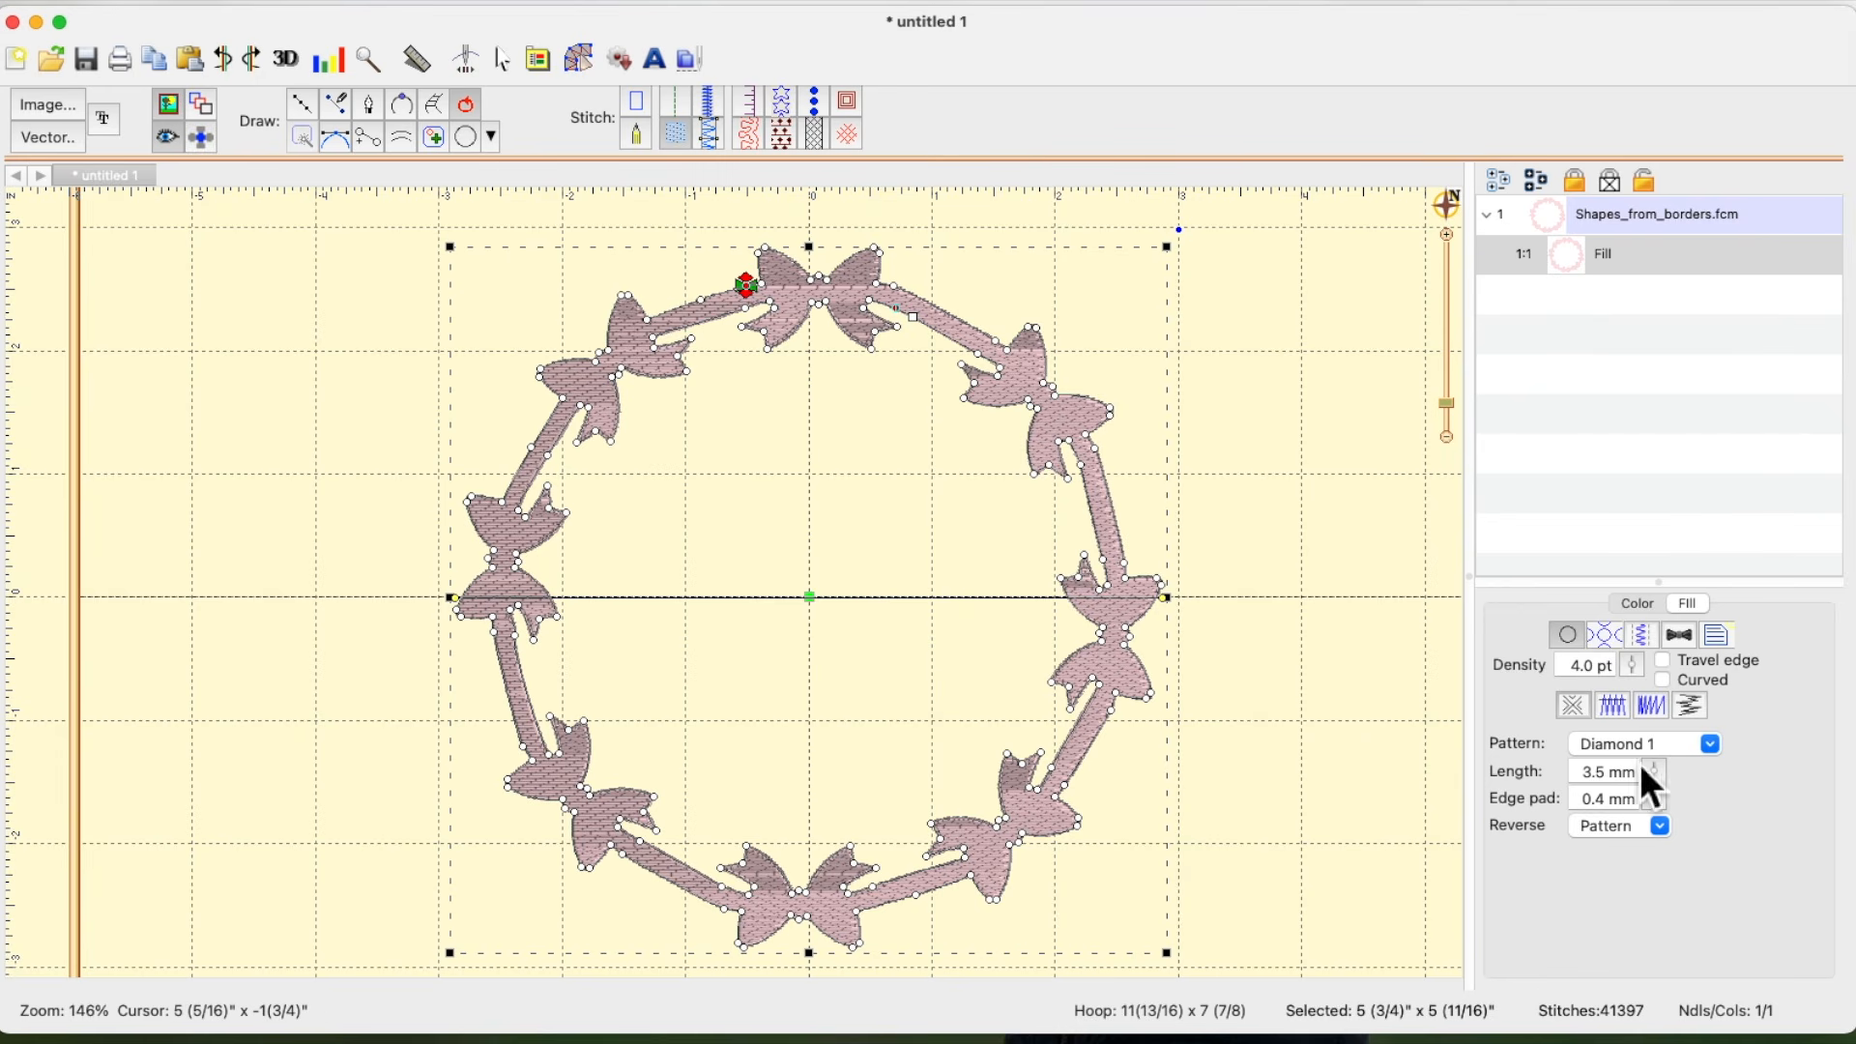
{"action": "left_click", "coordinate": [1717, 752]}
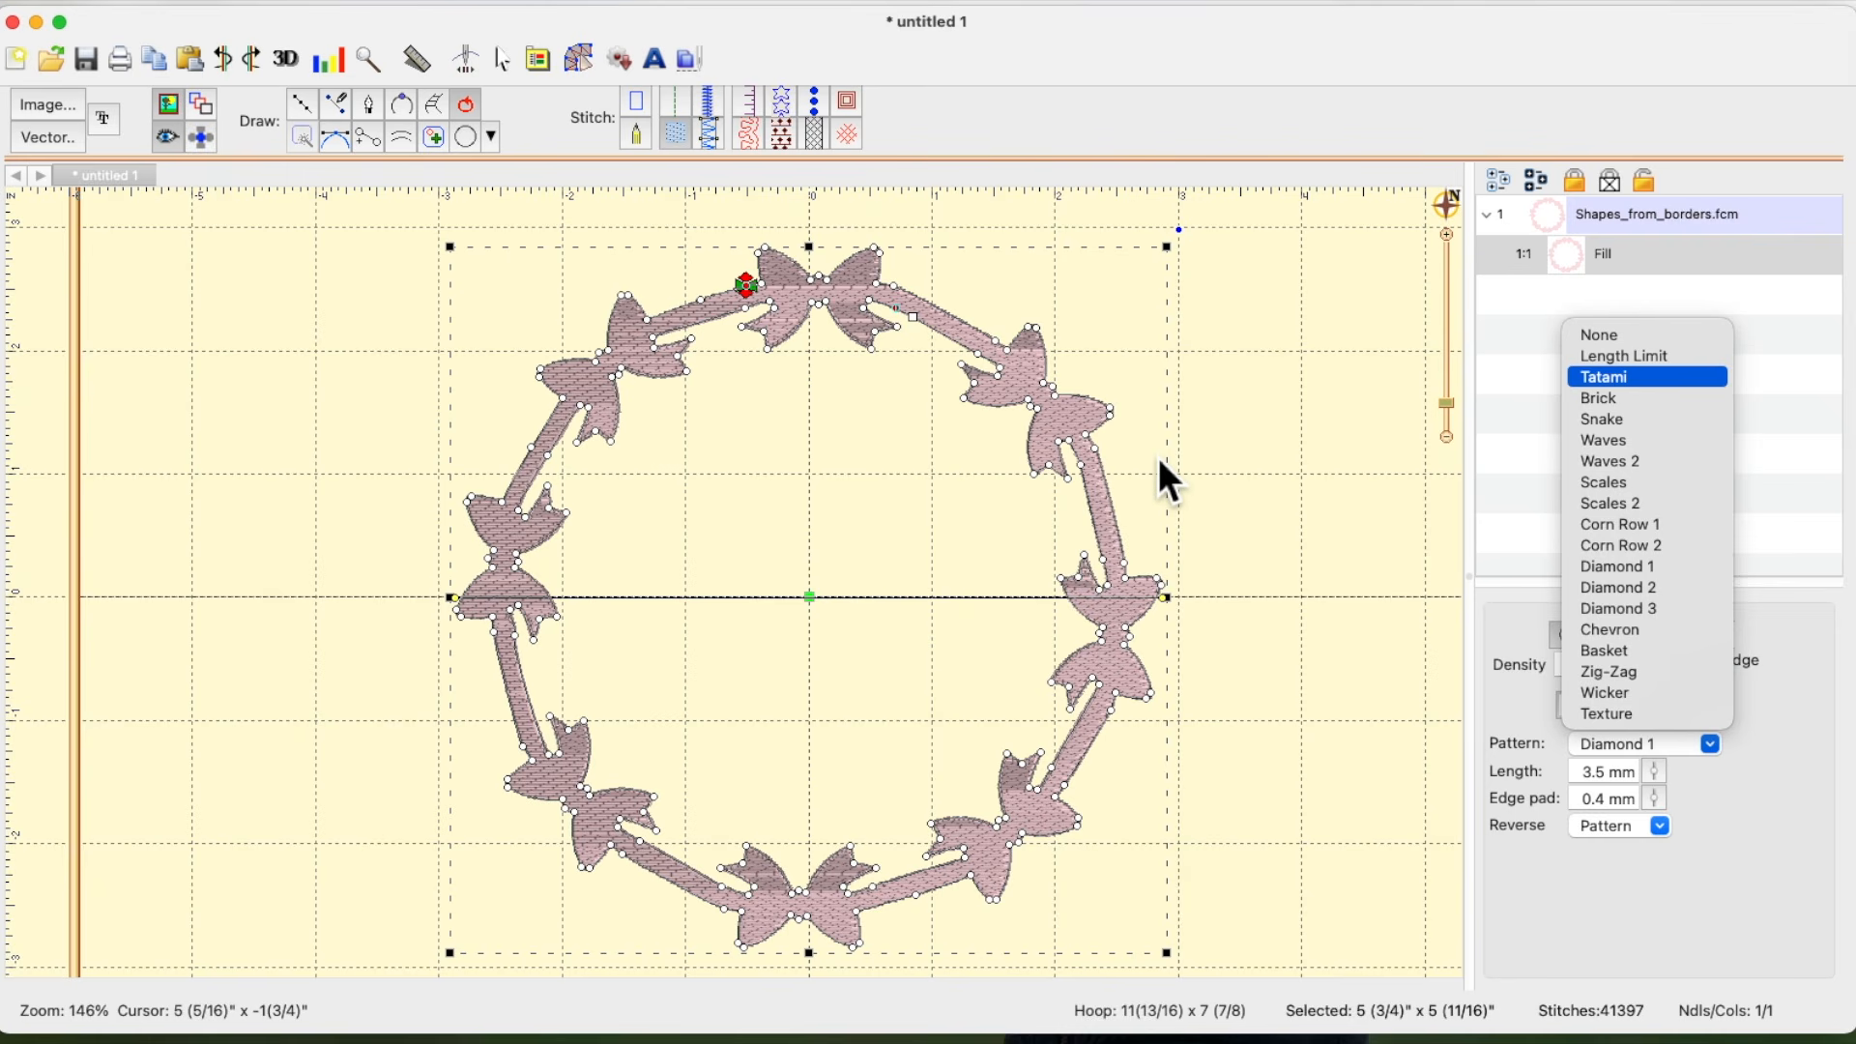
{"action": "key", "text": "Return"}
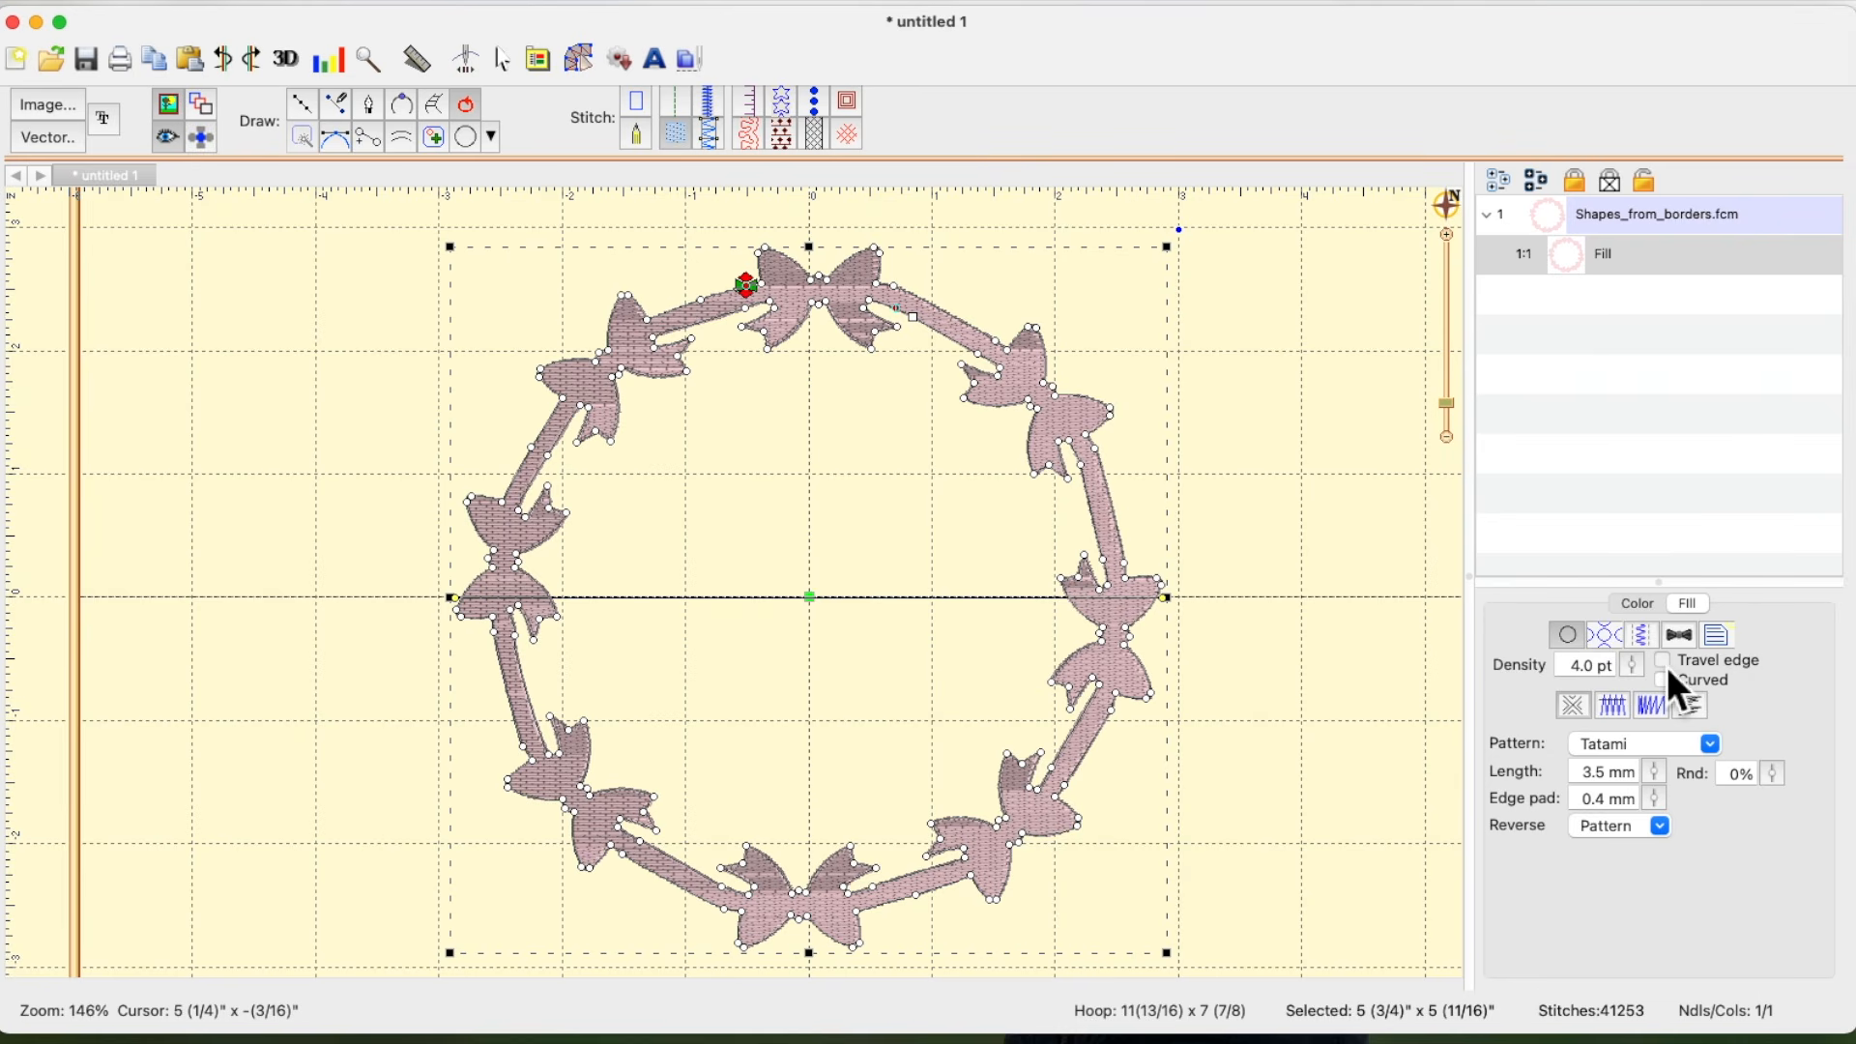
- Turn on Travel edge for the wreath's fill
{"action": "left_click", "coordinate": [1666, 663]}
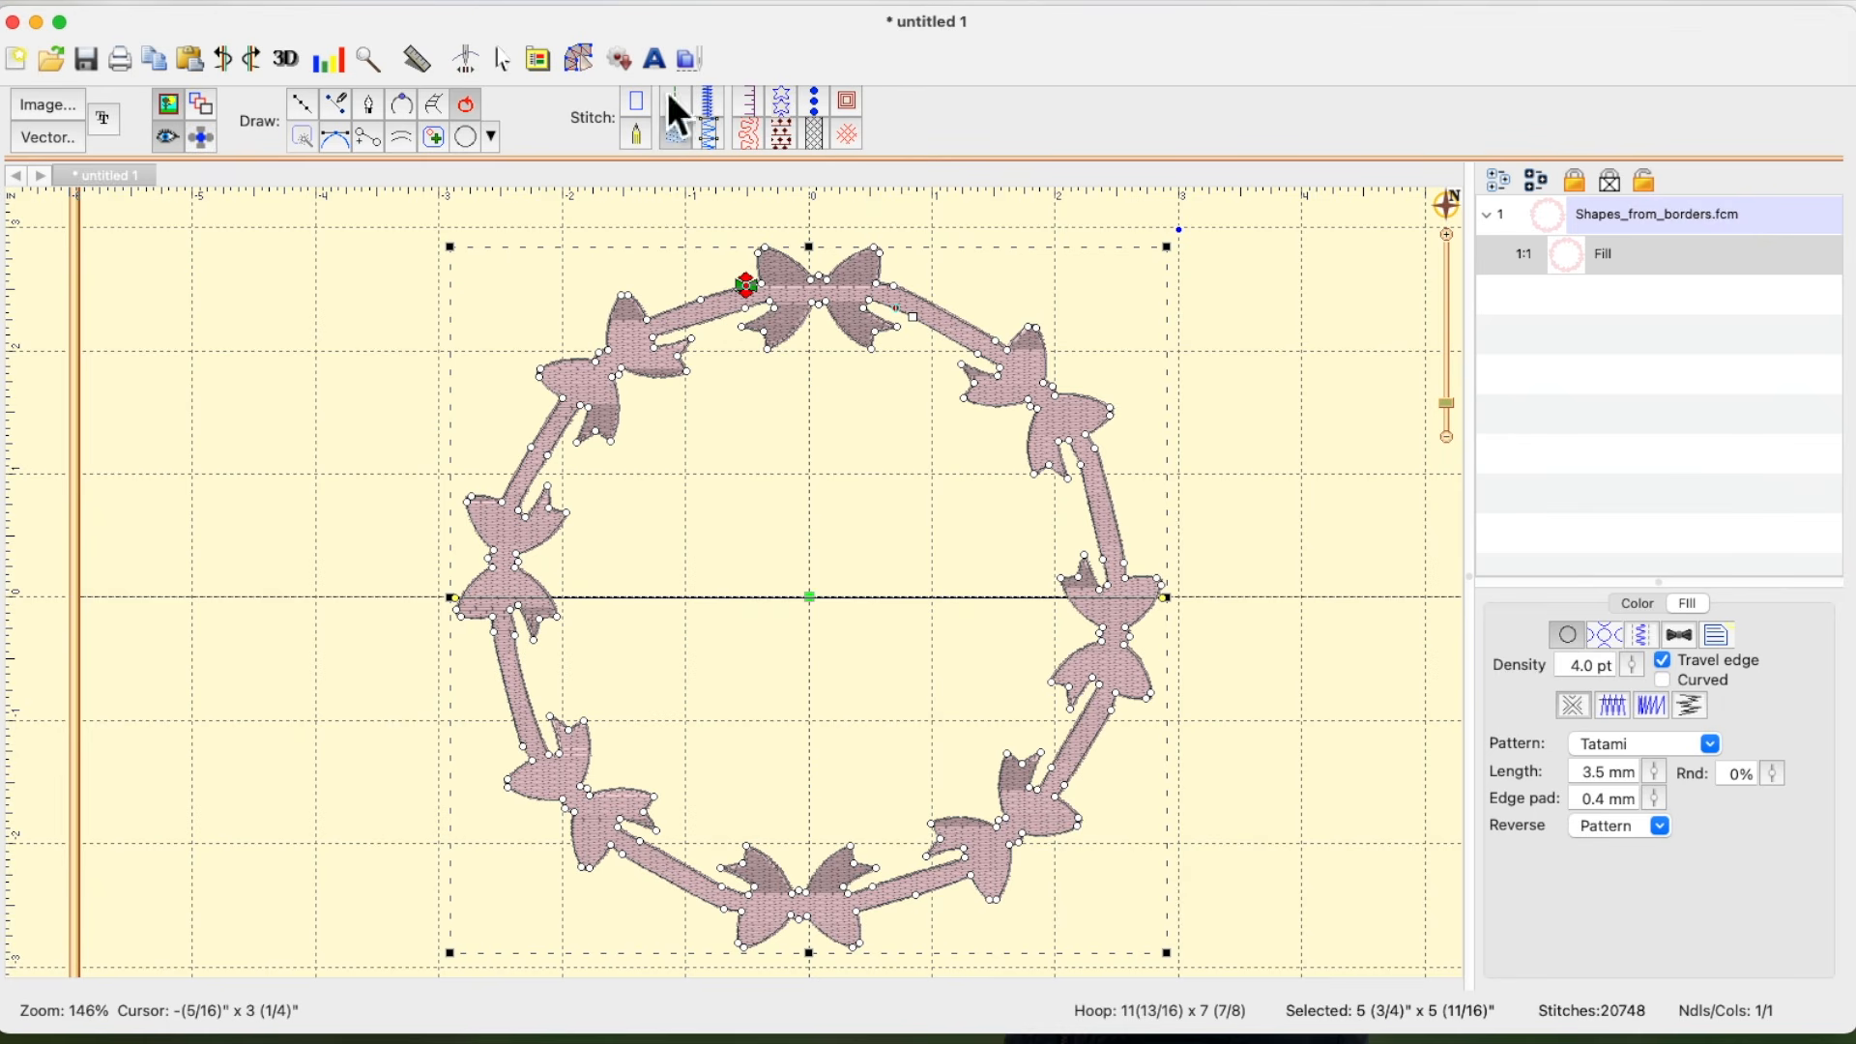
- Examine the wreath's stitch sequence in the stitch simulator from the first stitch through to the end
{"action": "left_click", "coordinate": [581, 60]}
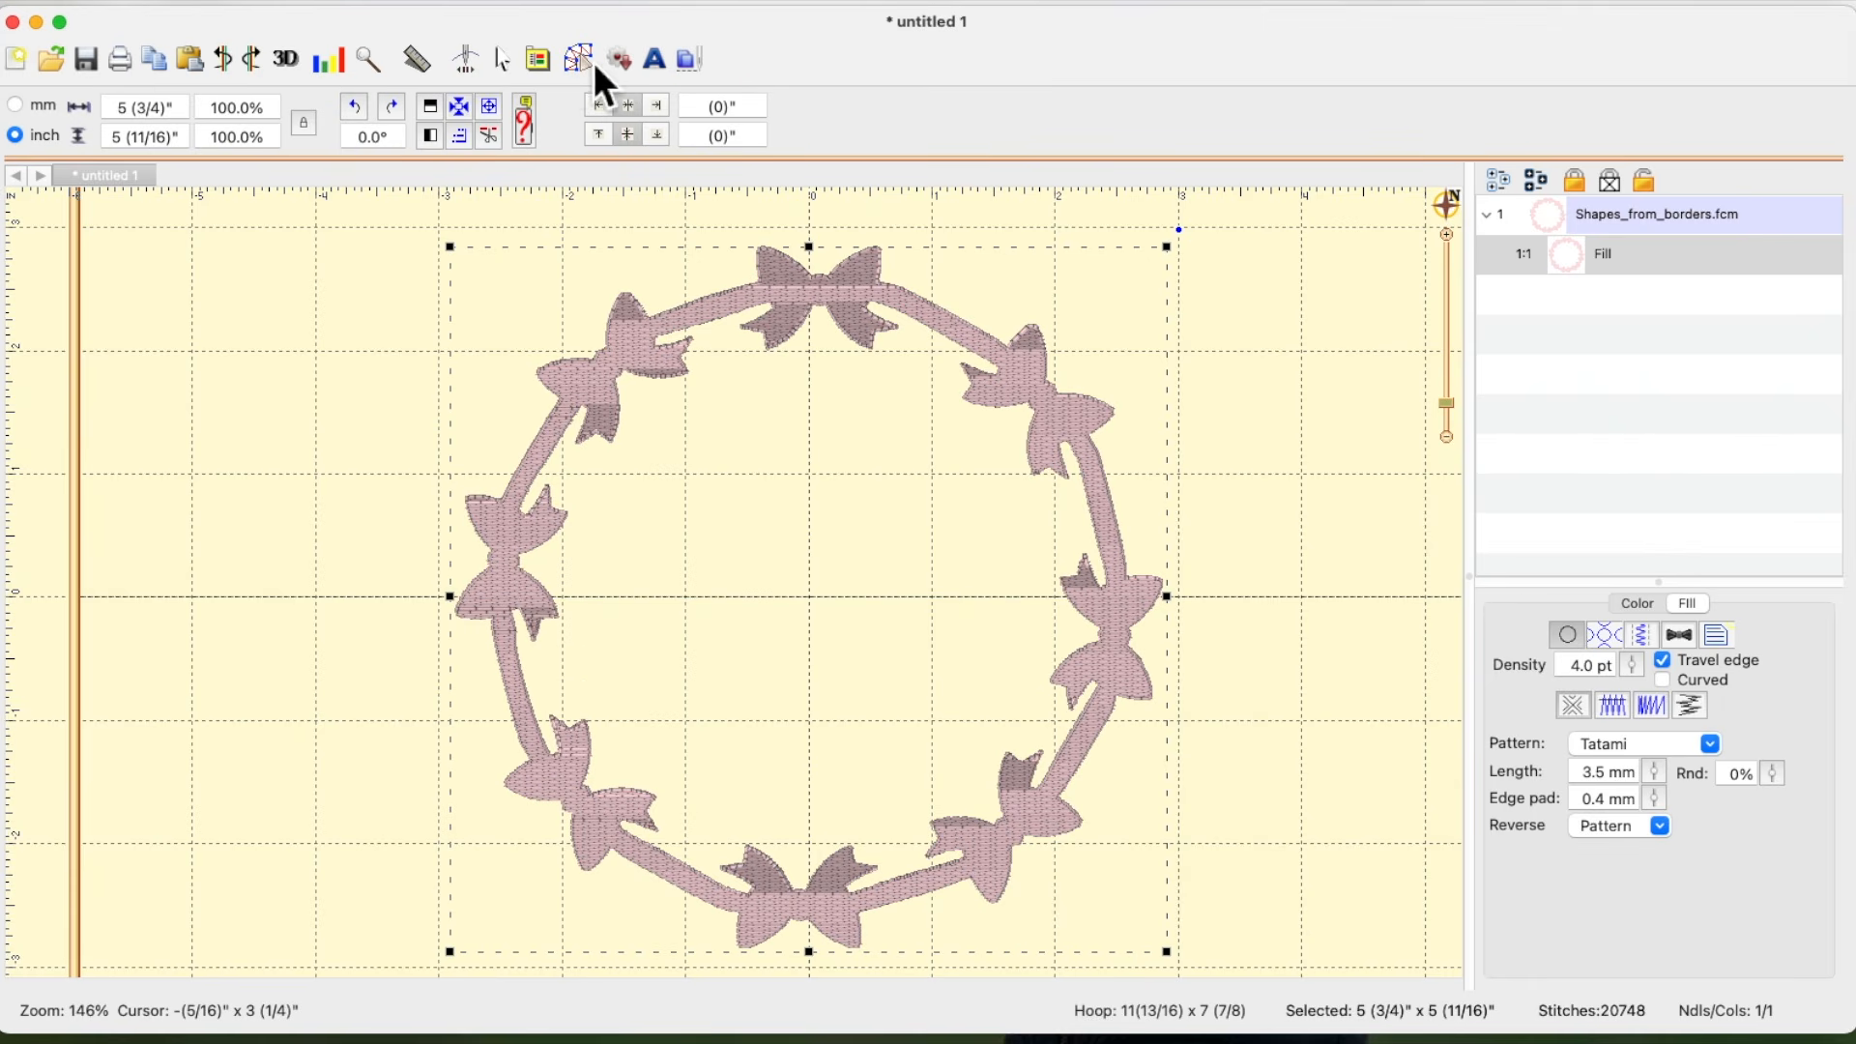
{"action": "left_click", "coordinate": [469, 60]}
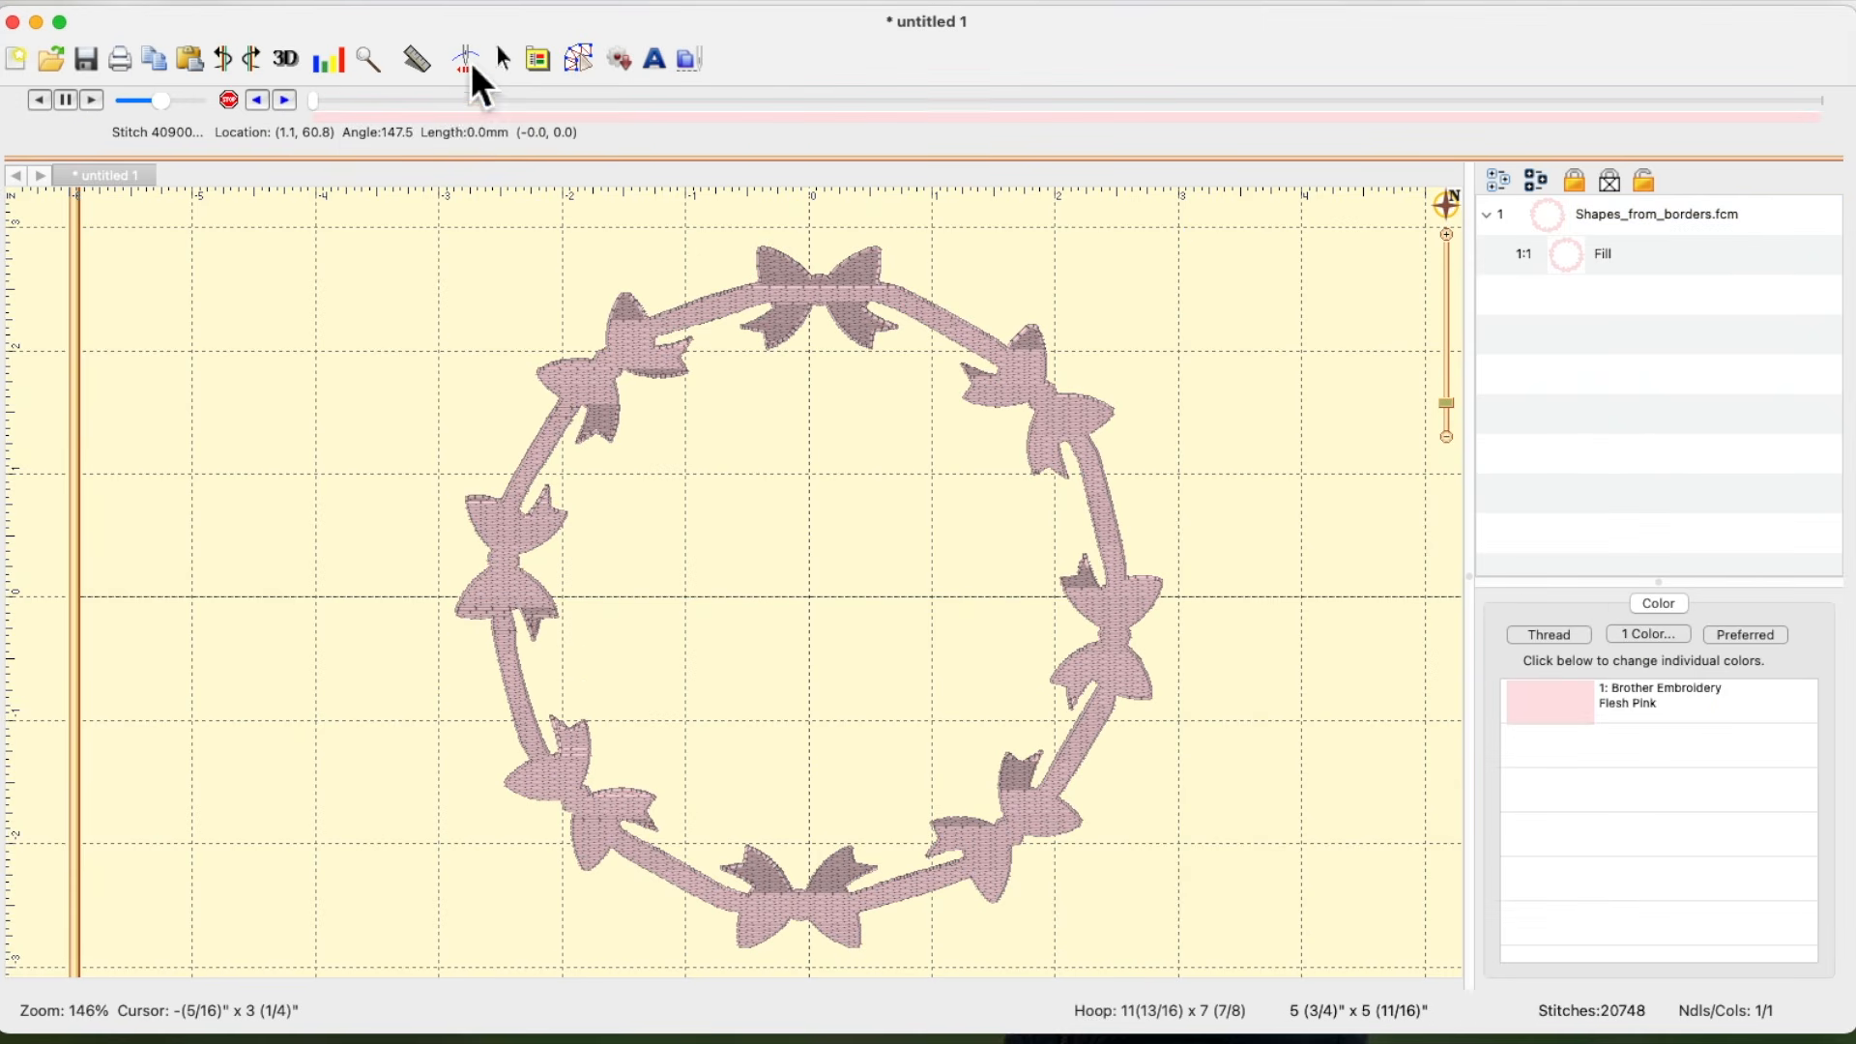
{"action": "left_click", "coordinate": [322, 113]}
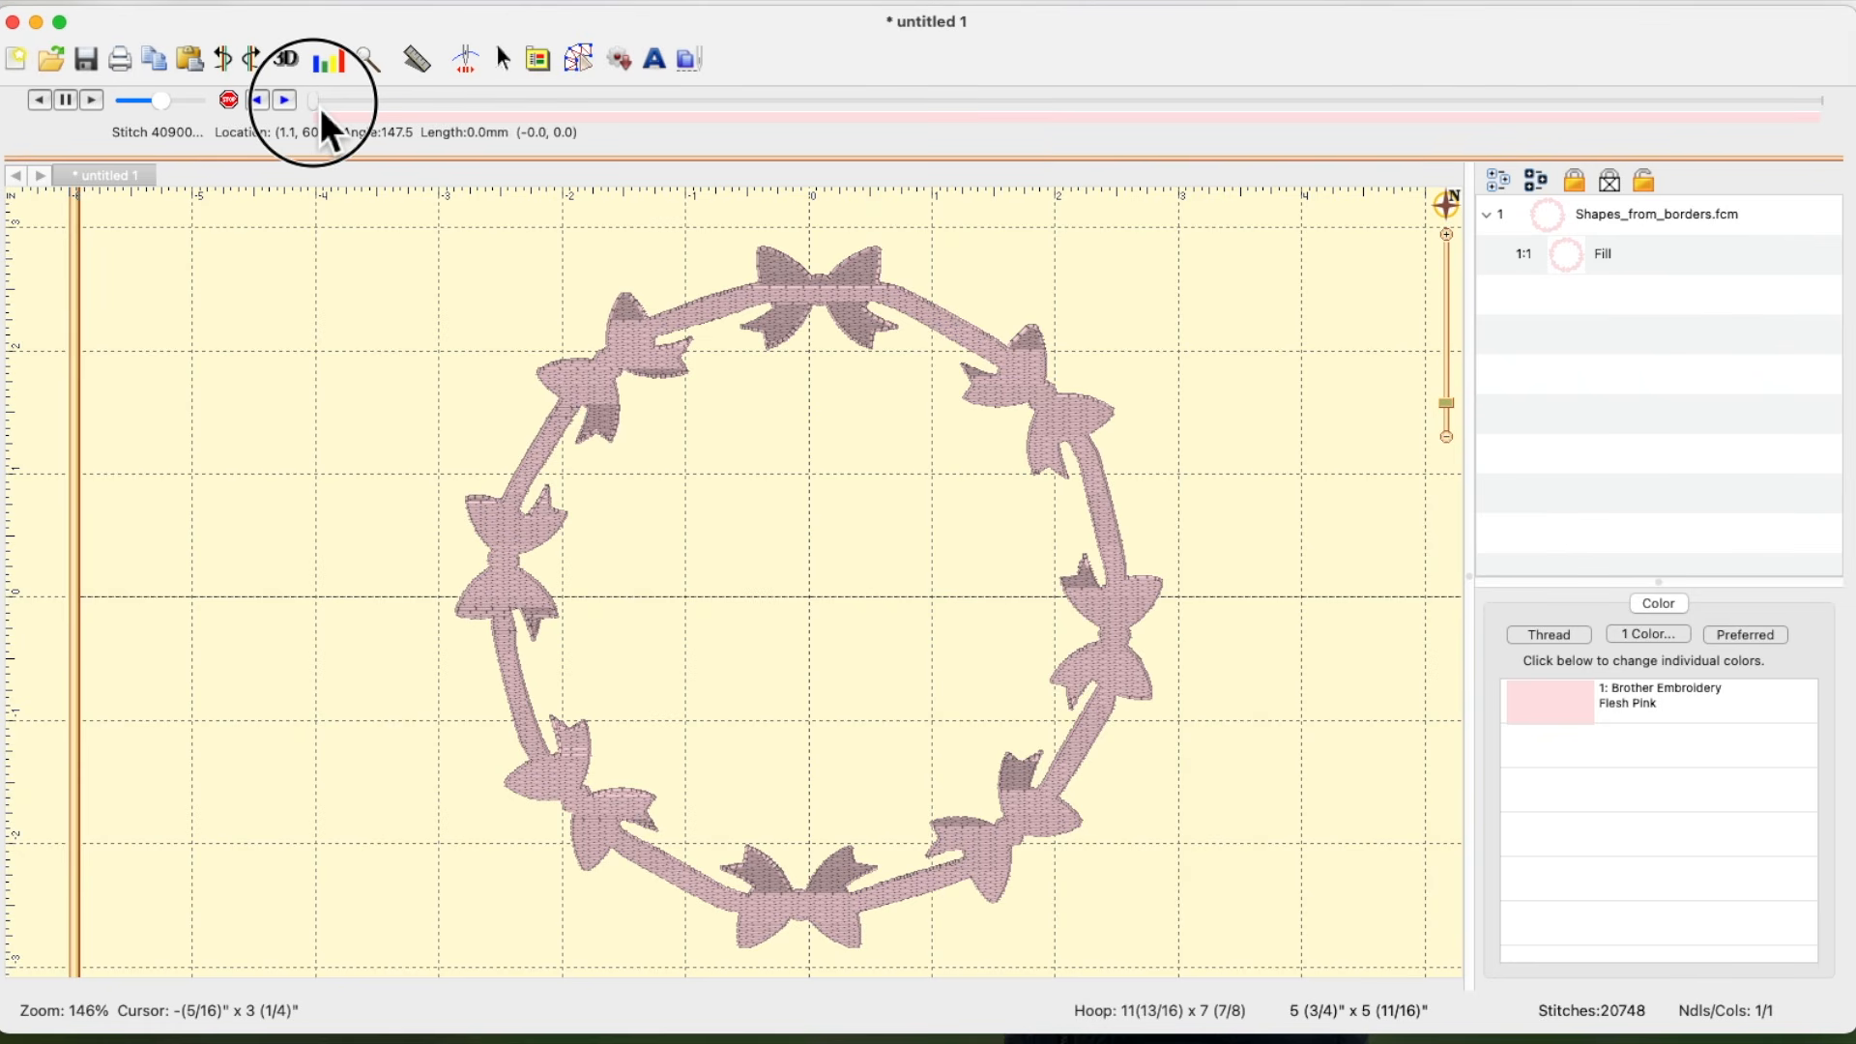
{"action": "mouse_move", "coordinate": [321, 107]}
{"action": "left_mouse_down"}
{"action": "mouse_move", "coordinate": [908, 153]}
{"action": "mouse_move", "coordinate": [1547, 118]}
{"action": "mouse_move", "coordinate": [1546, 103]}
{"action": "left_mouse_up"}
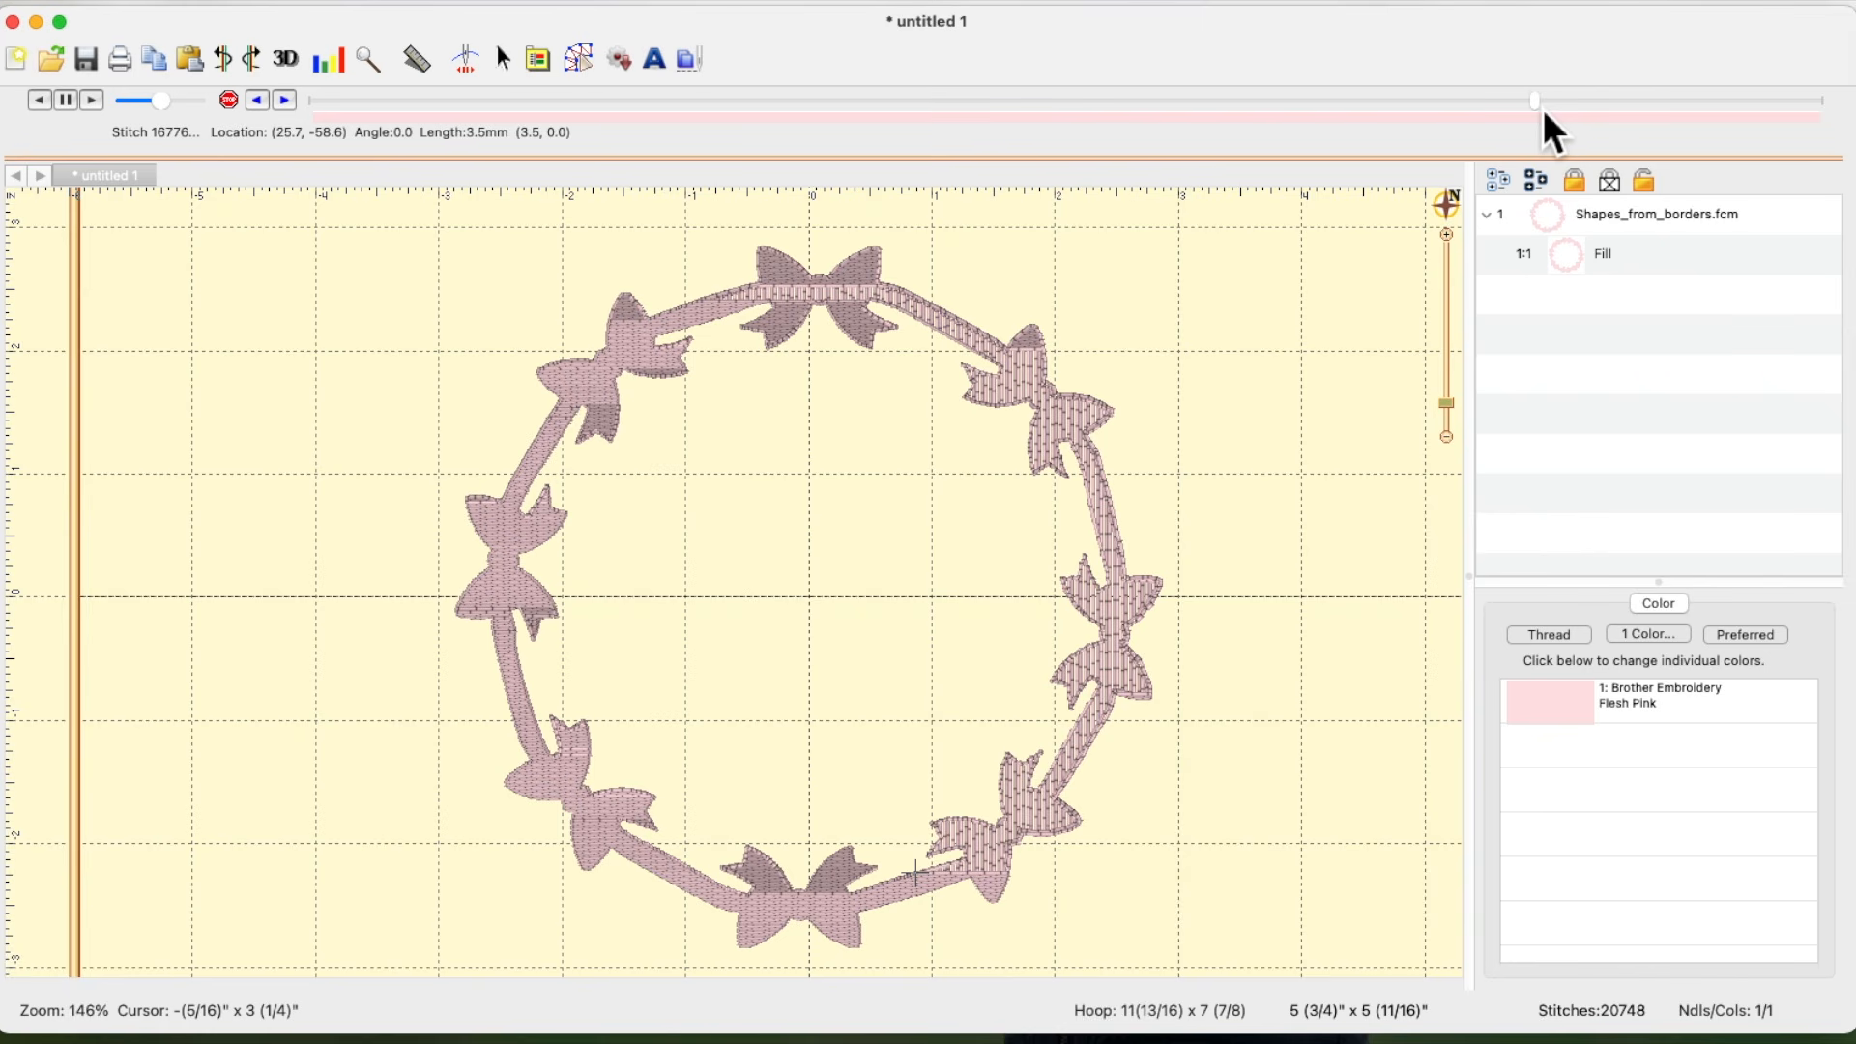
{"action": "left_click_drag", "start_coordinate": [1545, 109], "coordinate": [1819, 100]}
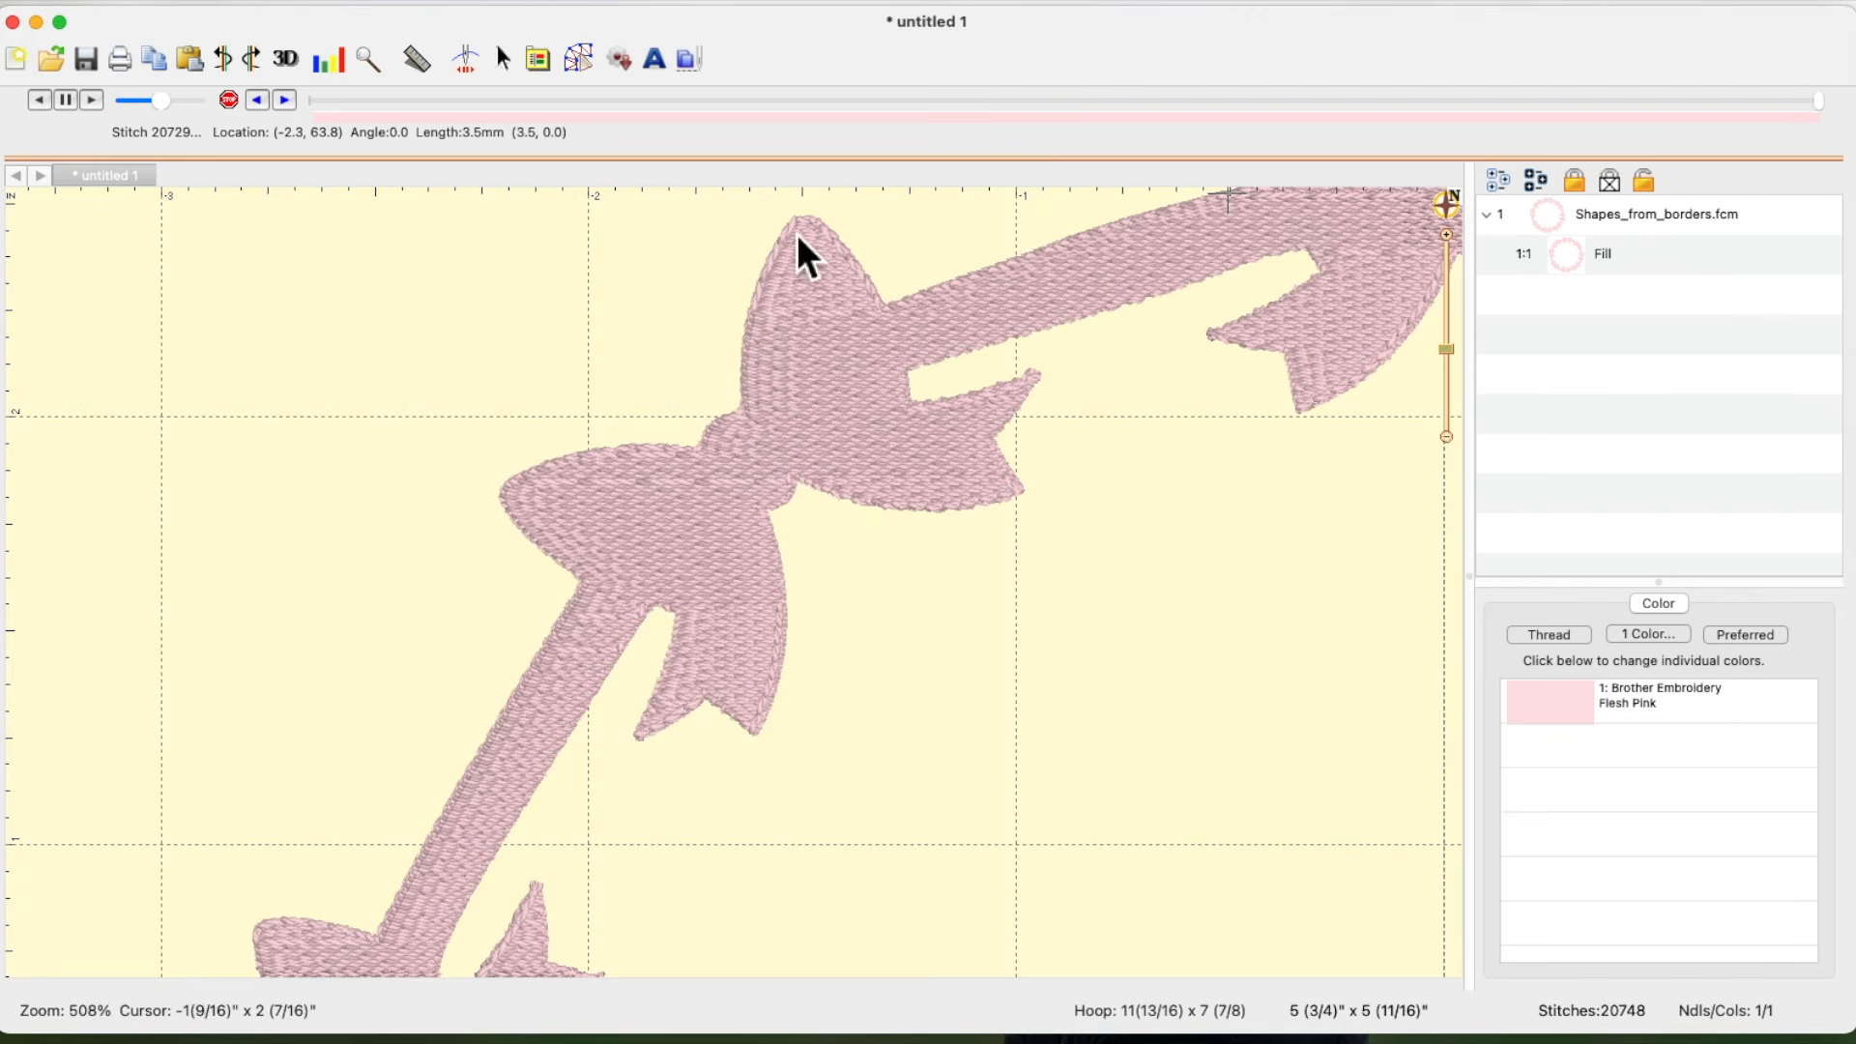
- Turn off Travel edge for the wreath's fill
{"action": "left_click", "coordinate": [1449, 354]}
{"action": "left_click_drag", "start_coordinate": [1451, 360], "coordinate": [1442, 400]}
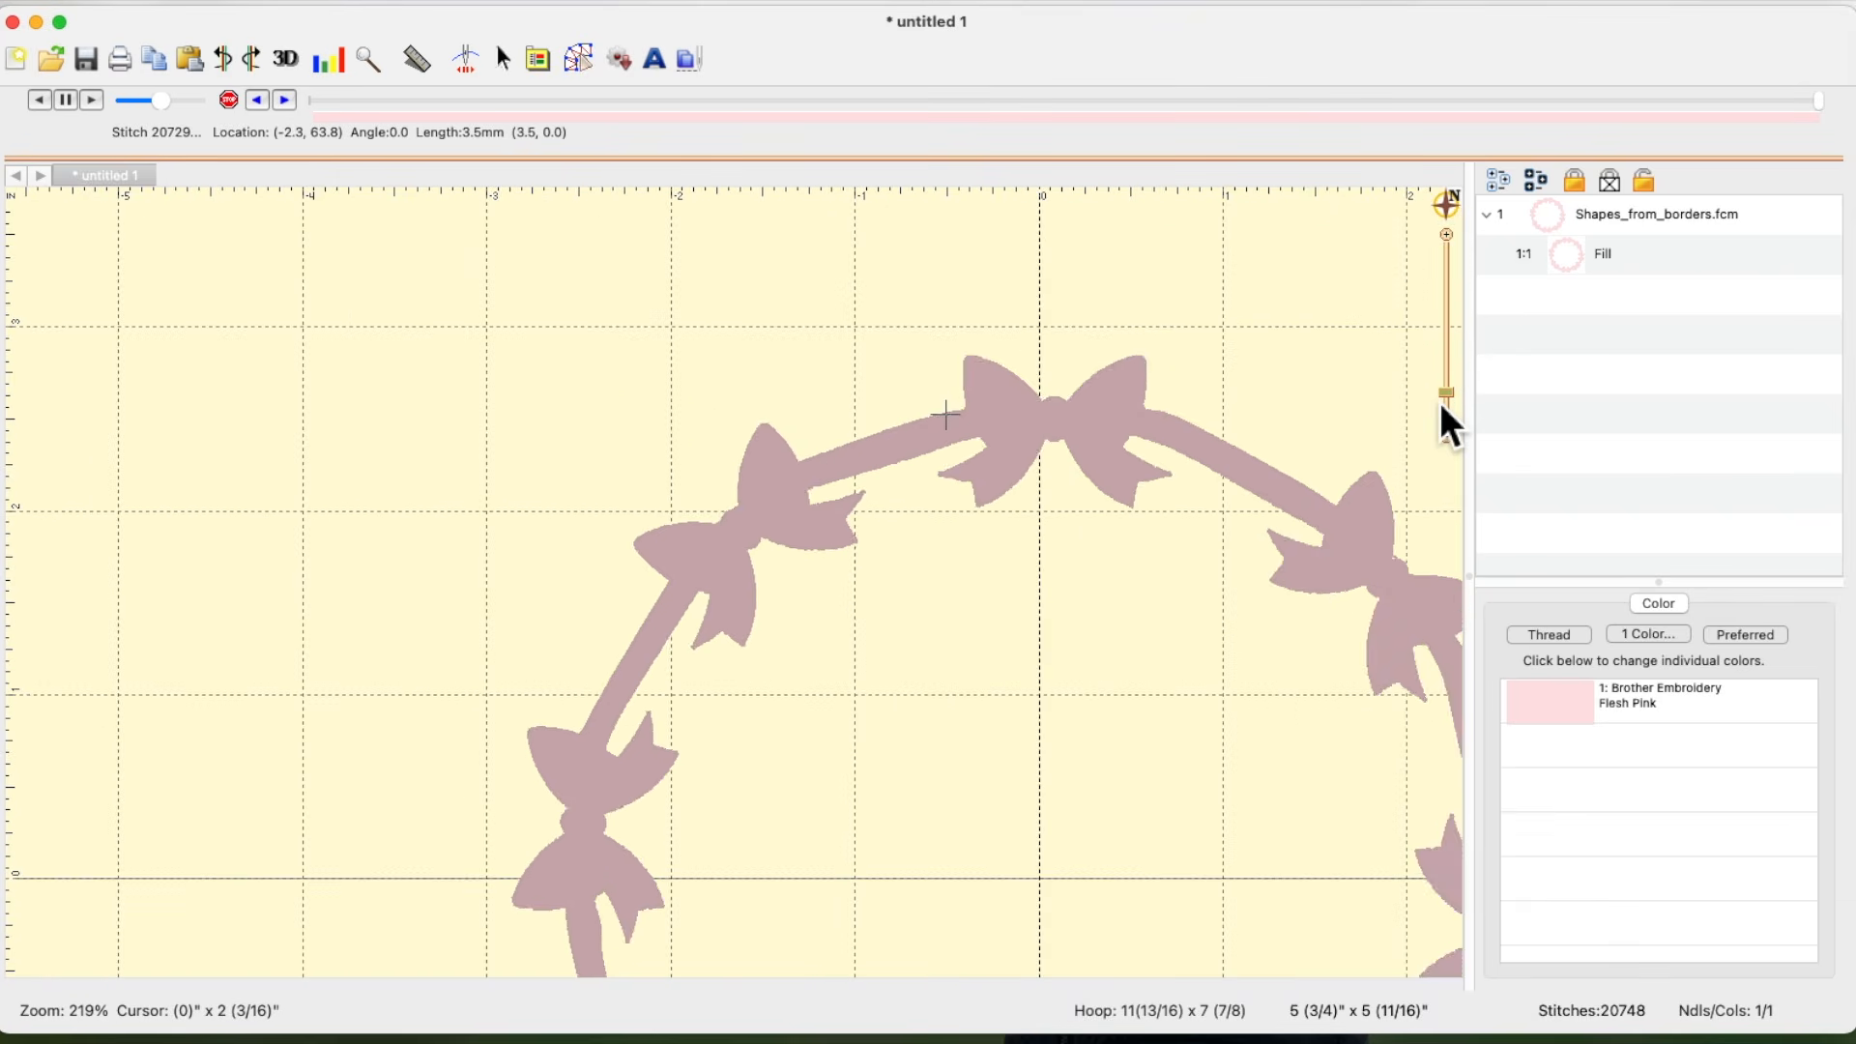
{"action": "left_click", "coordinate": [578, 56]}
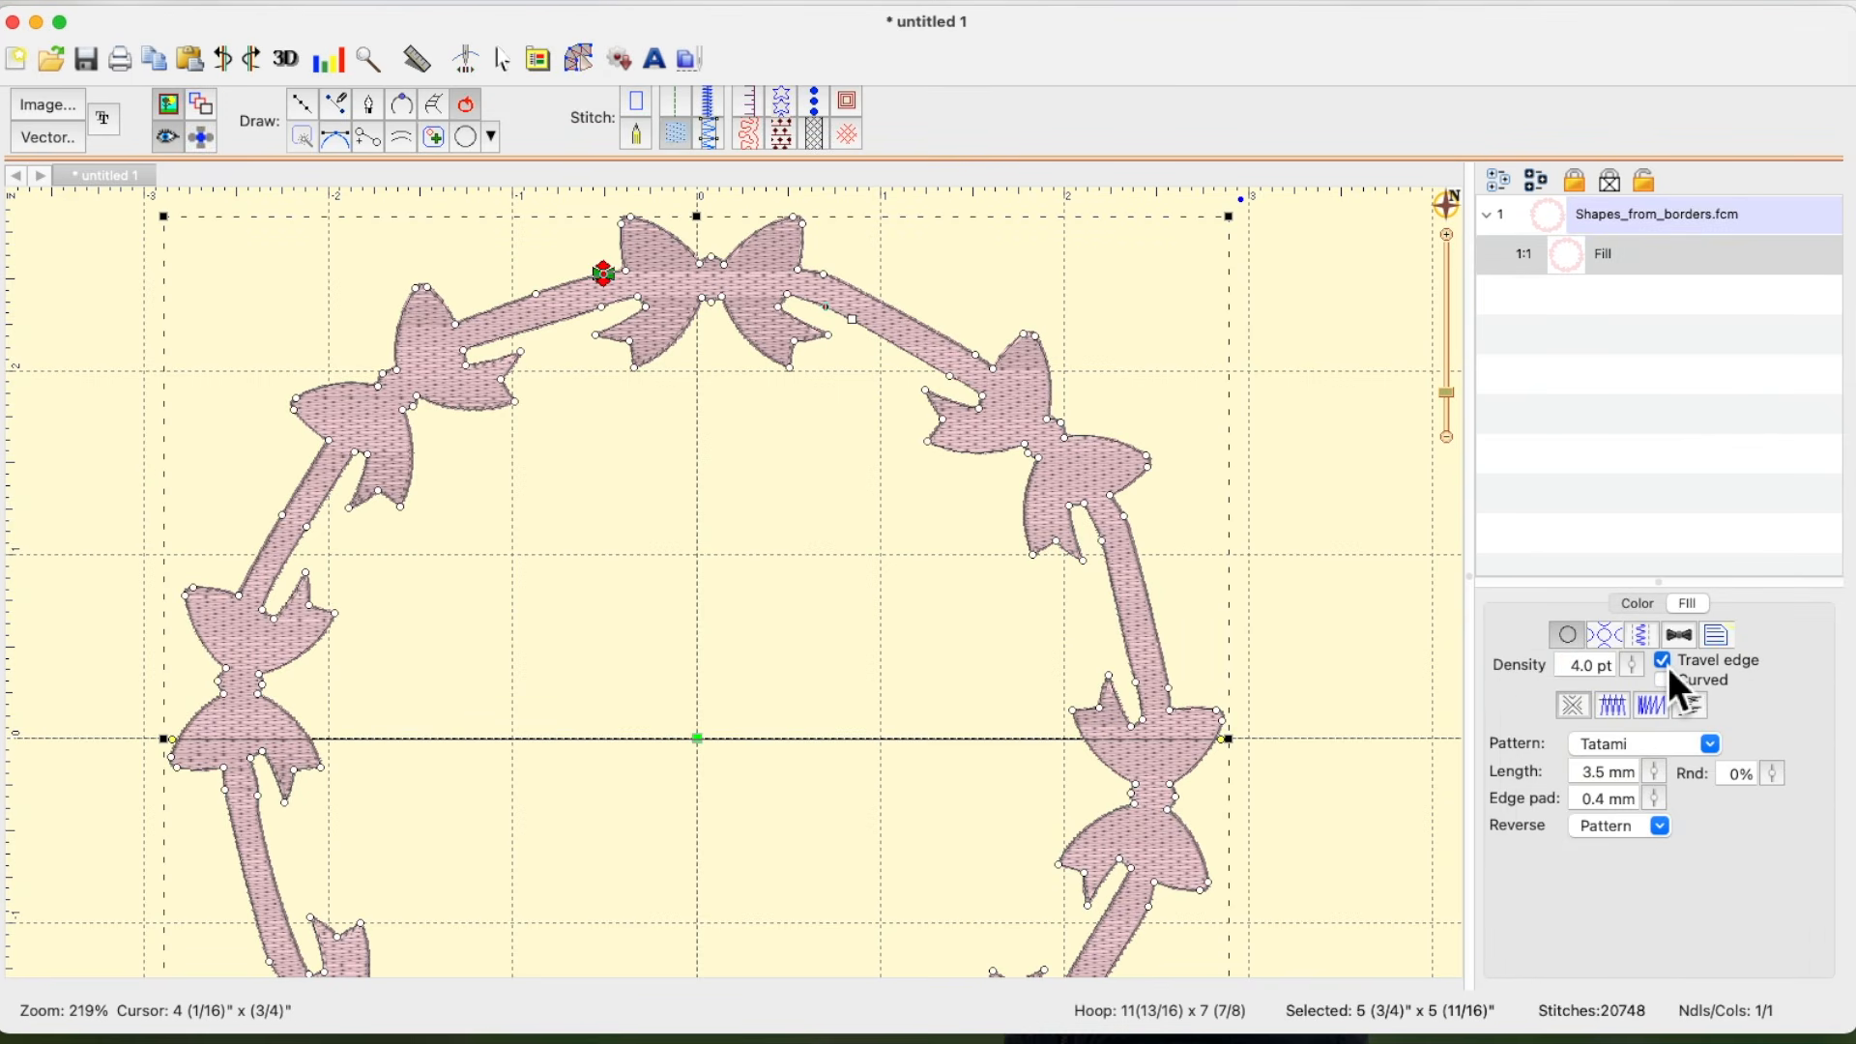
{"action": "left_click", "coordinate": [1664, 661]}
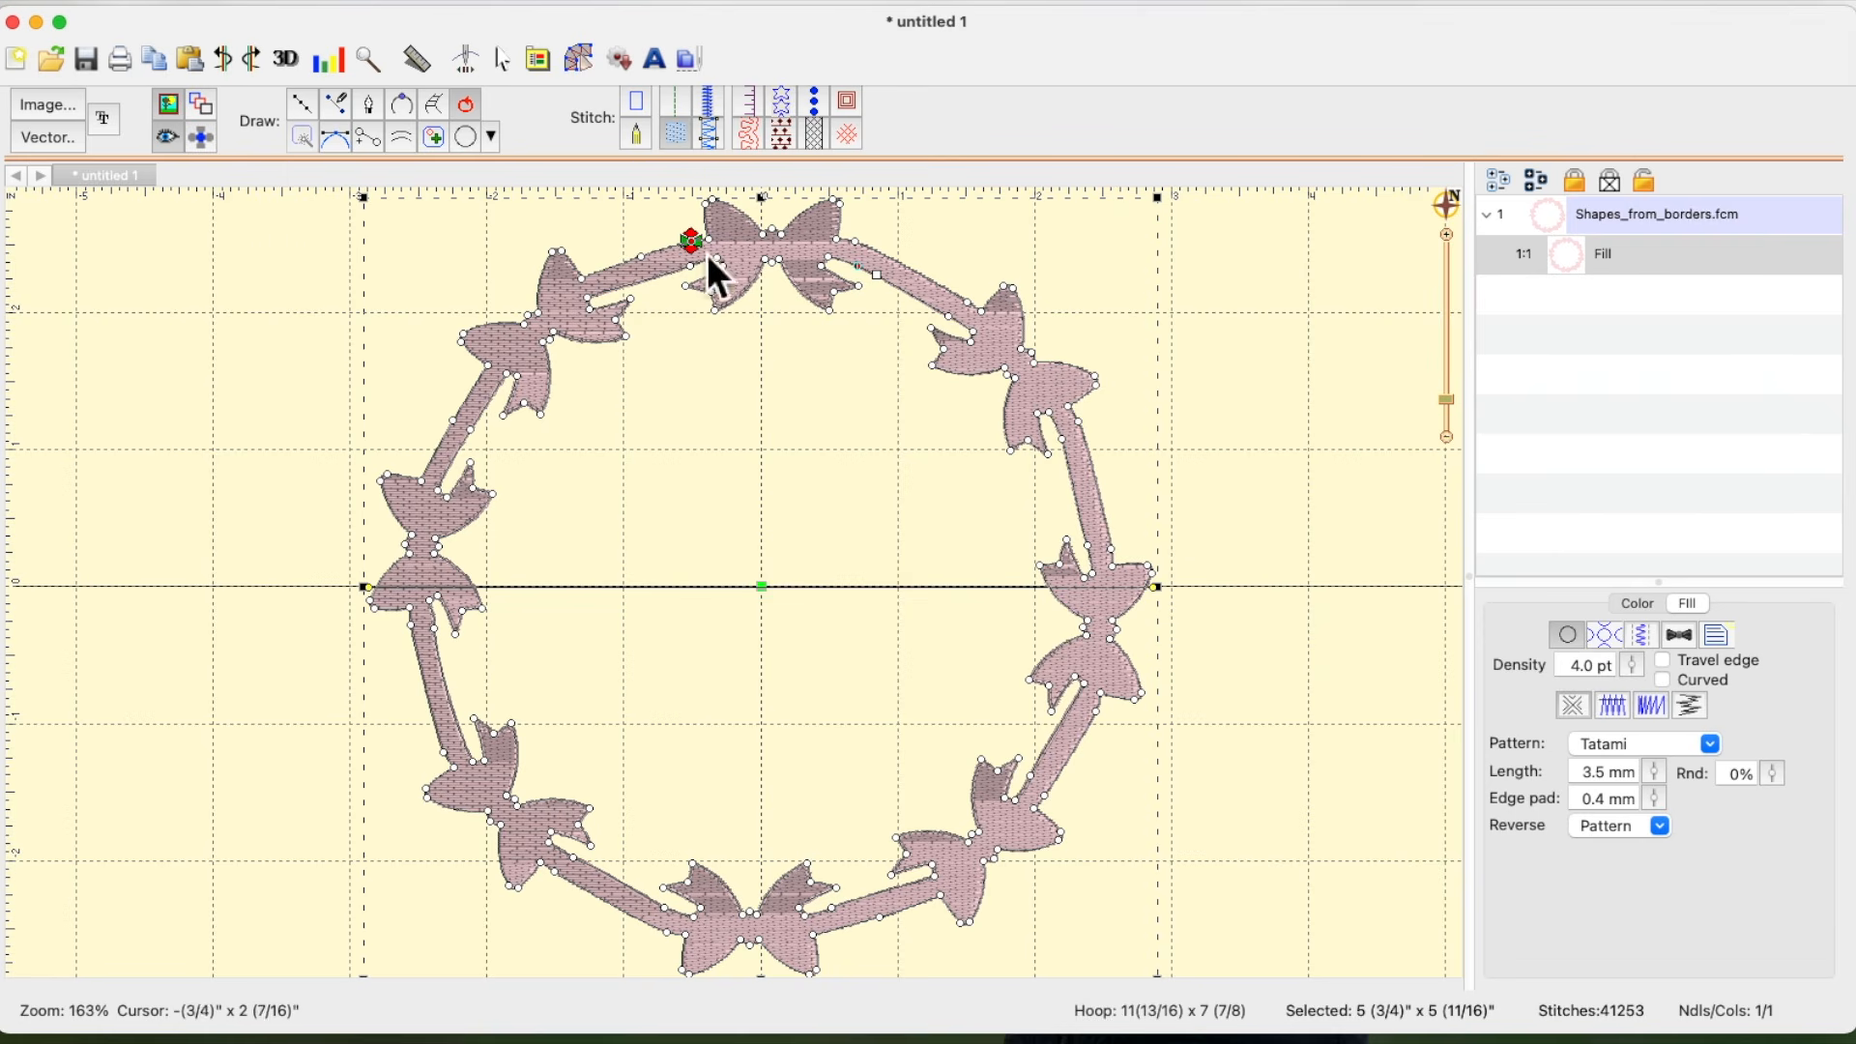
- Duplicate the wreath's fill and change the copy's thread color to Brother Embroidery Carmine
{"action": "left_click", "coordinate": [196, 70]}
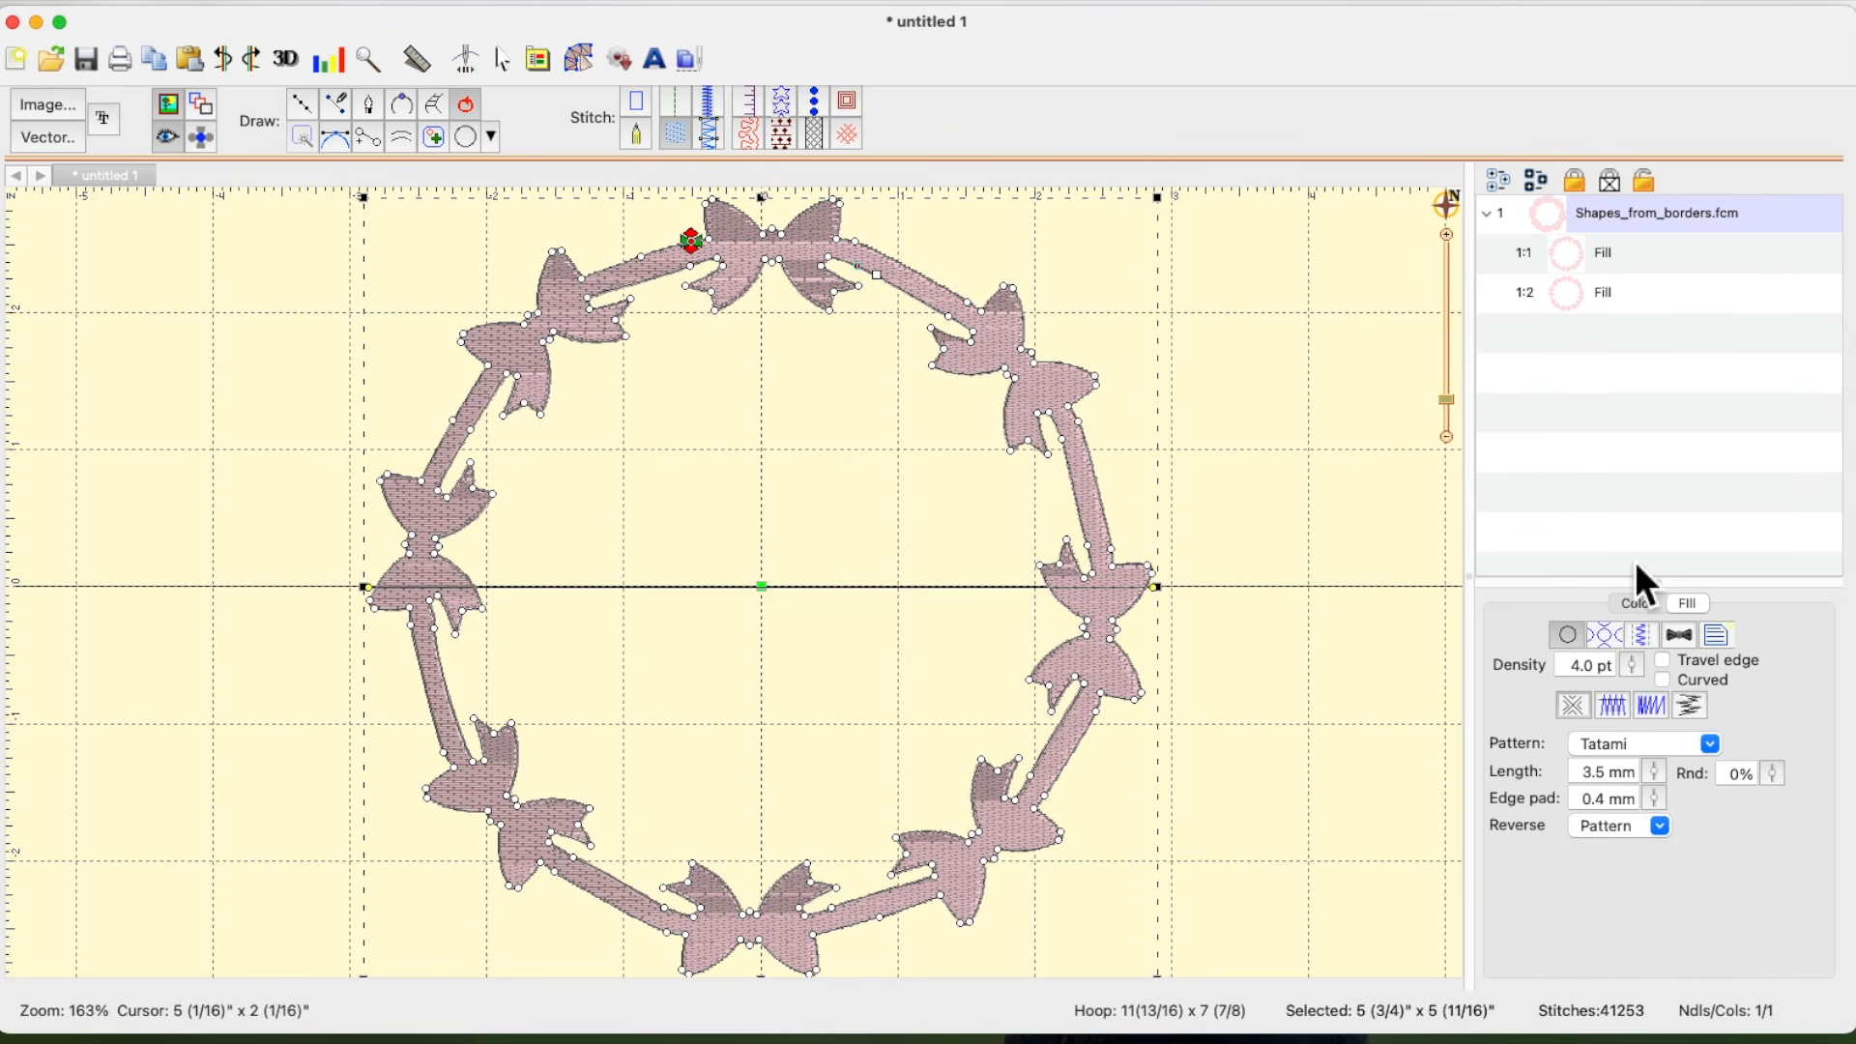
{"action": "left_click", "coordinate": [1645, 607]}
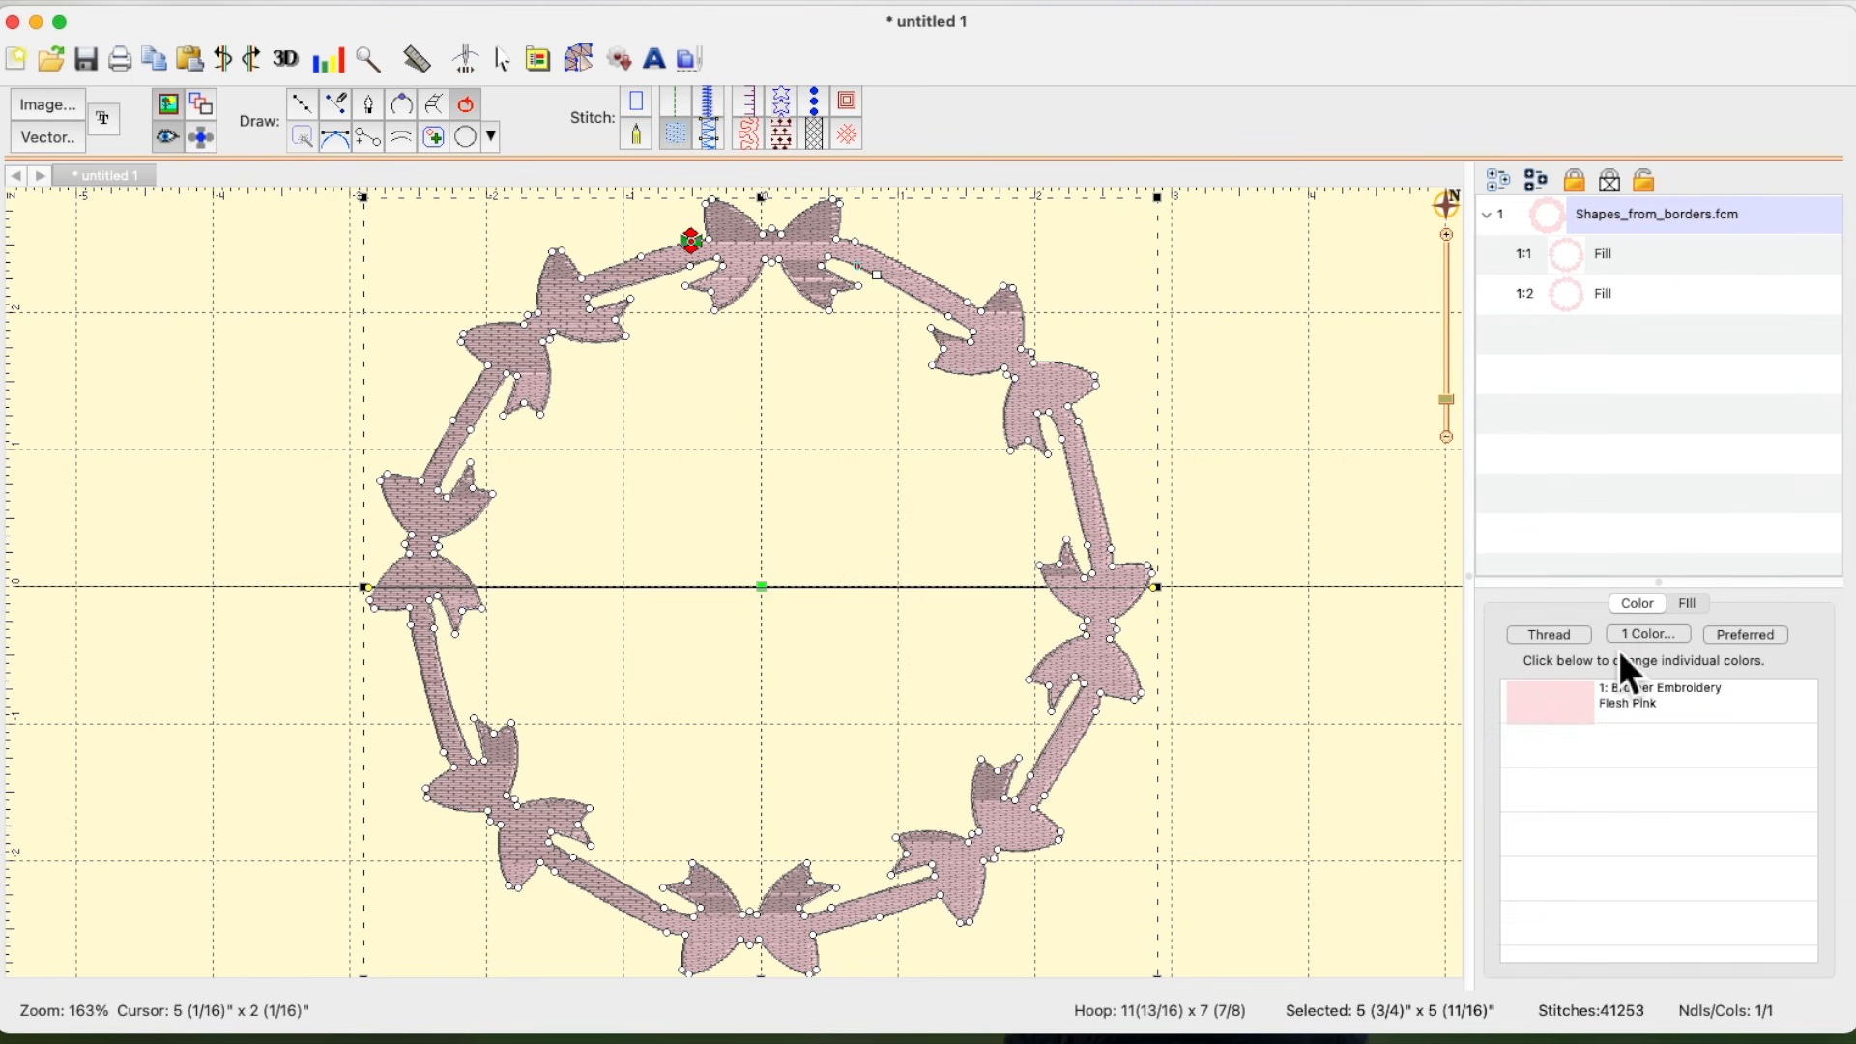
{"action": "double_click", "coordinate": [1571, 699]}
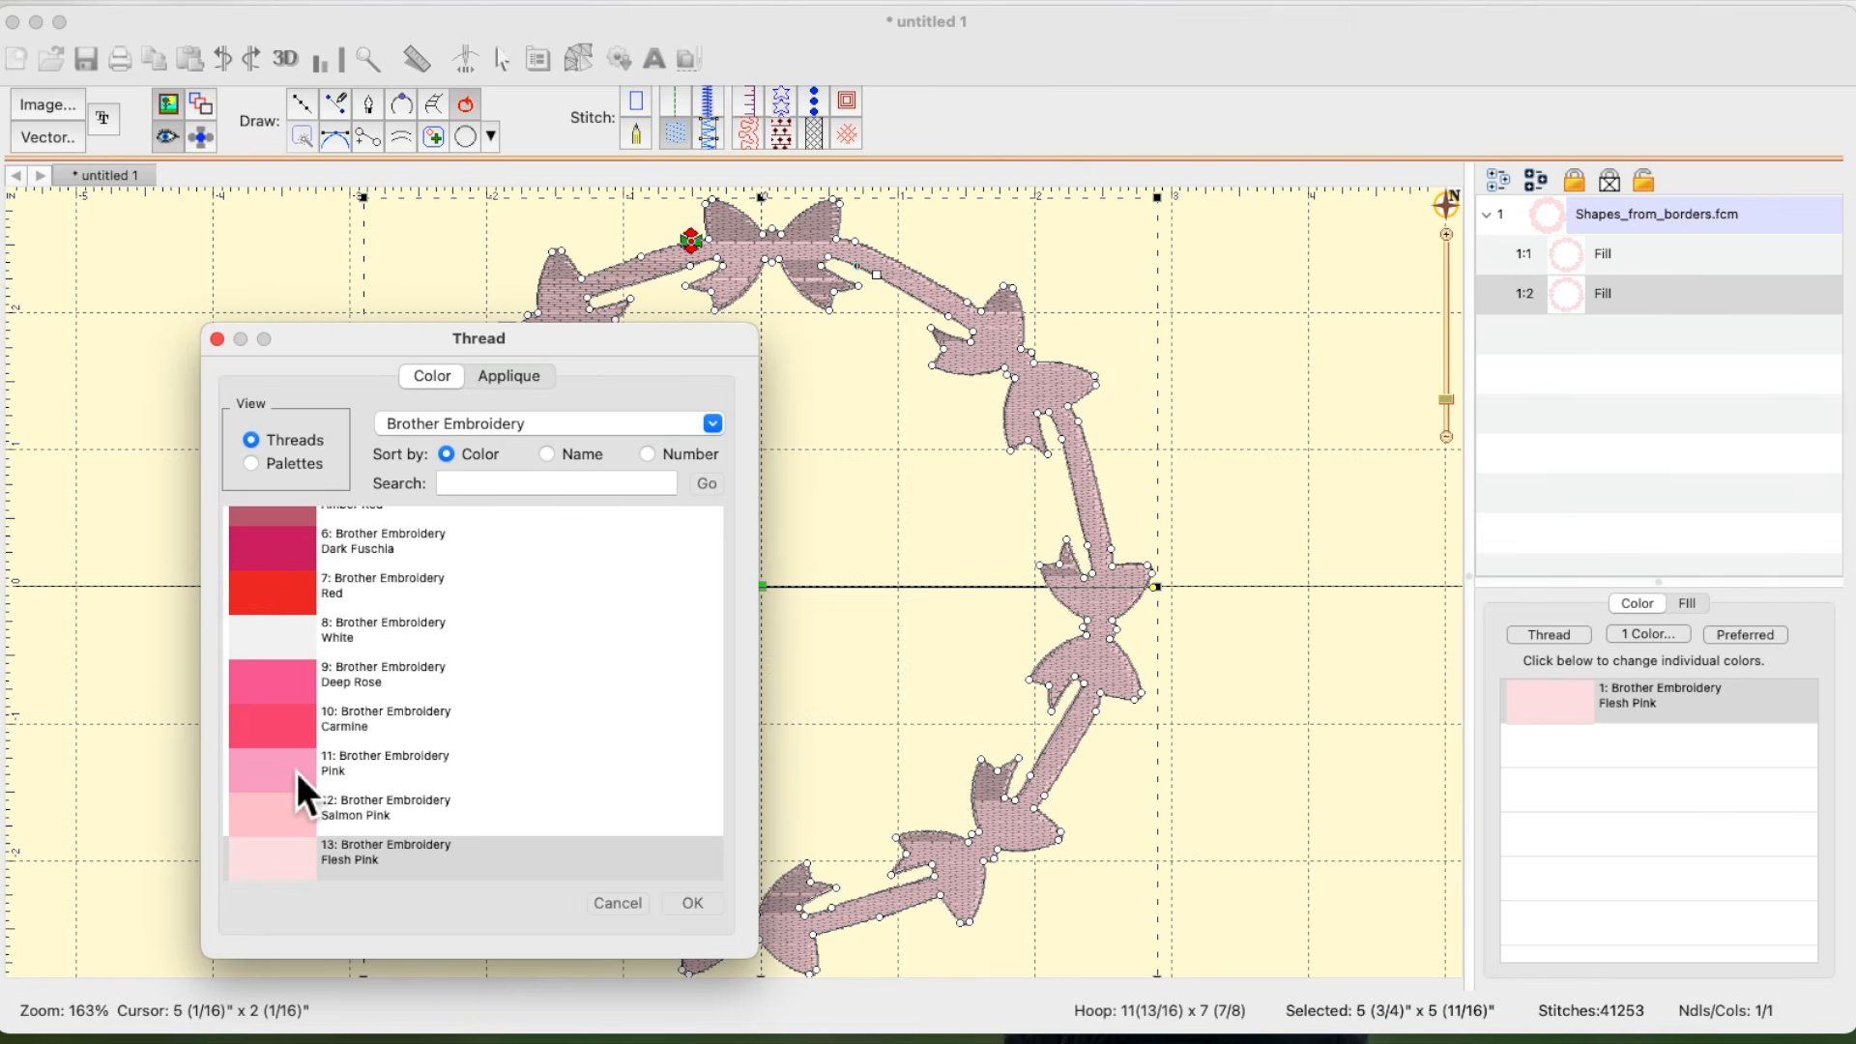
{"action": "left_click", "coordinate": [365, 724]}
{"action": "left_click", "coordinate": [737, 938]}
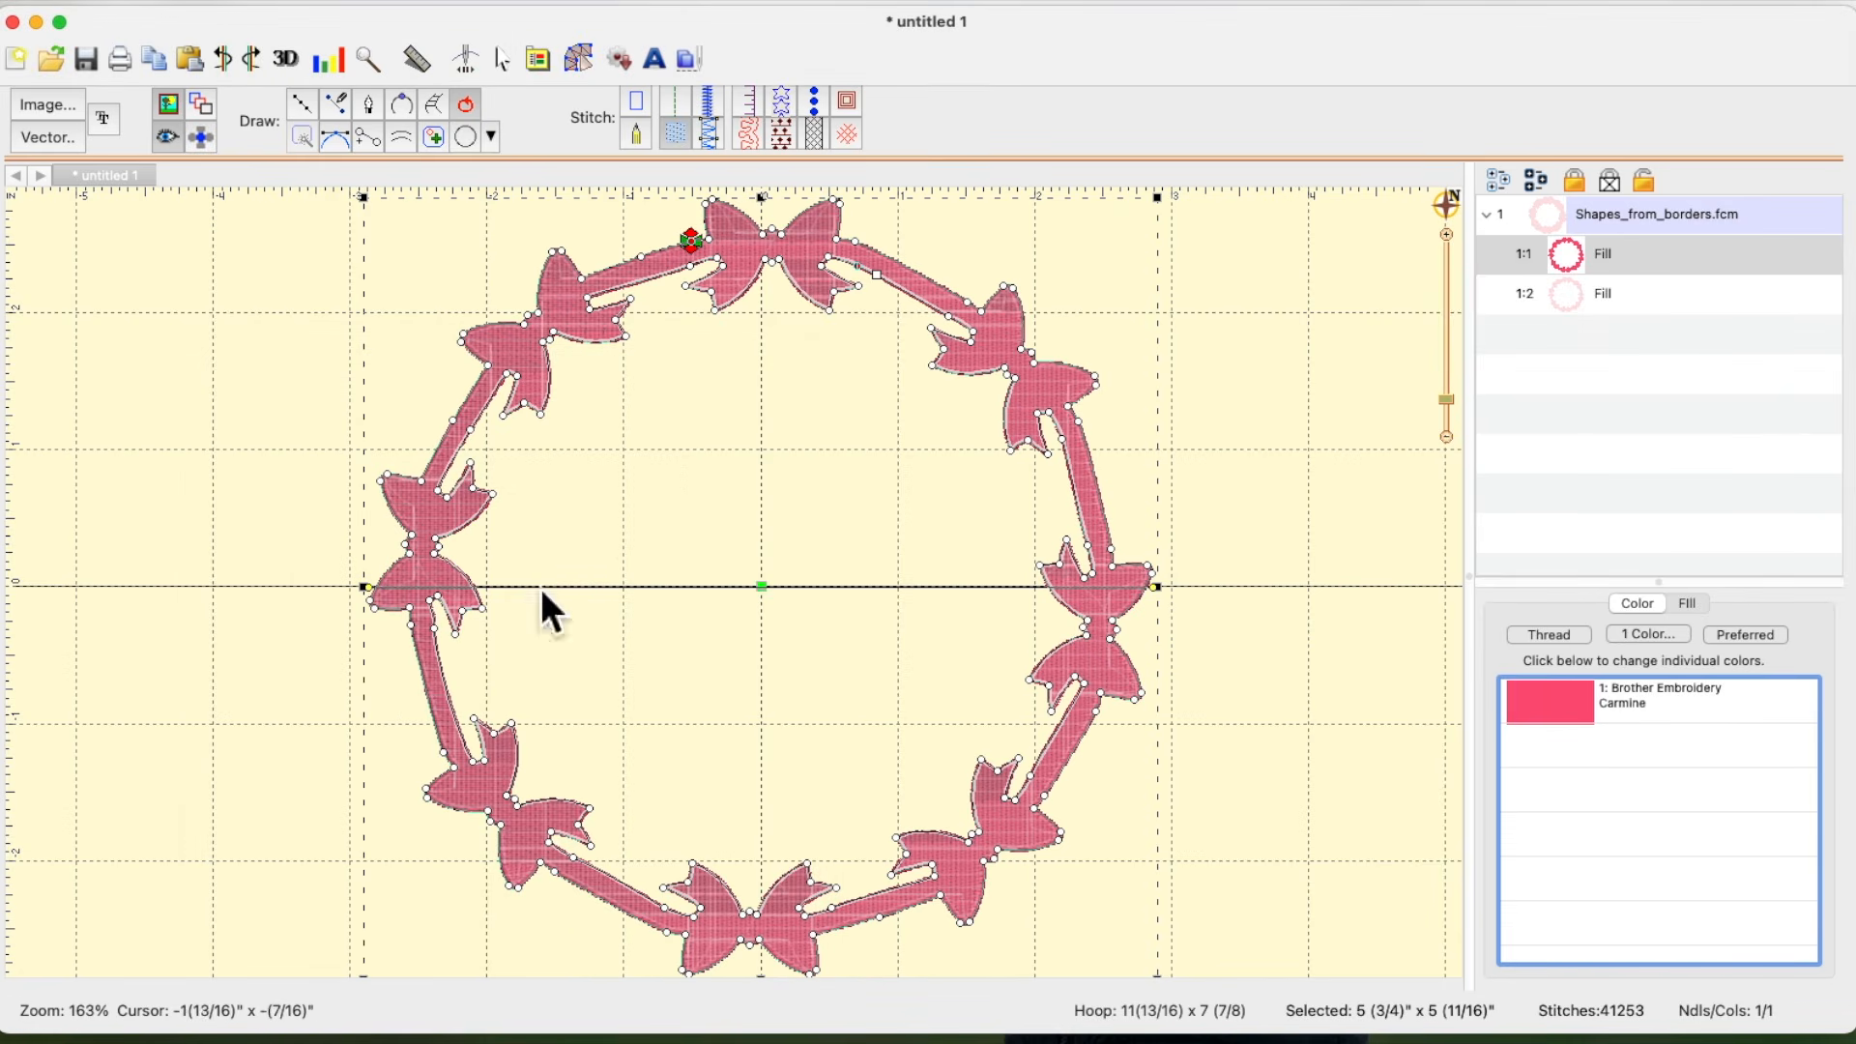
- Convert the Carmine wreath copy to a satin border and reduce the border's width
{"action": "left_click", "coordinate": [716, 109]}
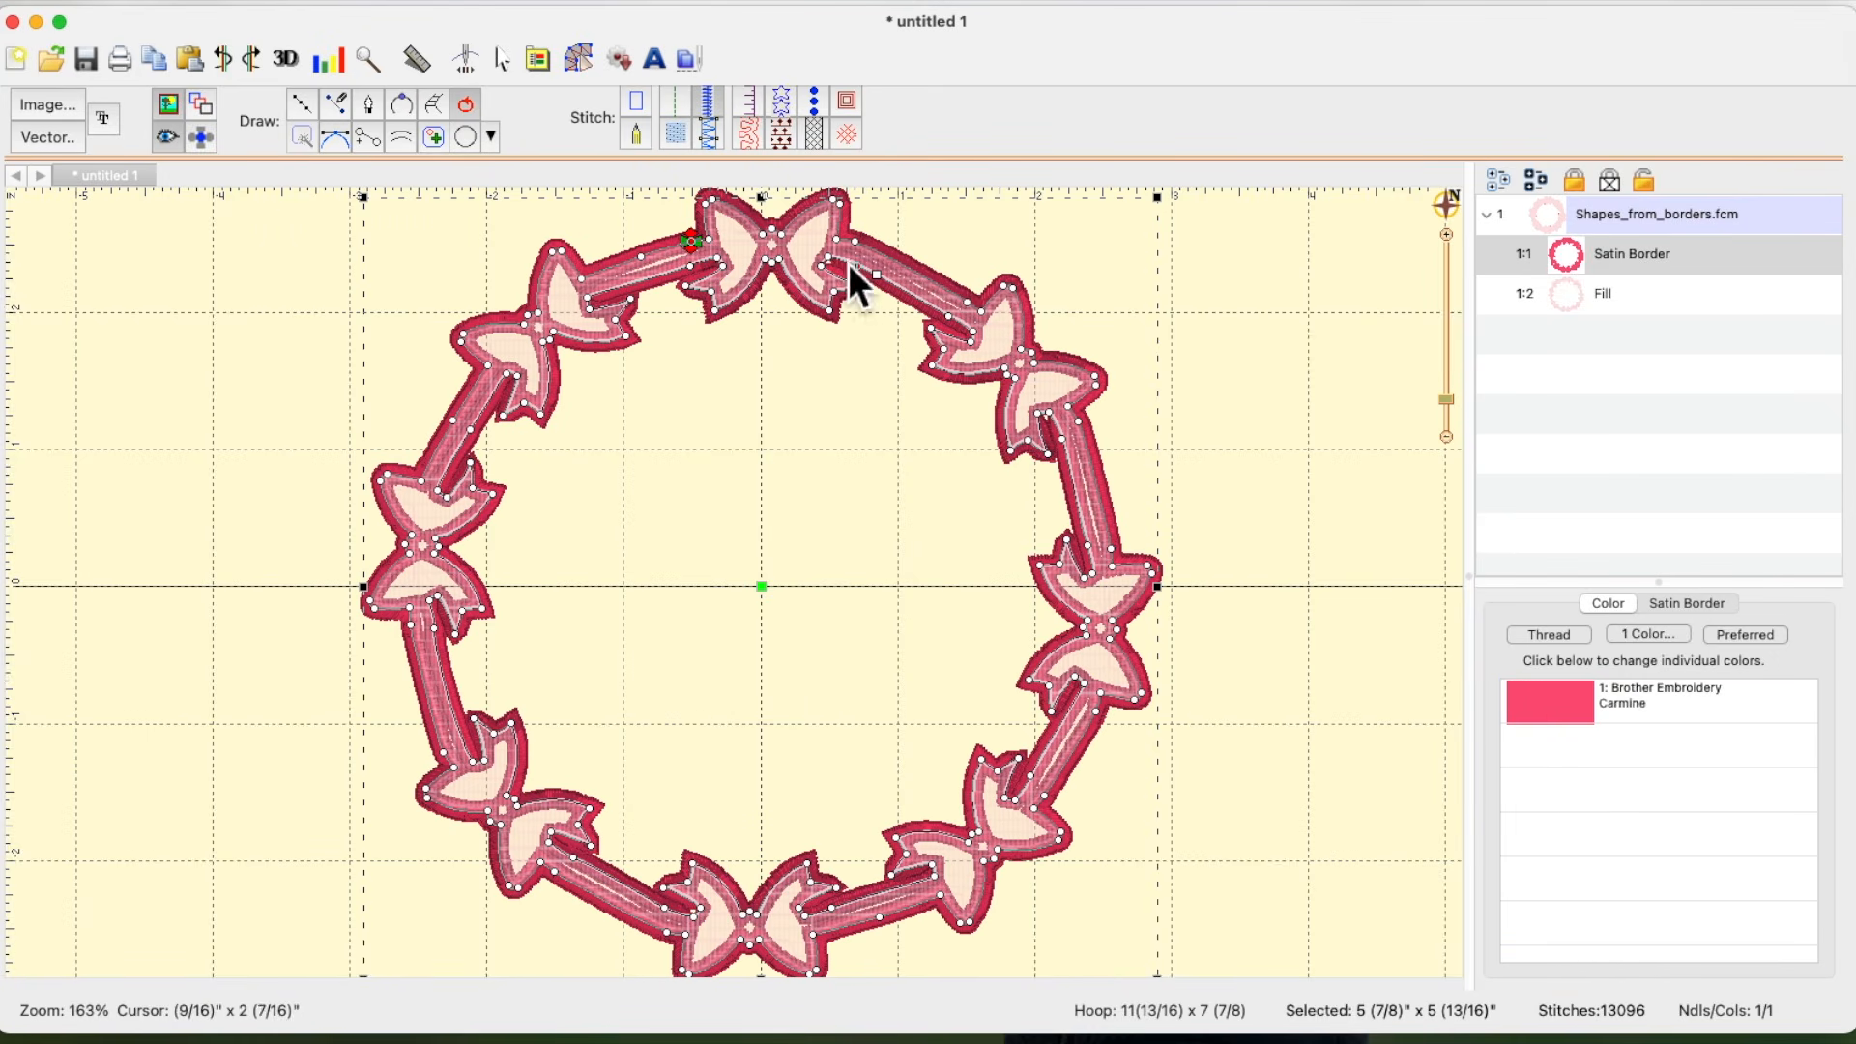
{"action": "left_click", "coordinate": [1720, 605]}
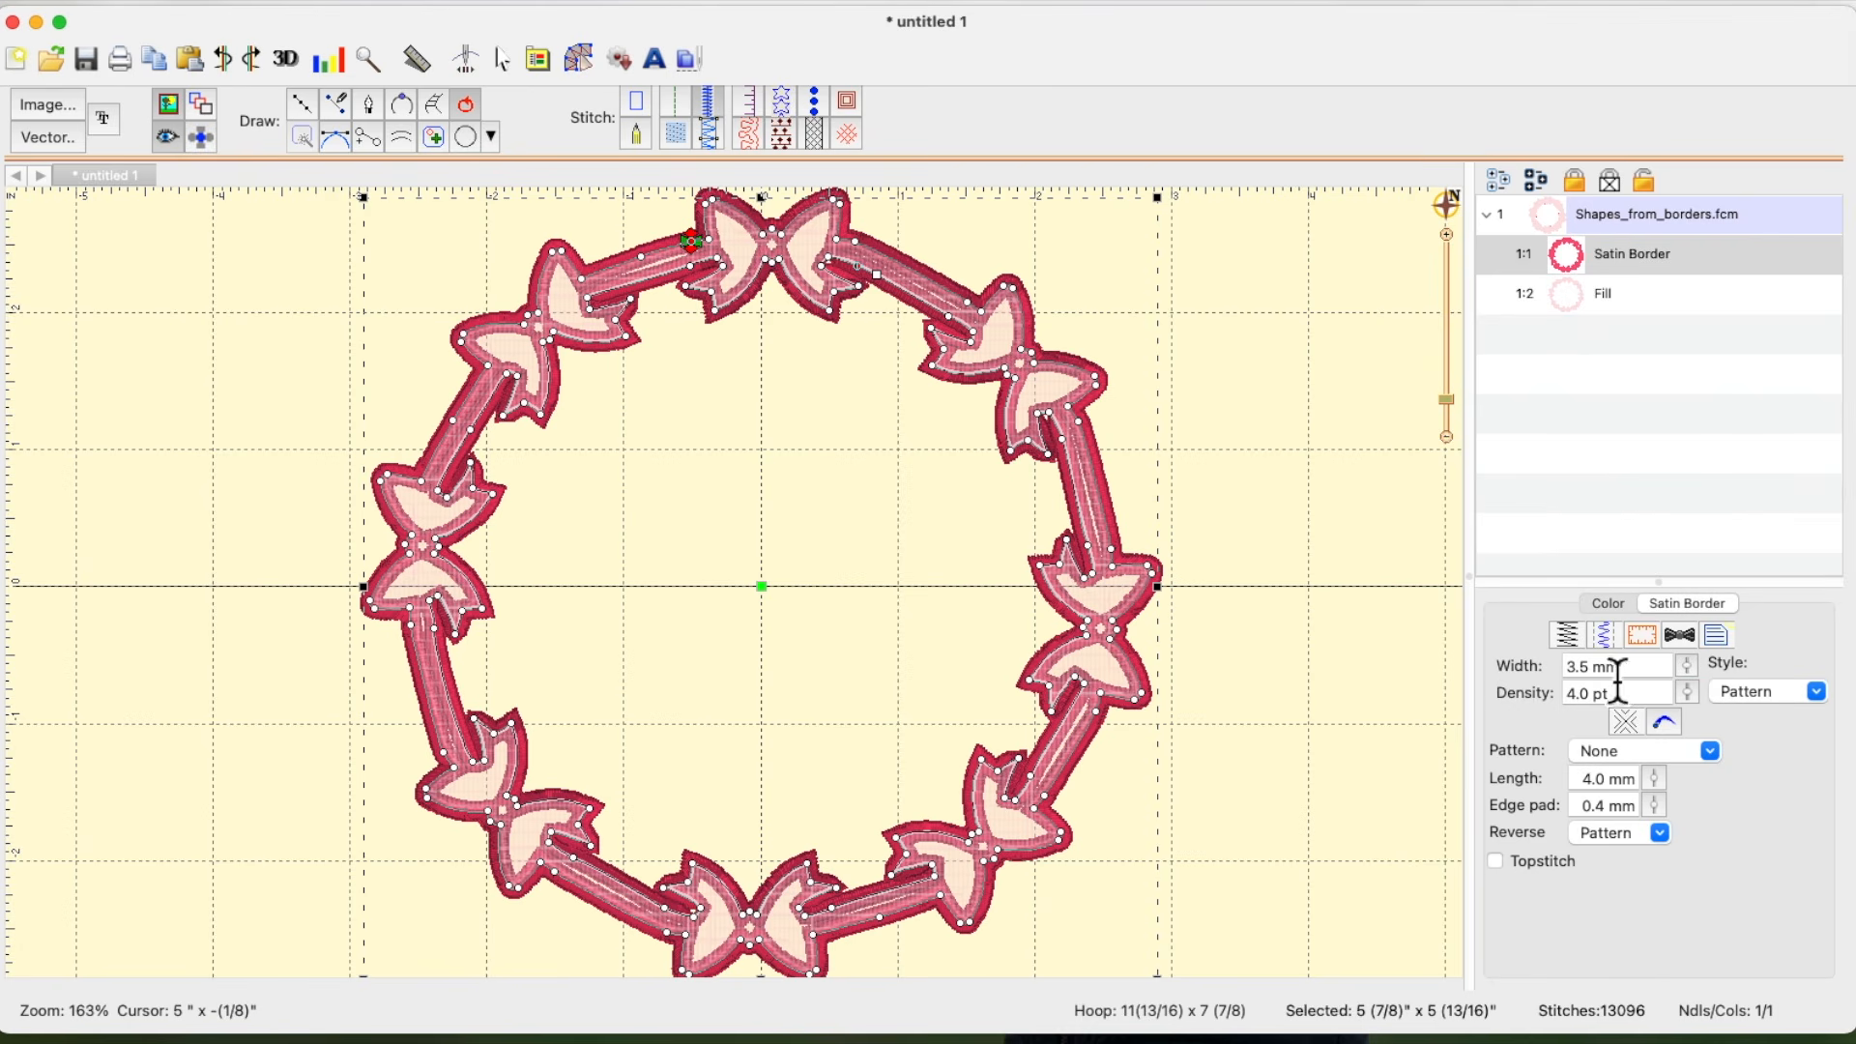
{"action": "left_click_drag", "start_coordinate": [1692, 671], "coordinate": [1690, 753]}
{"action": "left_click_drag", "start_coordinate": [1694, 670], "coordinate": [1692, 677]}
{"action": "left_click", "coordinate": [1311, 536]}
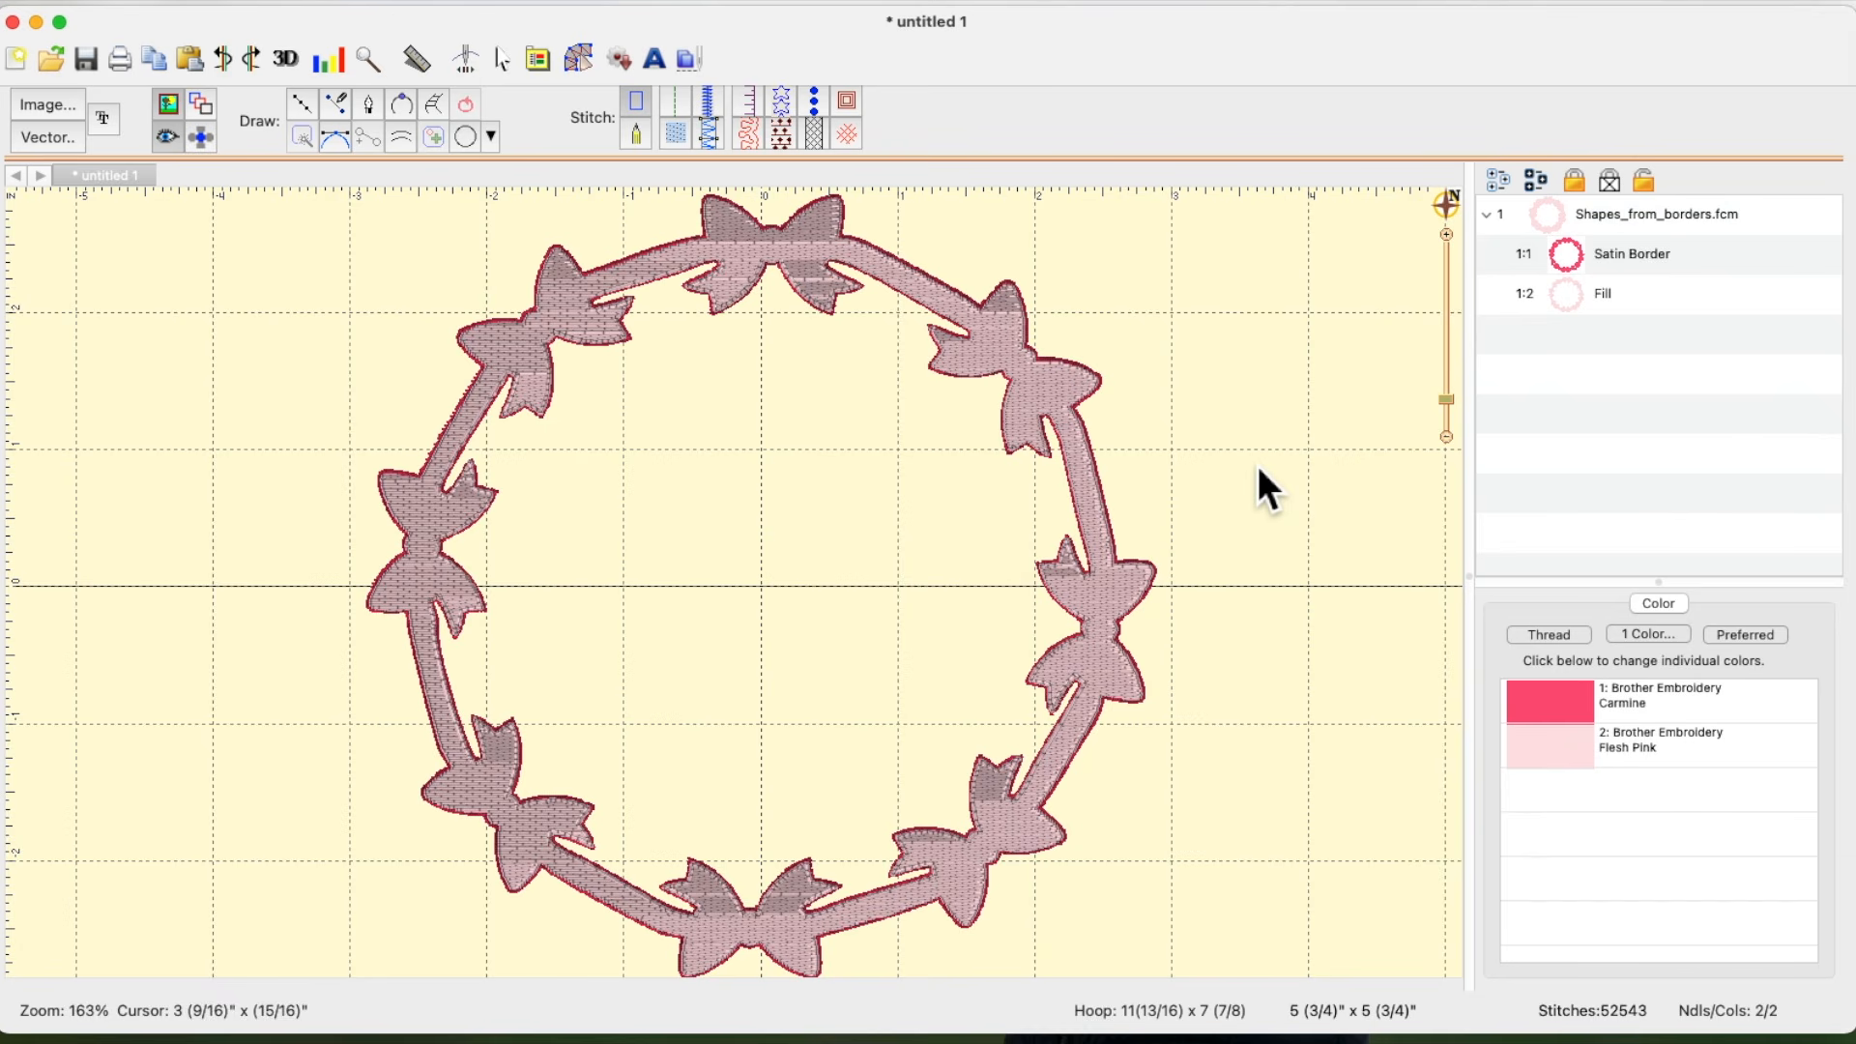
- Reorder the wreath's objects so the satin border stitches after the fill
{"action": "left_click", "coordinate": [469, 60]}
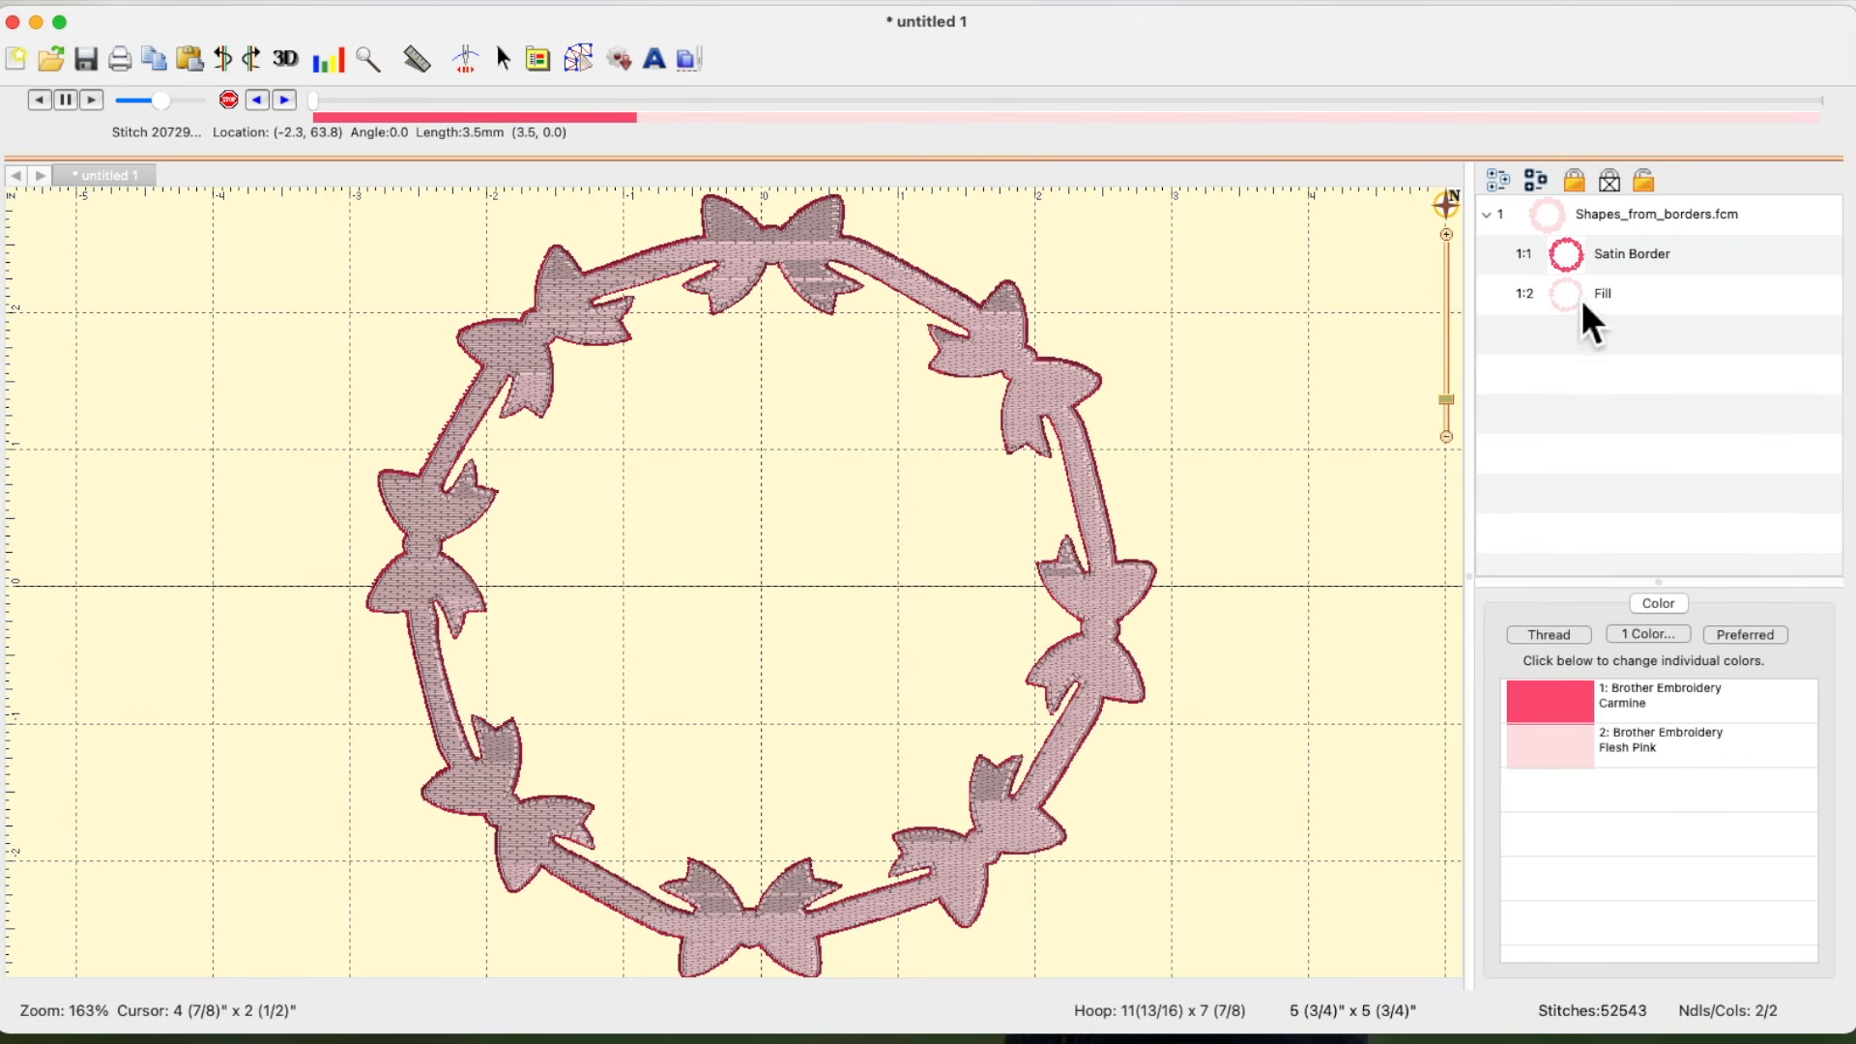
{"action": "left_click", "coordinate": [1504, 259]}
{"action": "left_click_drag", "start_coordinate": [1500, 257], "coordinate": [1504, 316]}
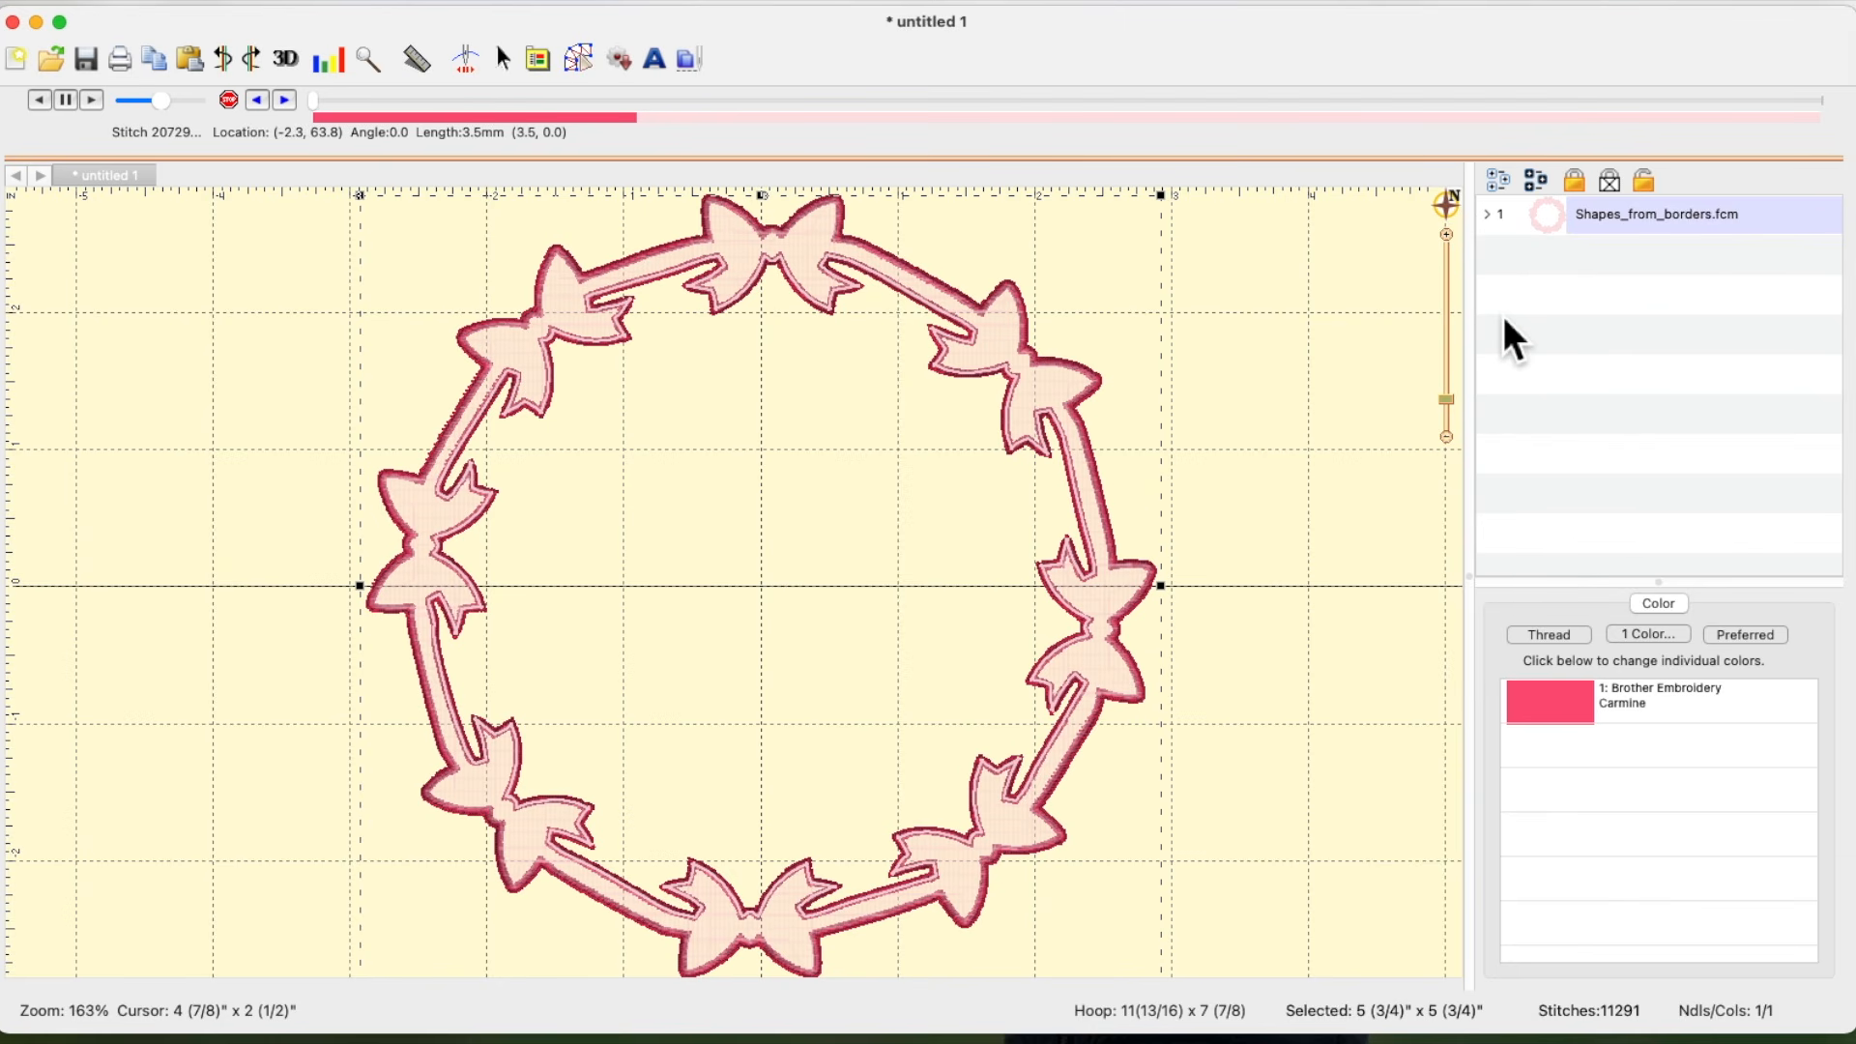
{"action": "left_click", "coordinate": [1490, 217]}
{"action": "left_click", "coordinate": [1504, 259]}
{"action": "right_click", "coordinate": [1505, 259]}
{"action": "left_click", "coordinate": [1566, 286]}
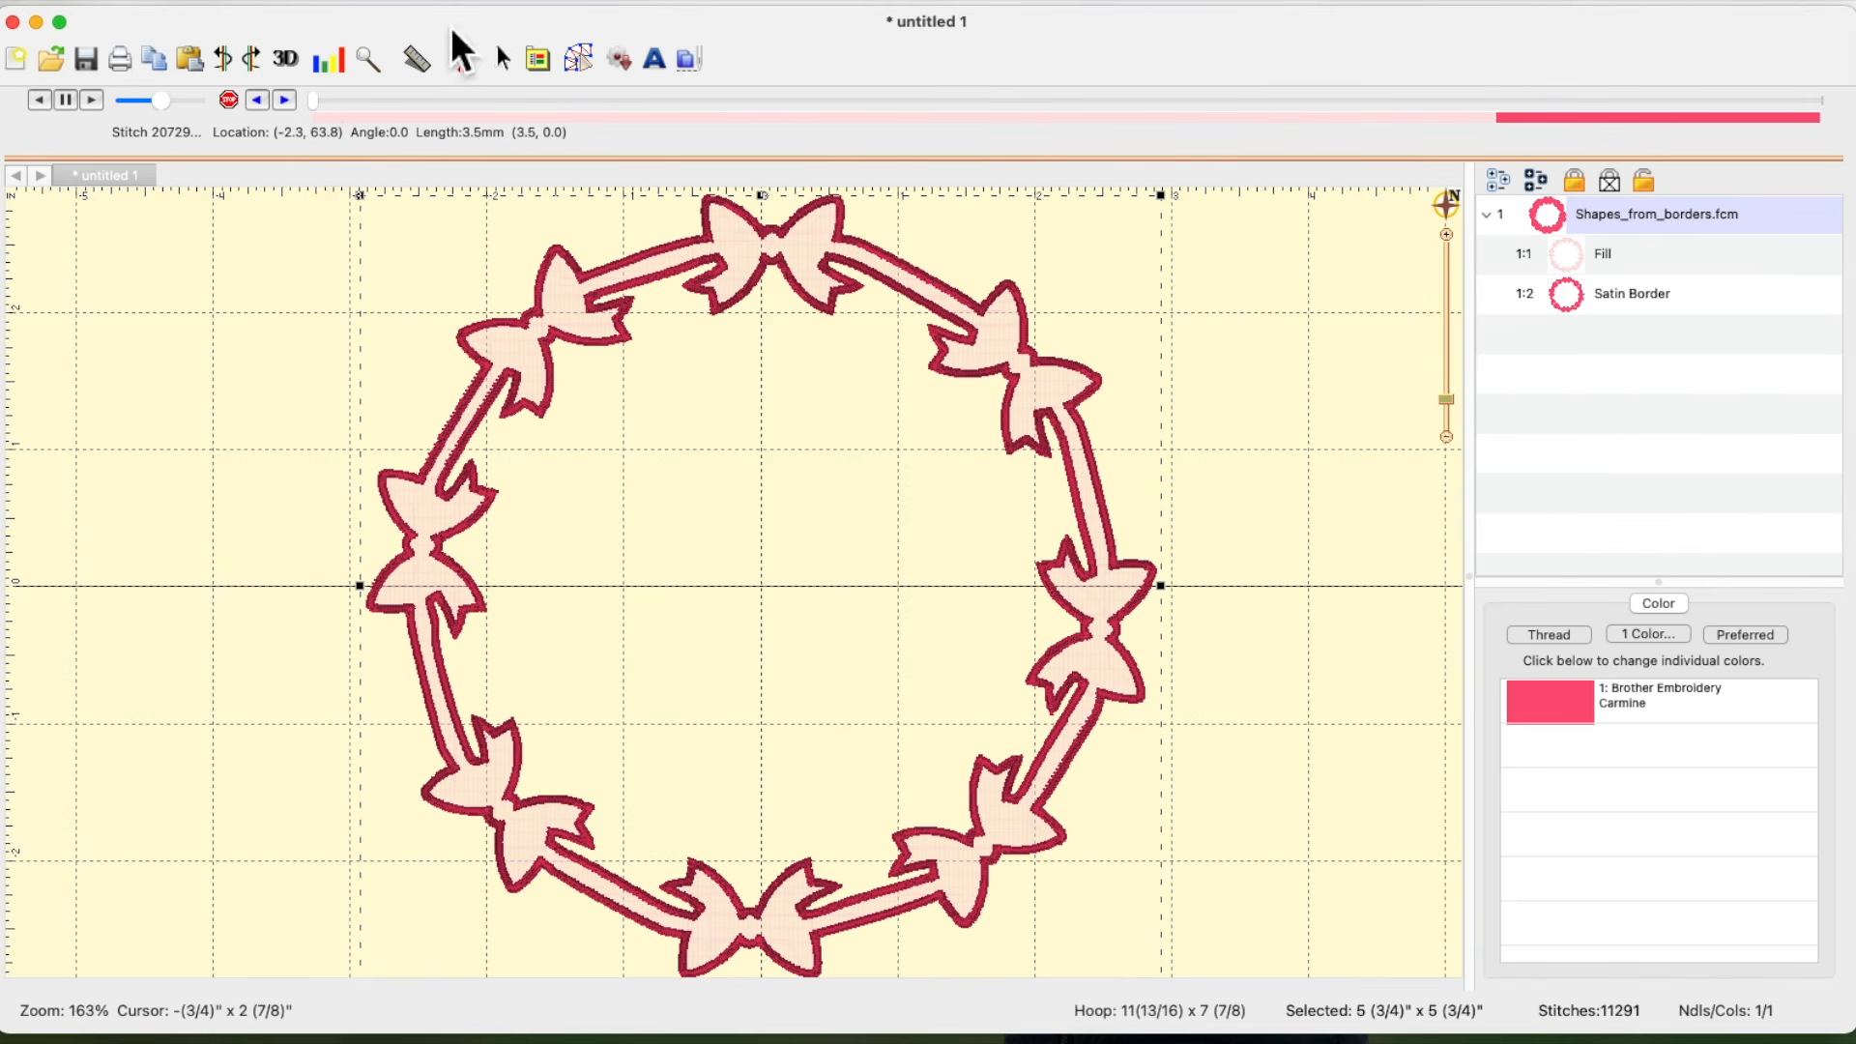
- Run the stitch simulator through to the end to check the fill and border sequence, and view the whole hoop
{"action": "left_click_drag", "start_coordinate": [323, 112], "coordinate": [1837, 117]}
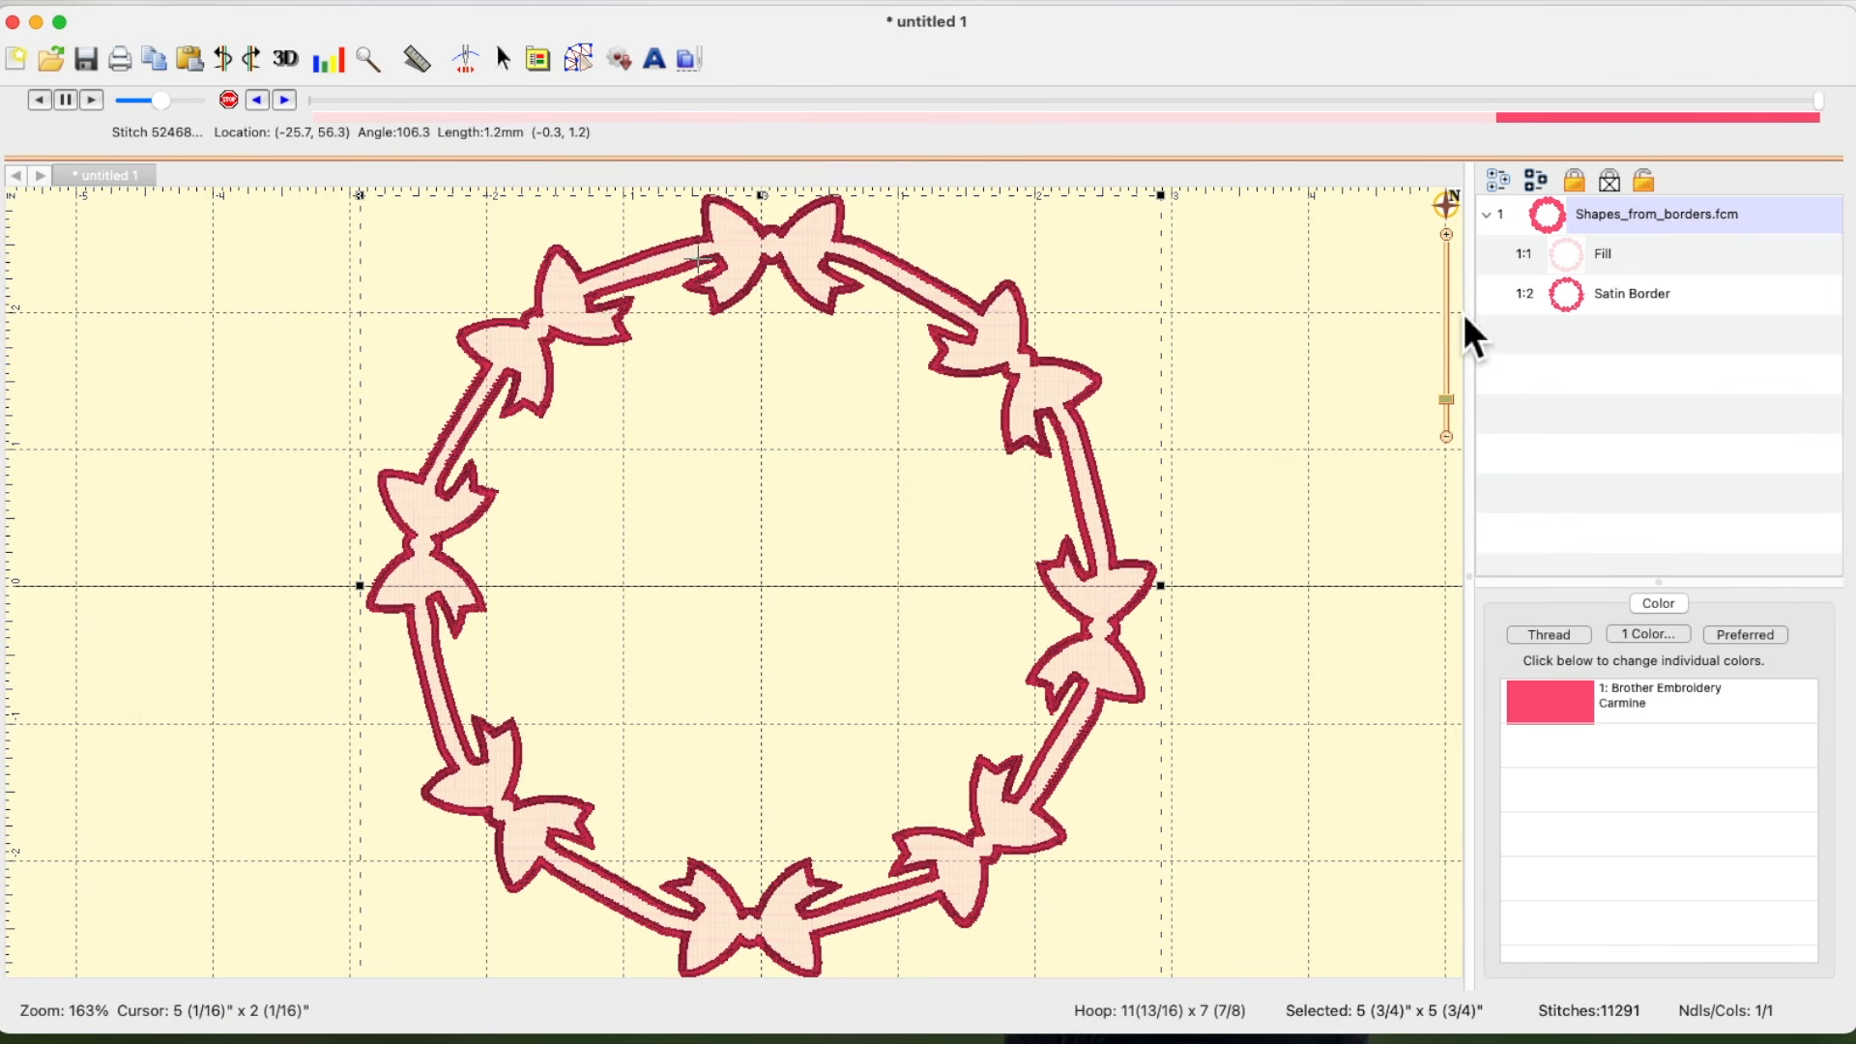
{"action": "left_click", "coordinate": [1454, 409]}
{"action": "left_click_drag", "start_coordinate": [1454, 418], "coordinate": [1454, 421]}
{"action": "left_click", "coordinate": [1140, 439]}
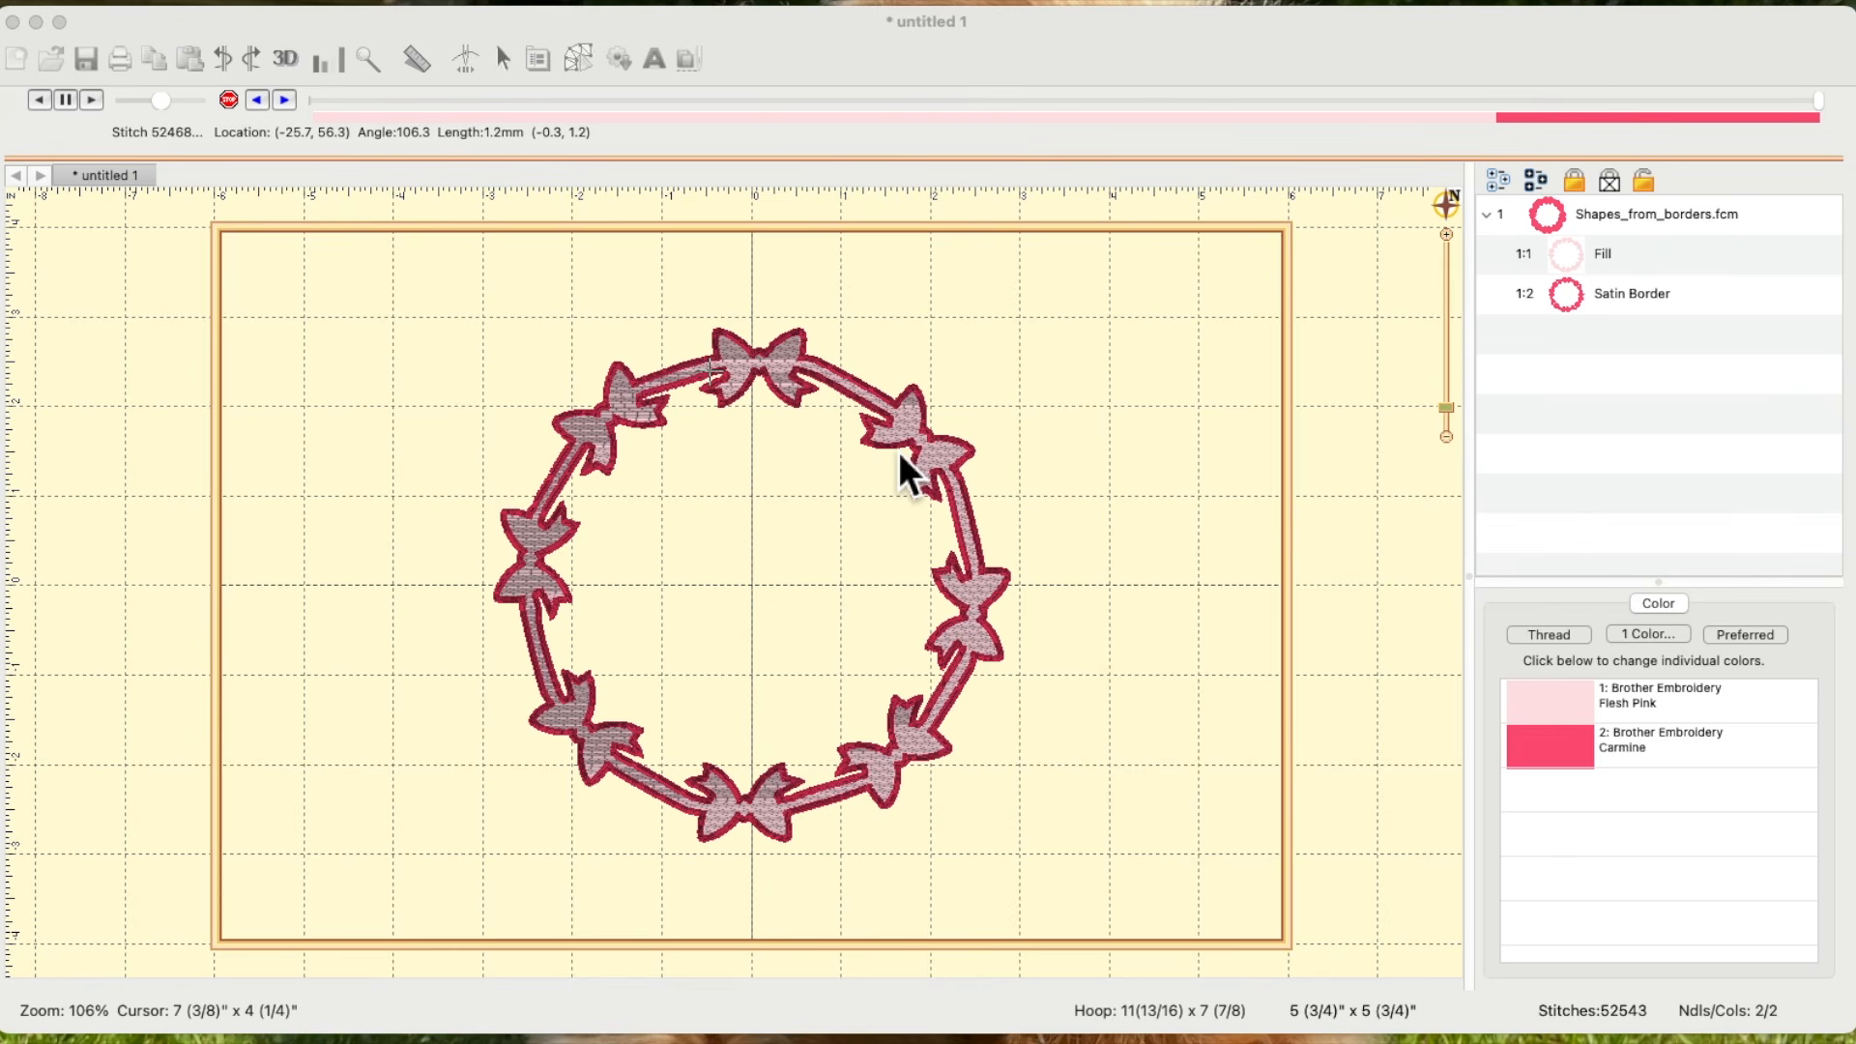
{"action": "left_click", "coordinate": [855, 57]}
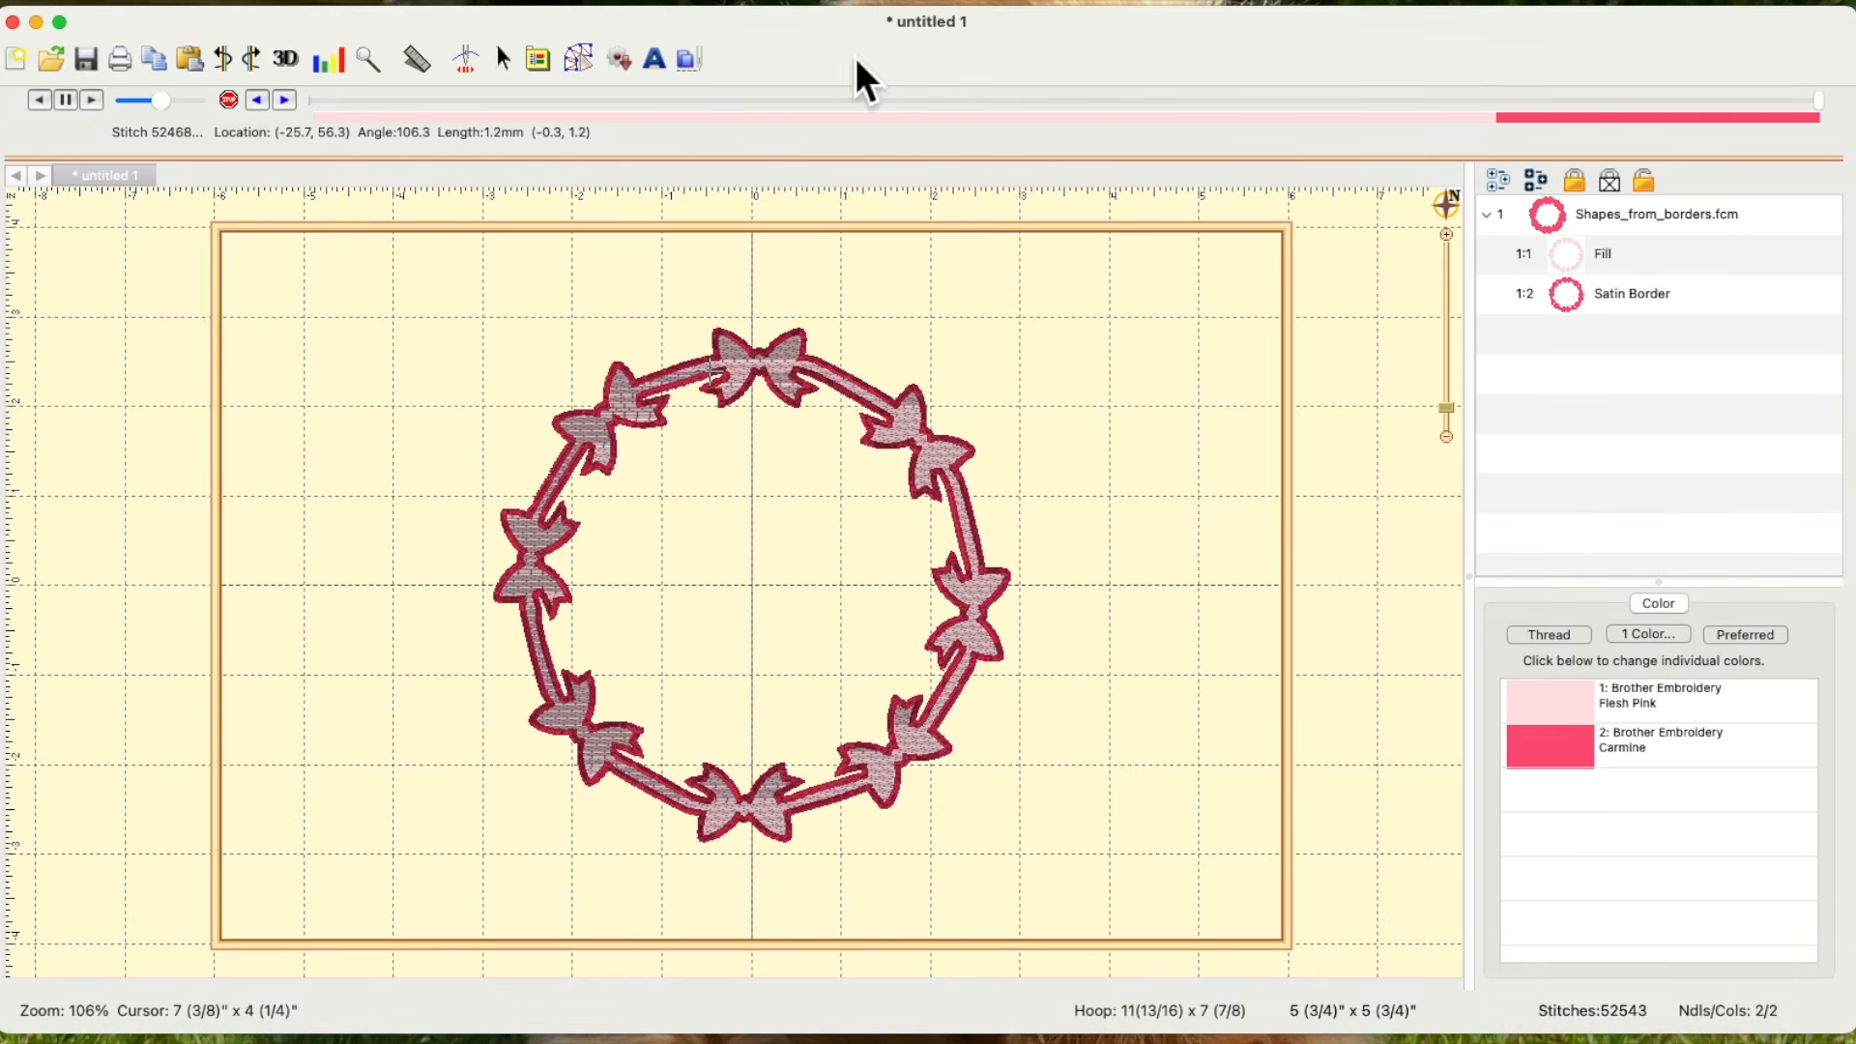
- Add ABC lettering in the MGM_Diamond font inside the wreath and enlarge it to about 3 3/4 by 3 11/16 inches
{"action": "left_click", "coordinate": [661, 70]}
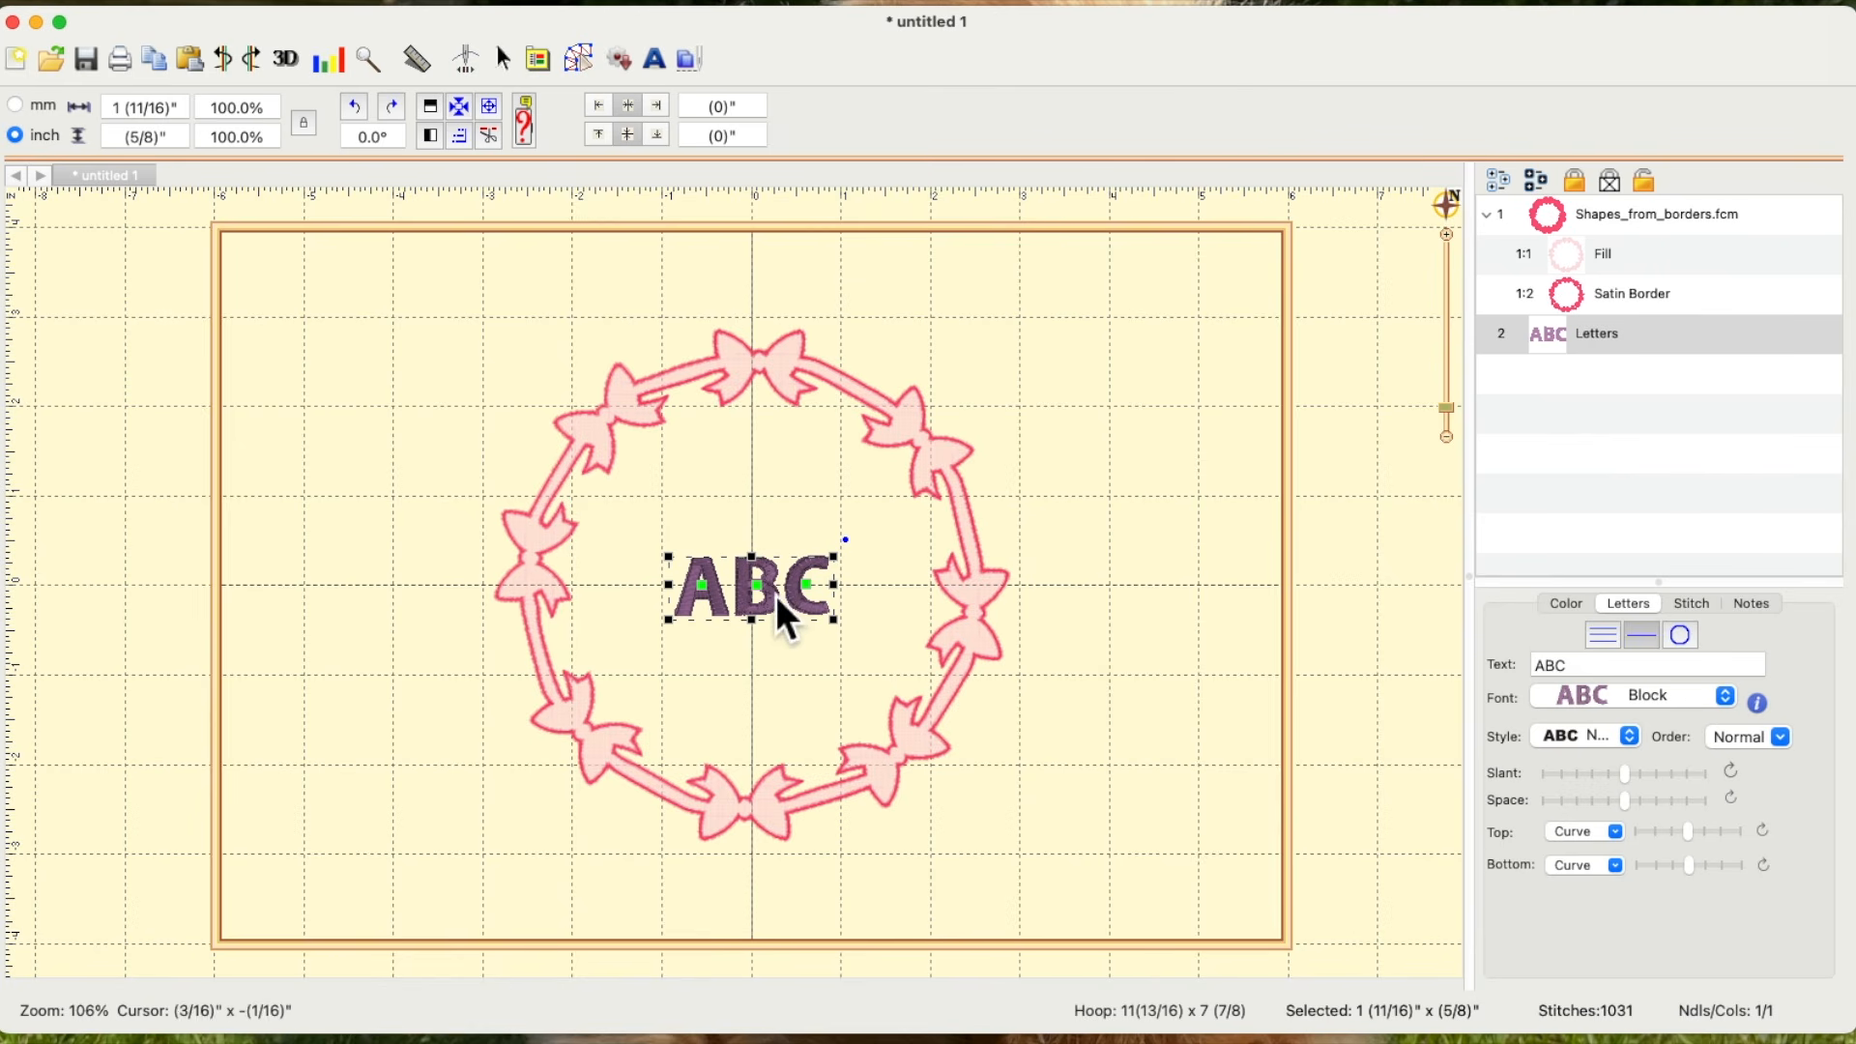
{"action": "left_click", "coordinate": [1732, 704]}
{"action": "scroll", "coordinate": [1733, 703], "scroll_direction": "down", "scroll_amount": 2}
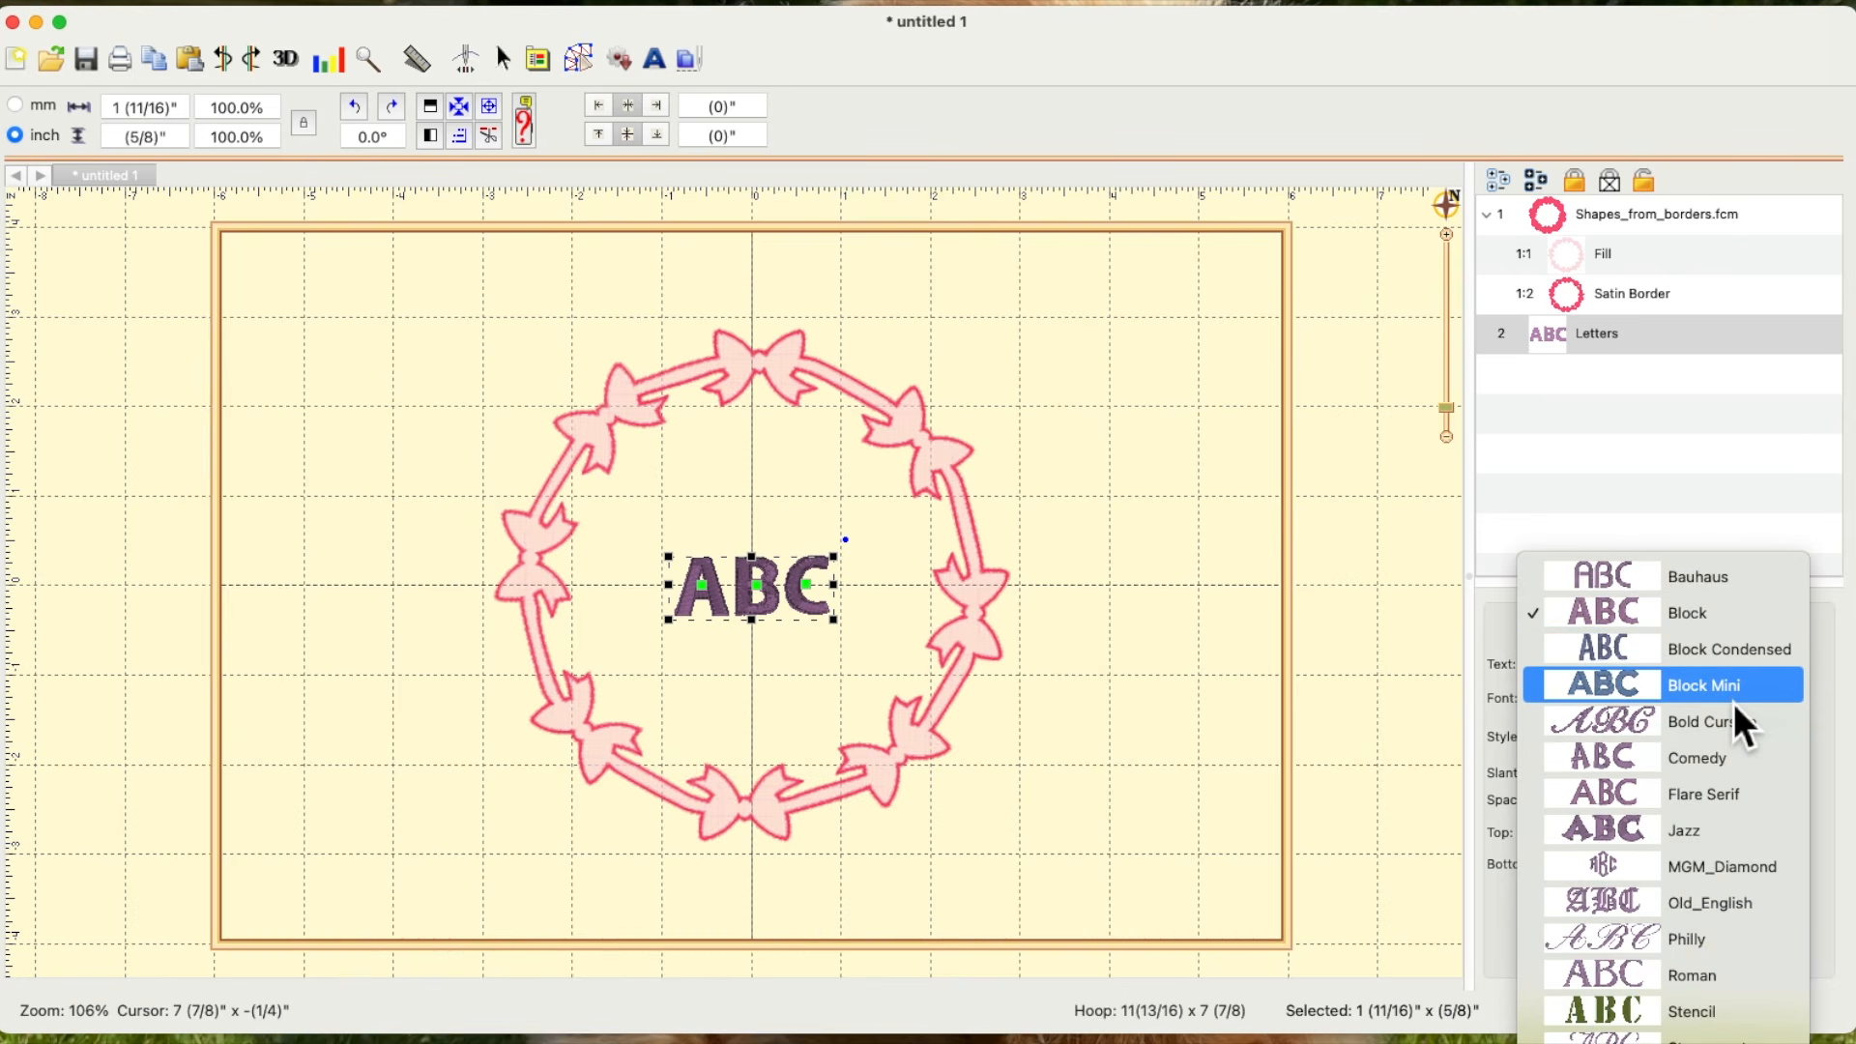
{"action": "left_click", "coordinate": [1720, 870]}
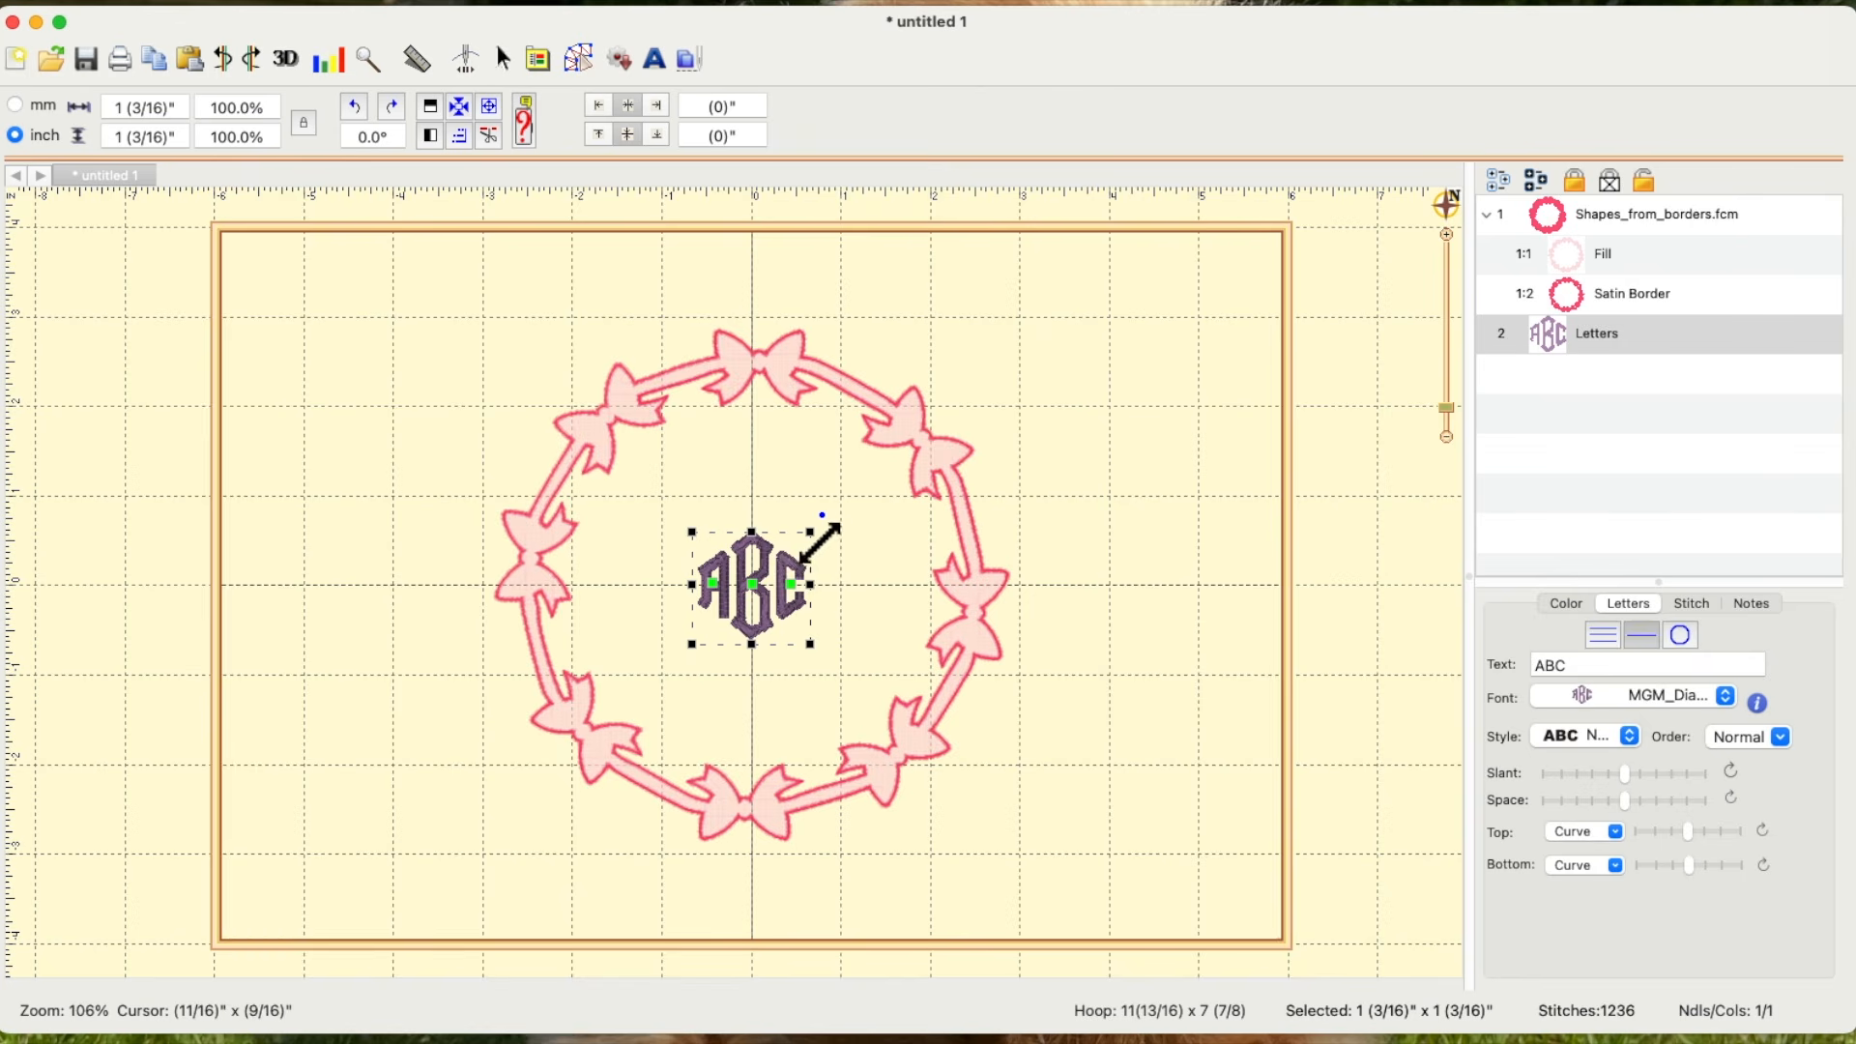
{"action": "left_click_drag", "start_coordinate": [812, 532], "coordinate": [856, 541]}
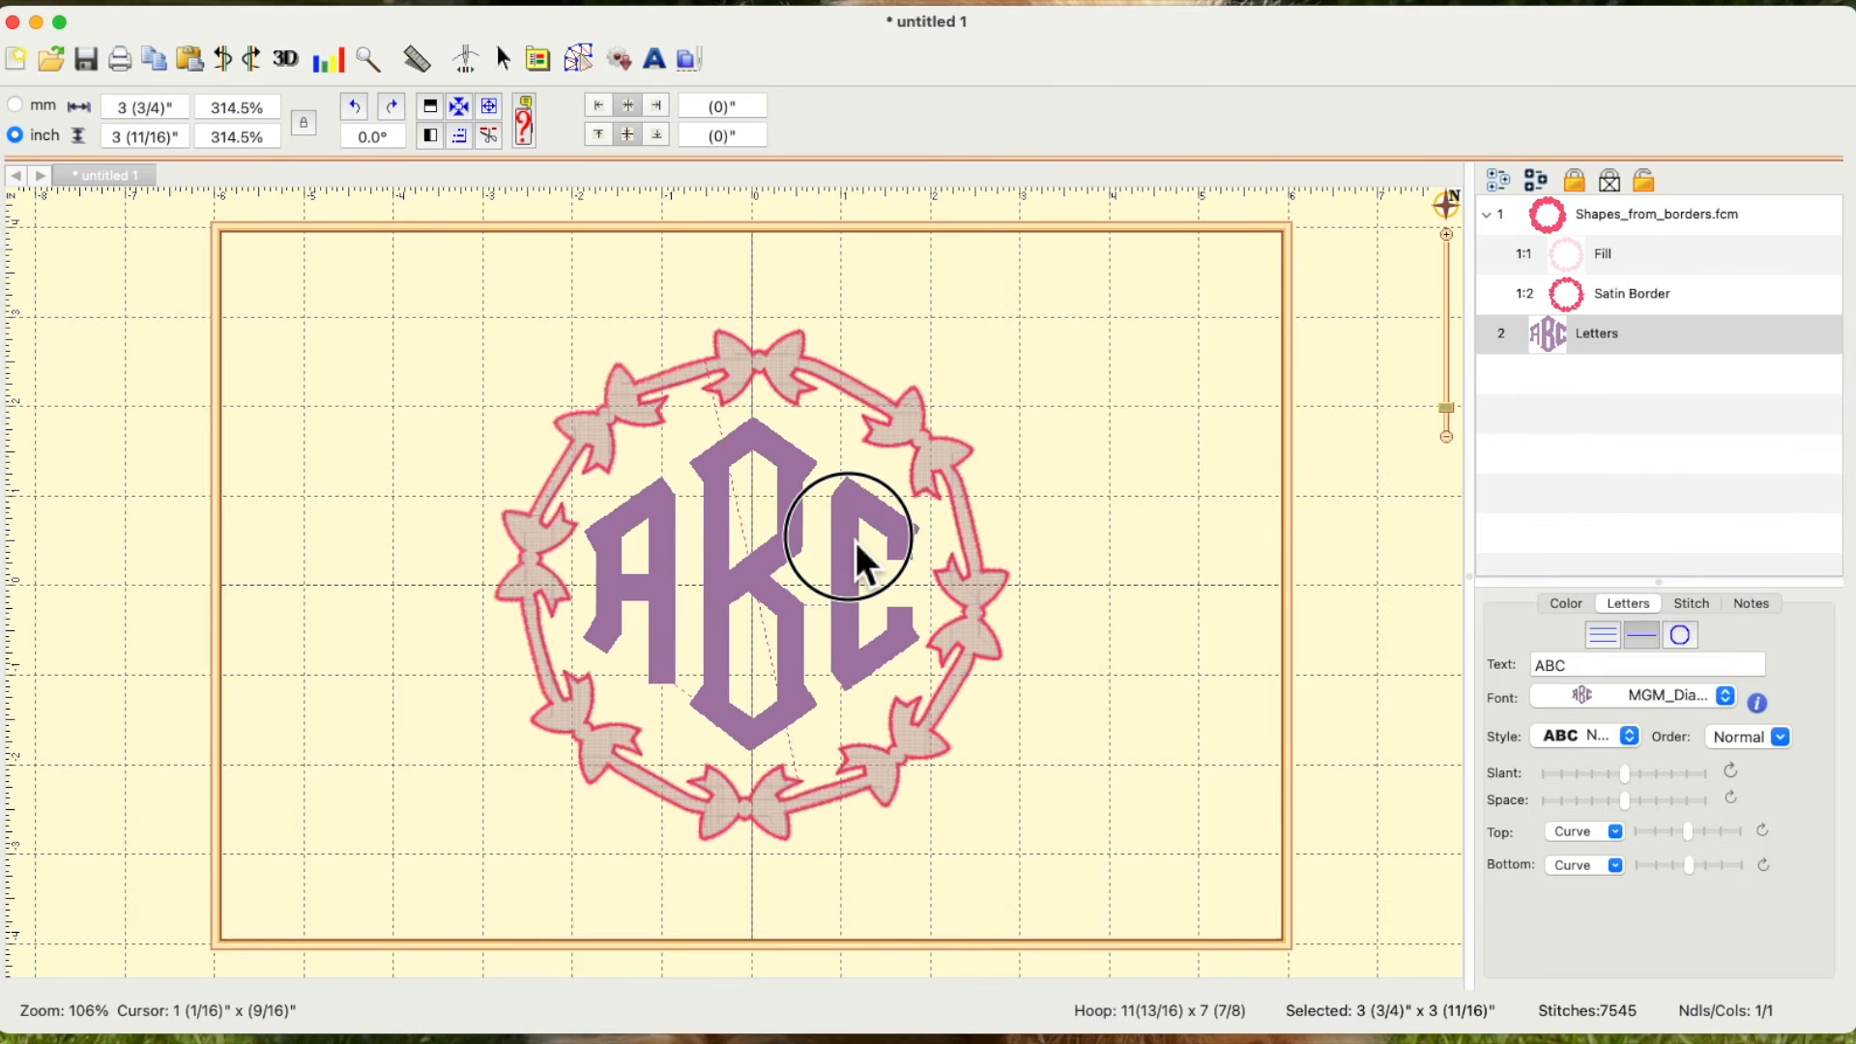
{"action": "left_click", "coordinate": [810, 584]}
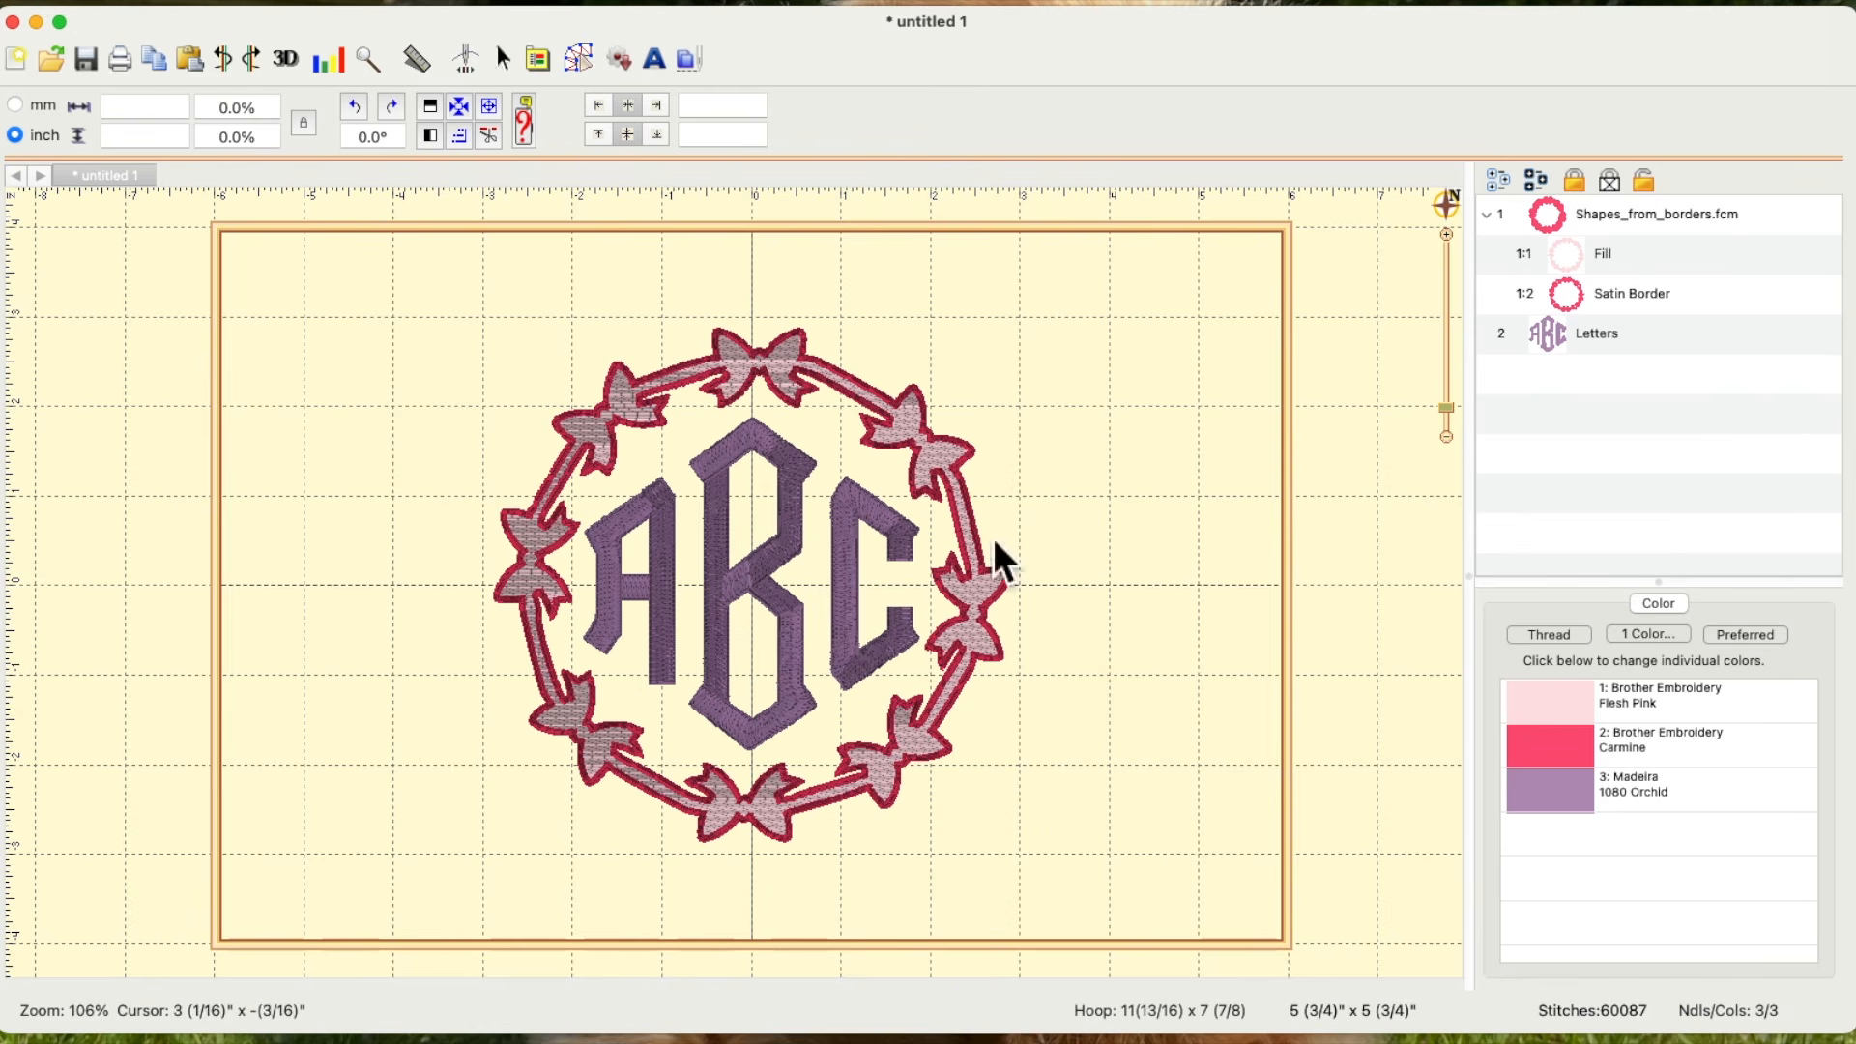
- Switch to the digitizing tools
{"action": "left_click", "coordinate": [583, 61]}
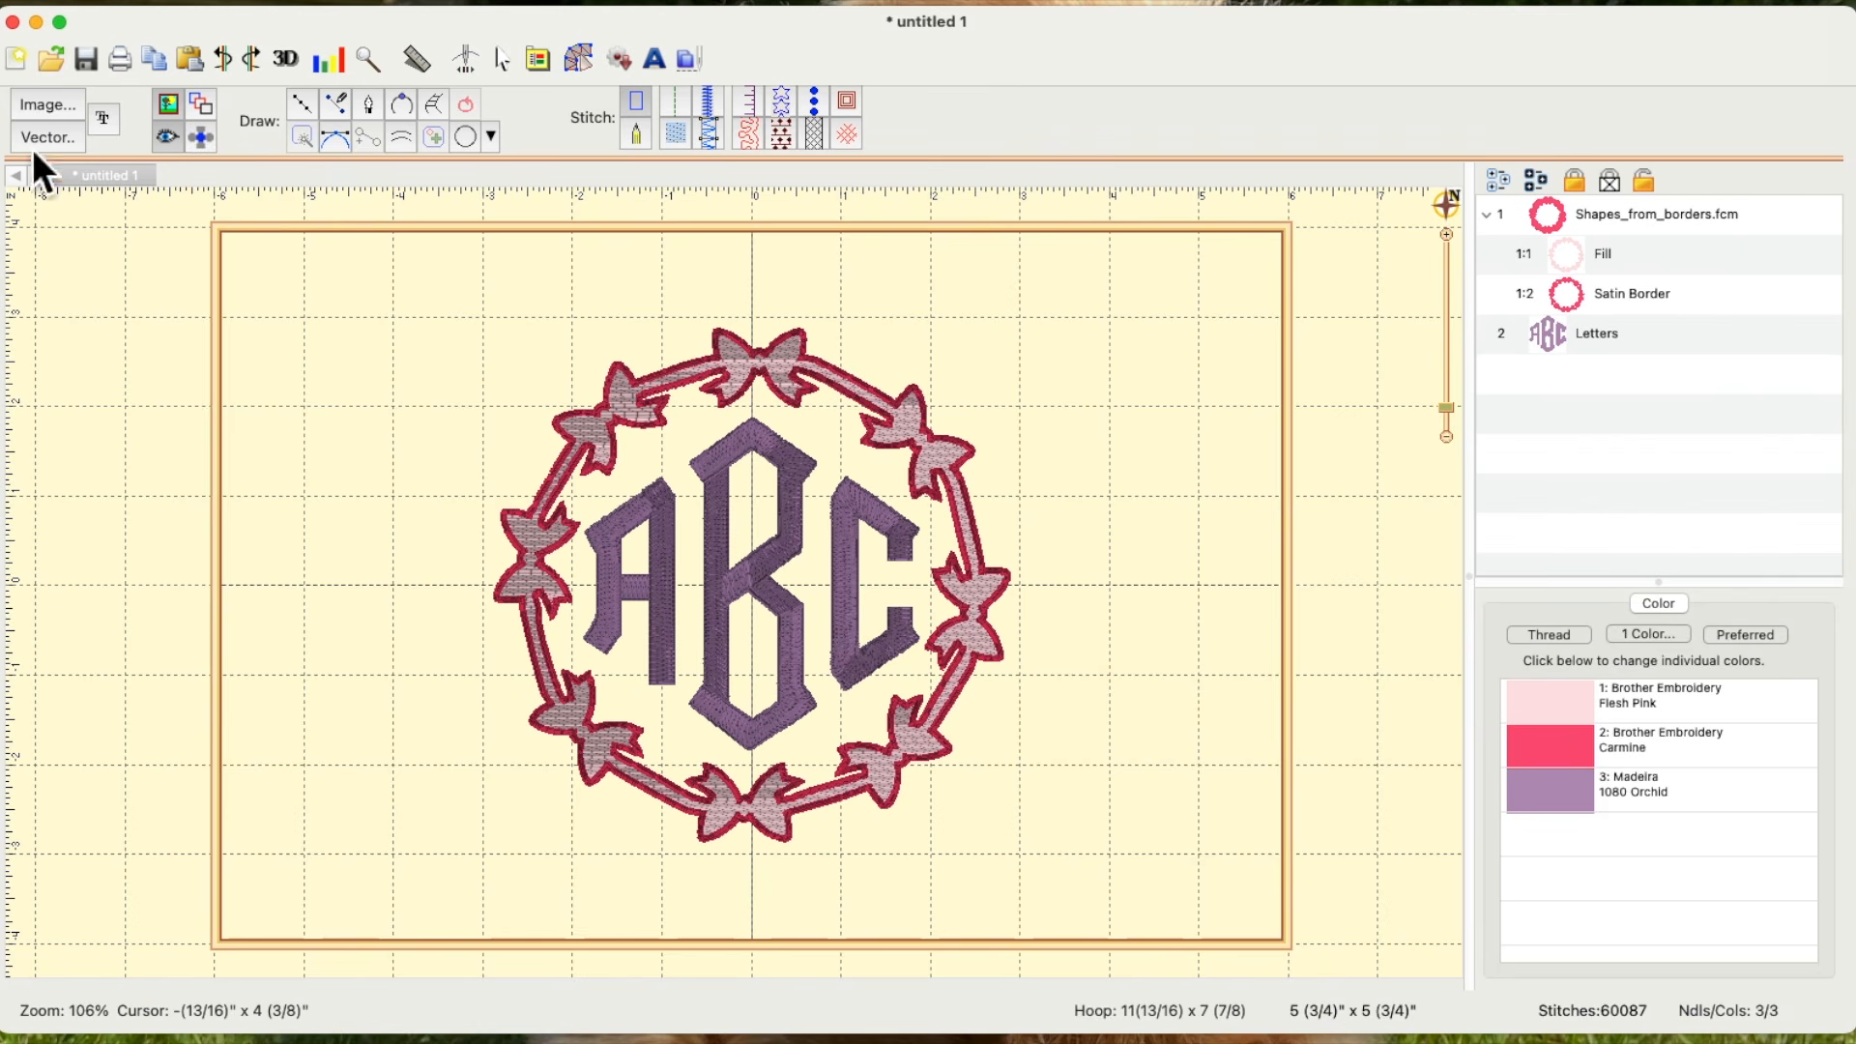